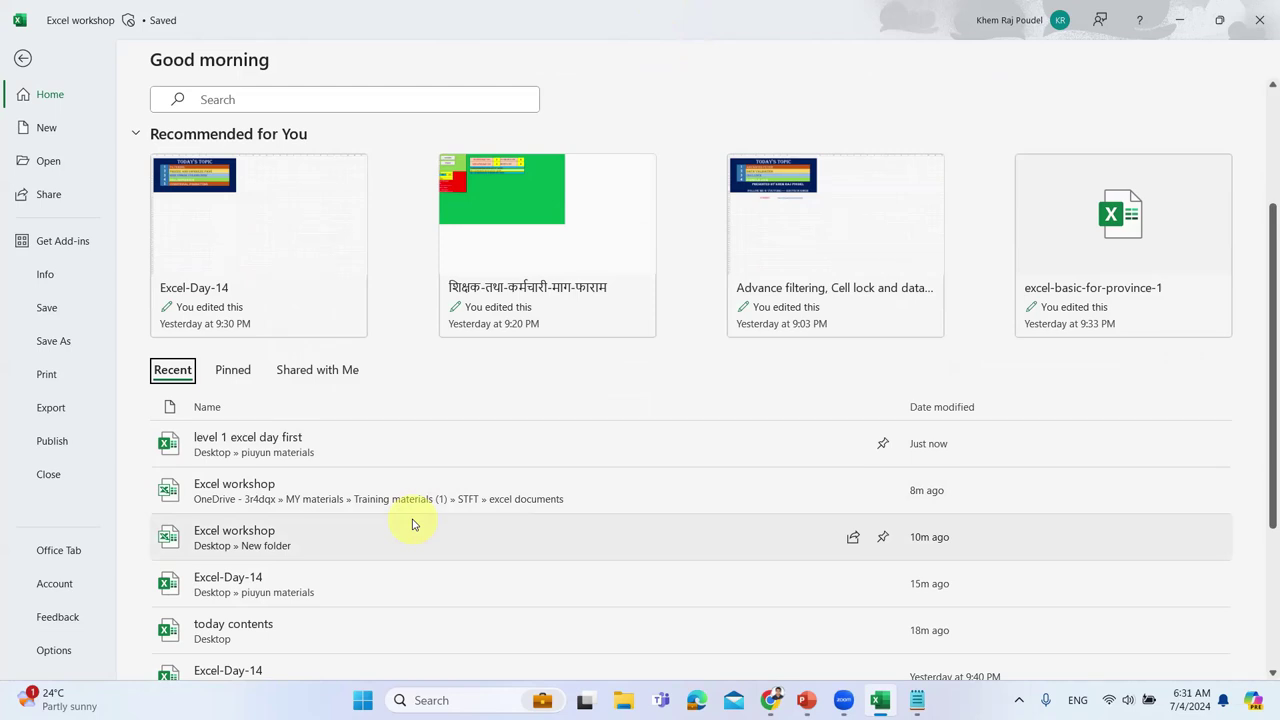
Pin the OneDrive copy of the Excel workshop workbook in the recent files list
scroll(413, 524, "down", 5)
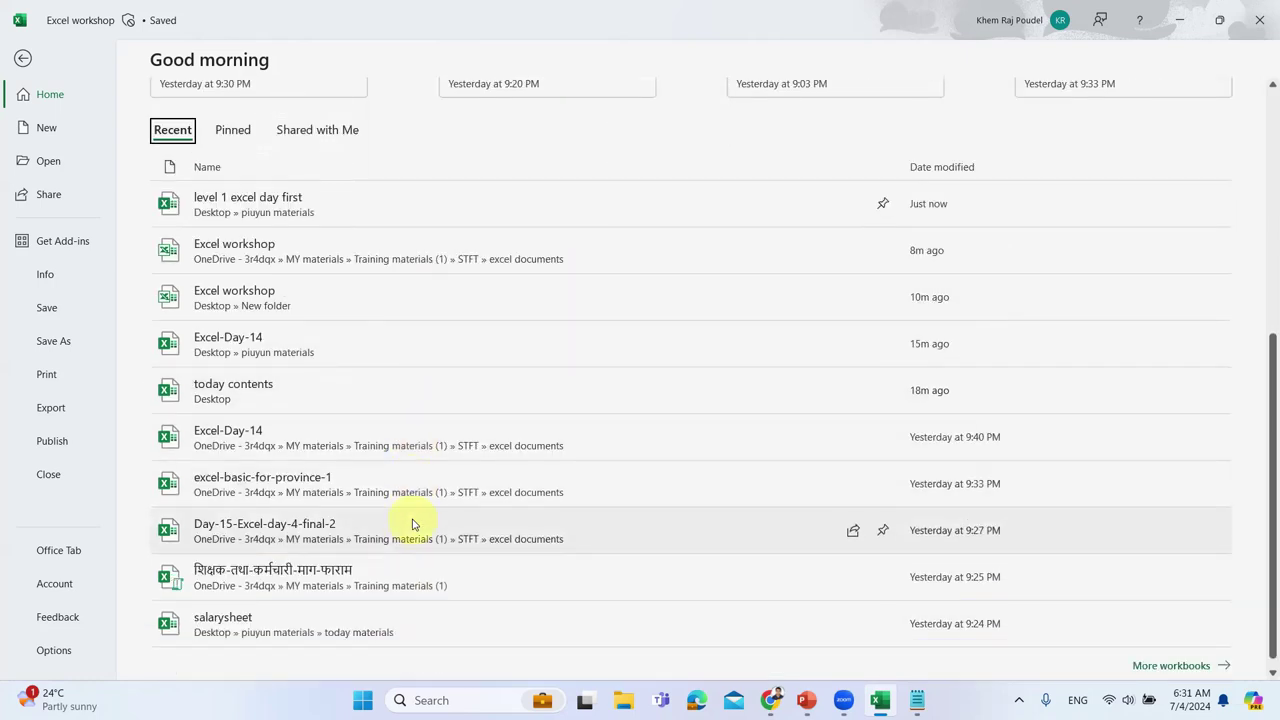
scroll(413, 524, "up", 5)
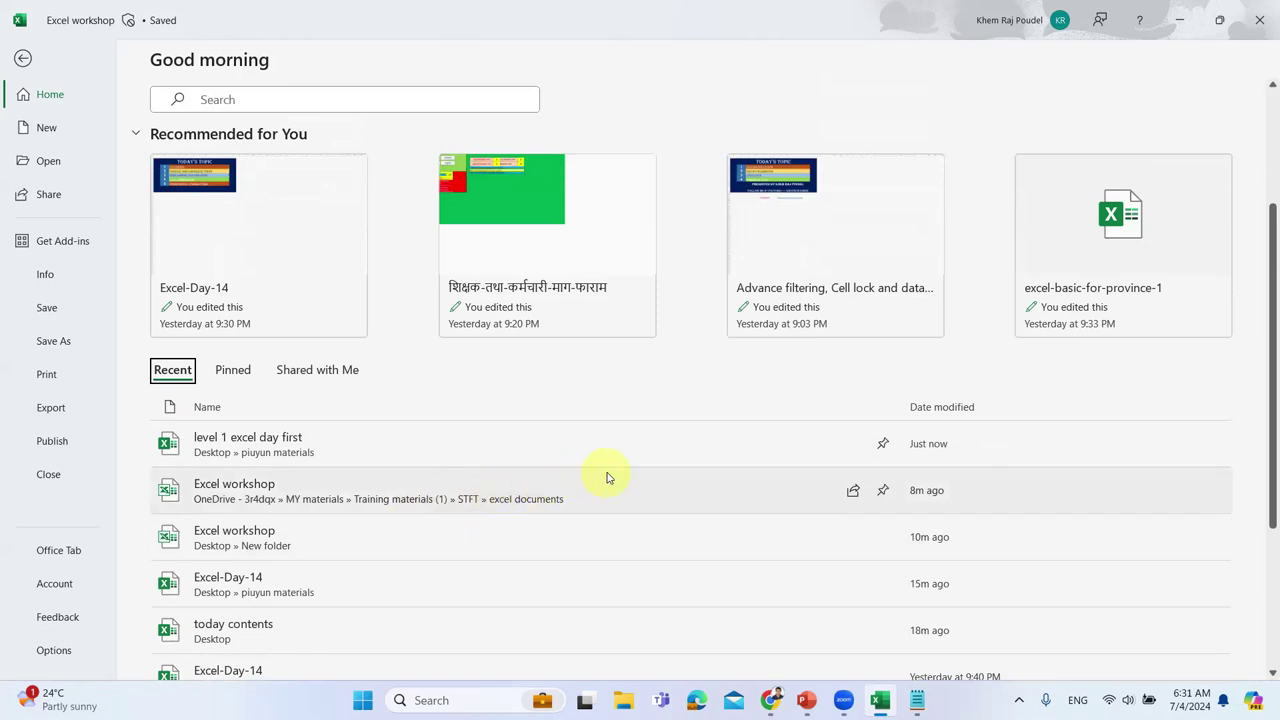
left_click(884, 492)
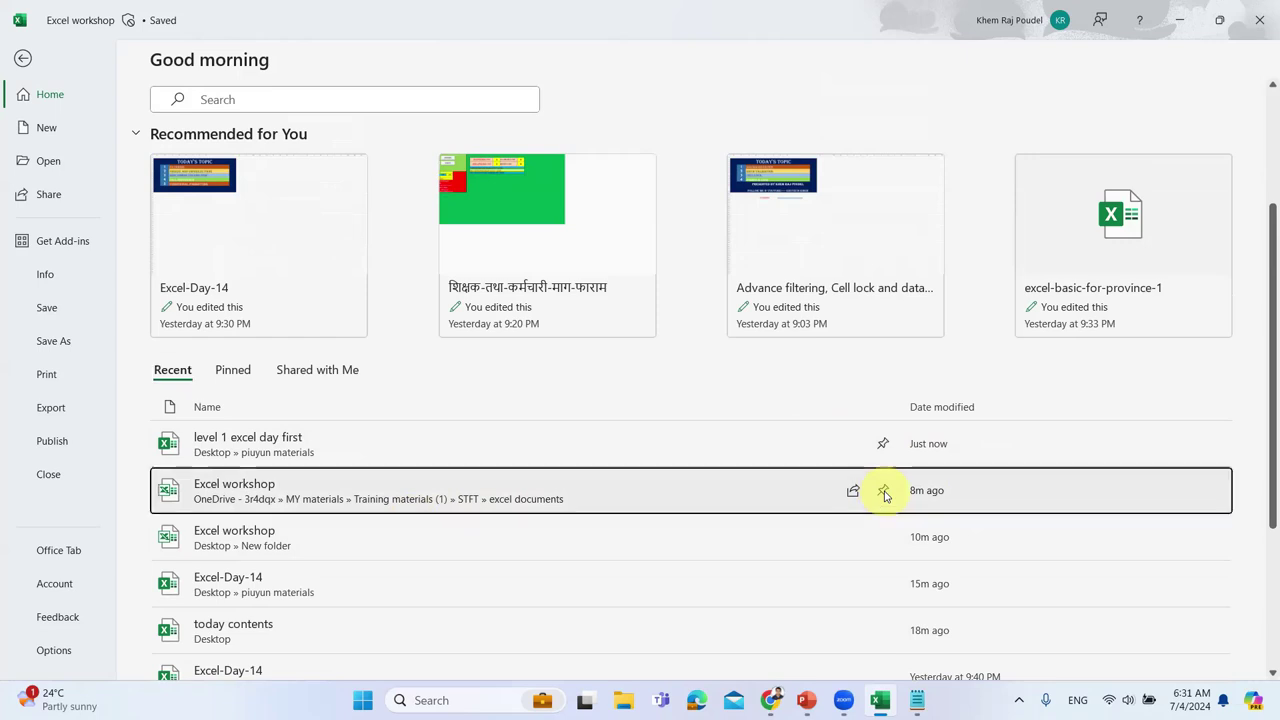
Unpin the Excel workshop workbook from the pinned files and return to the recent files
scroll(880, 491, "down", 2)
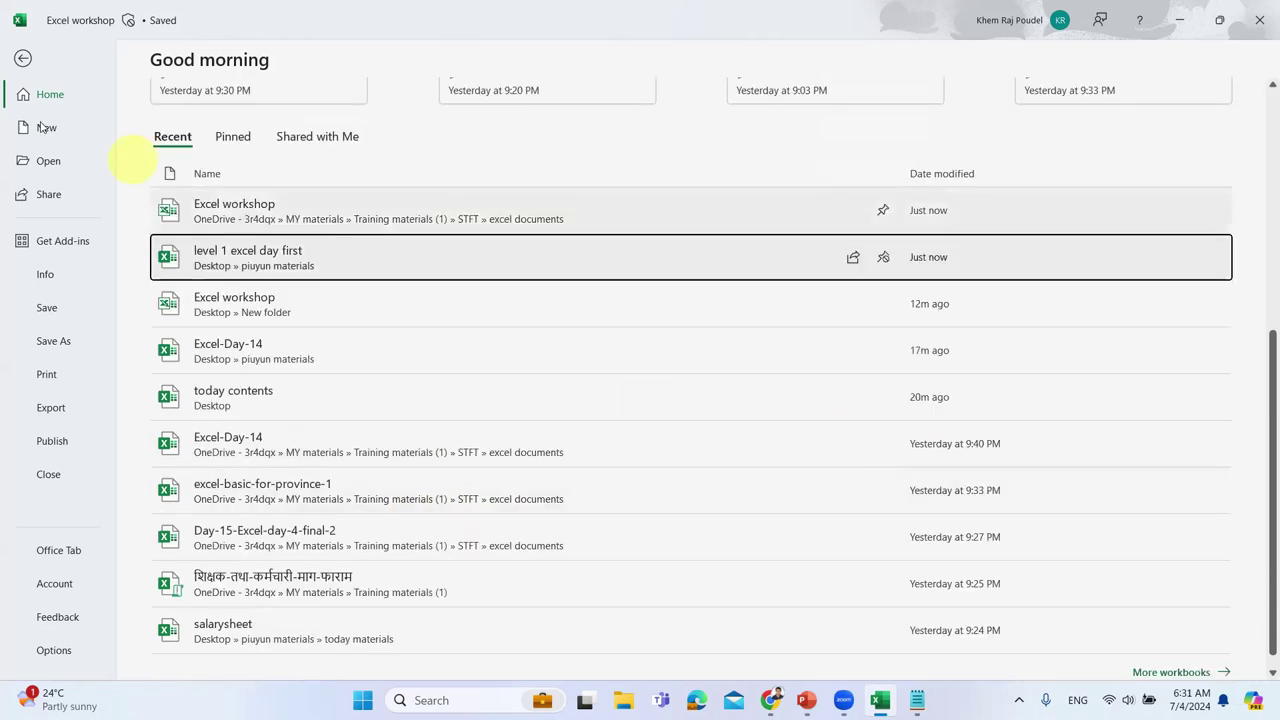
left_click(233, 136)
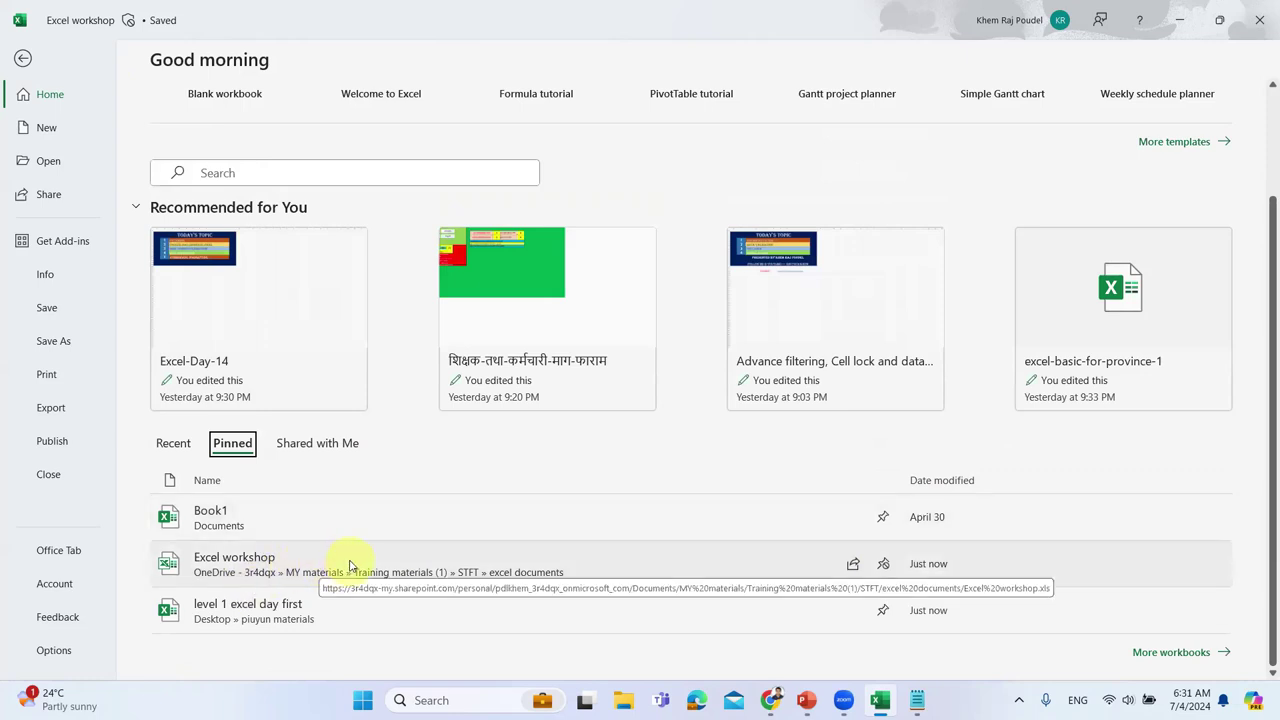
left_click(884, 564)
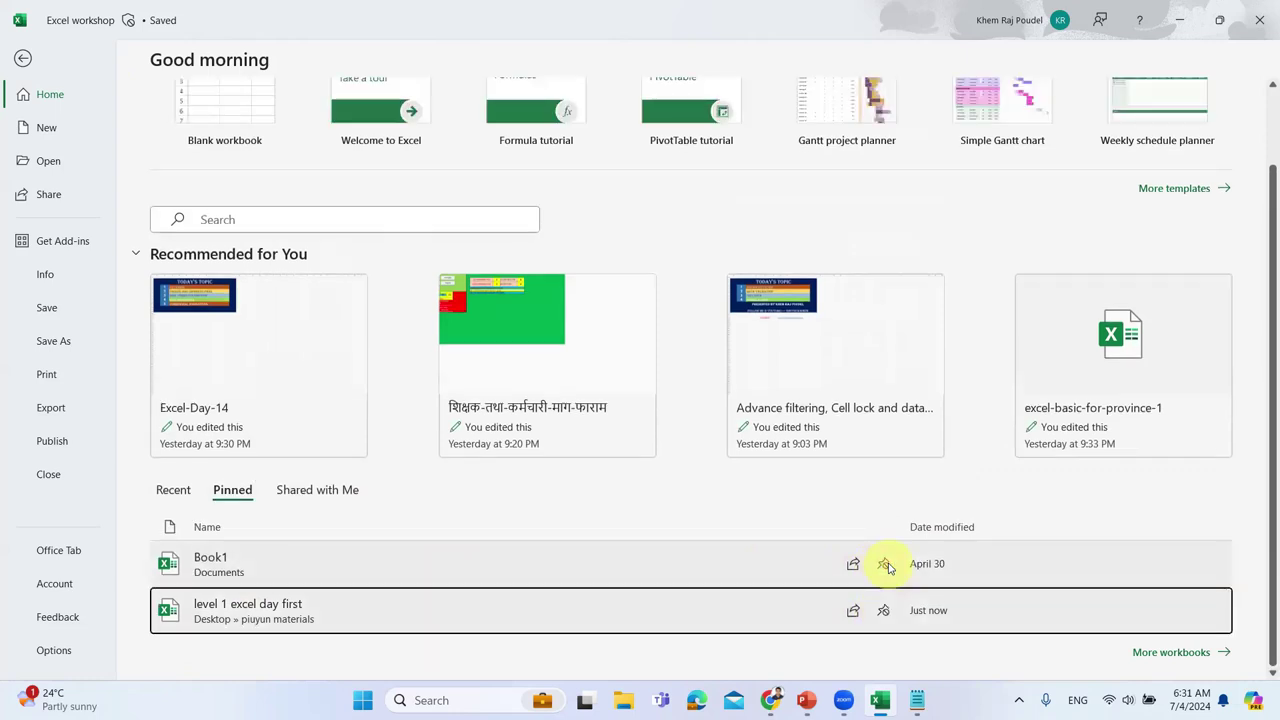
left_click(174, 491)
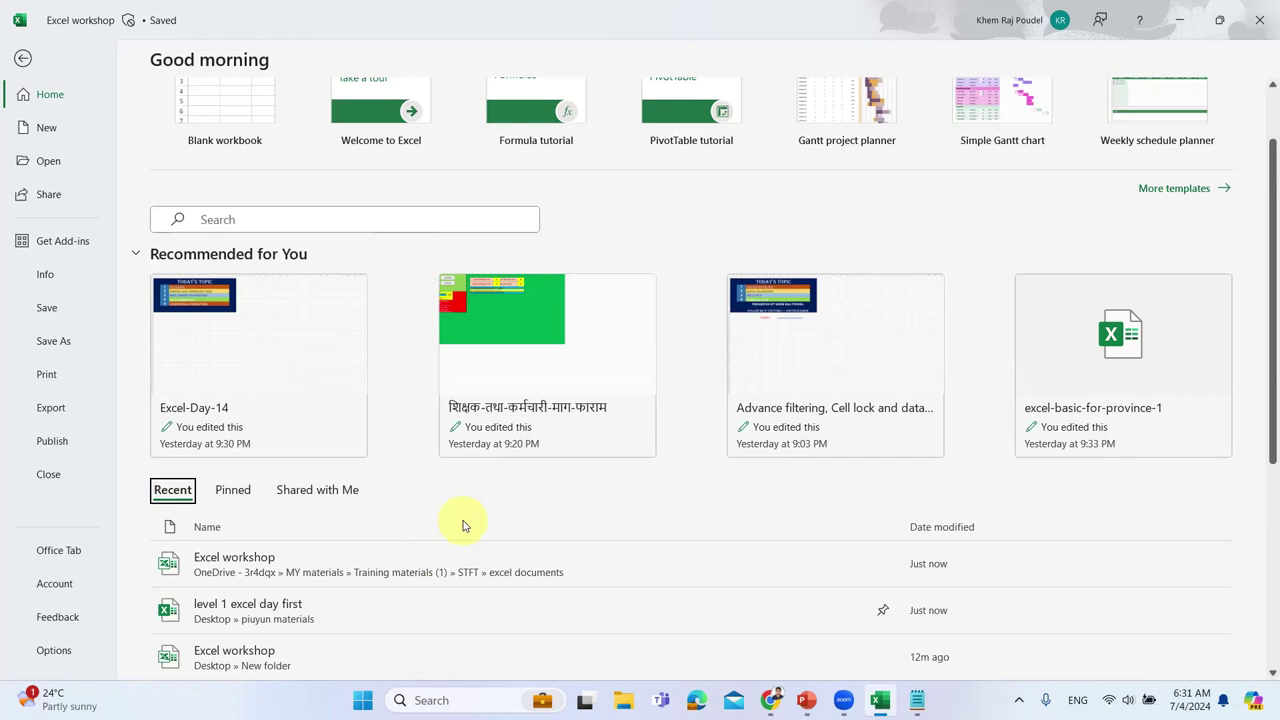
left_click(703, 103)
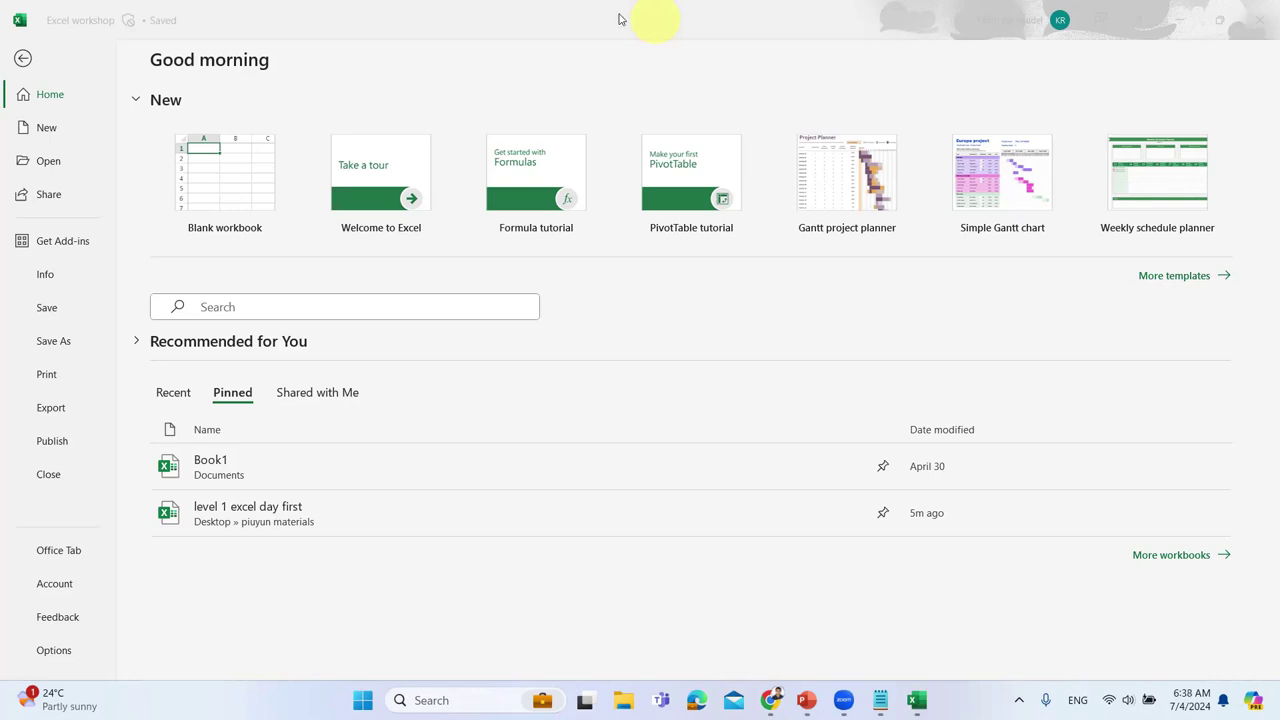
left_click(22, 58)
left_click(22, 58)
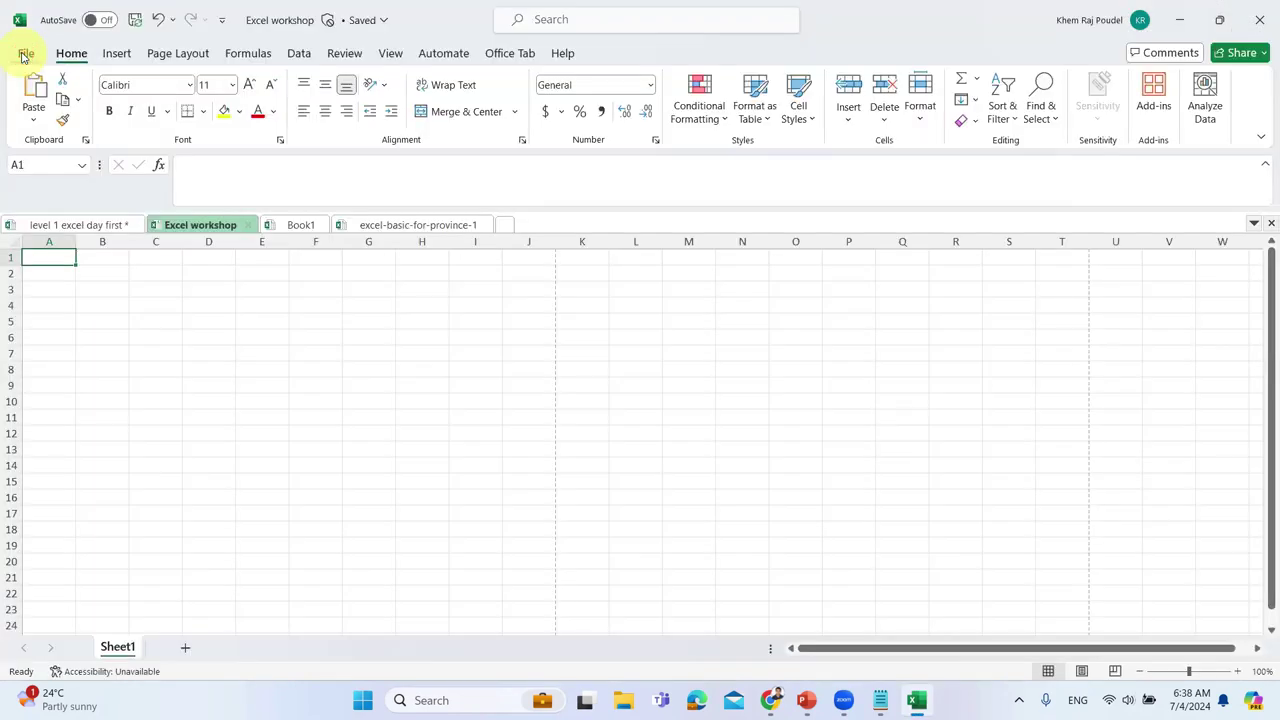
left_click(22, 55)
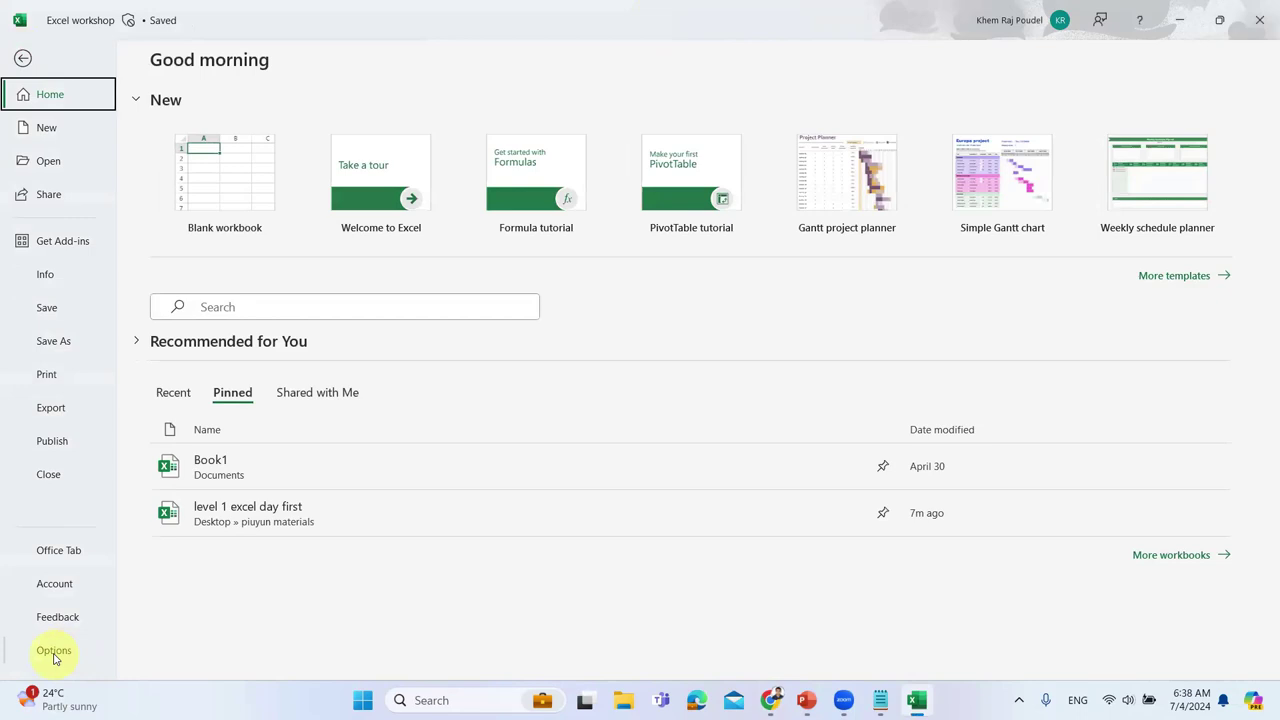
left_click(54, 652)
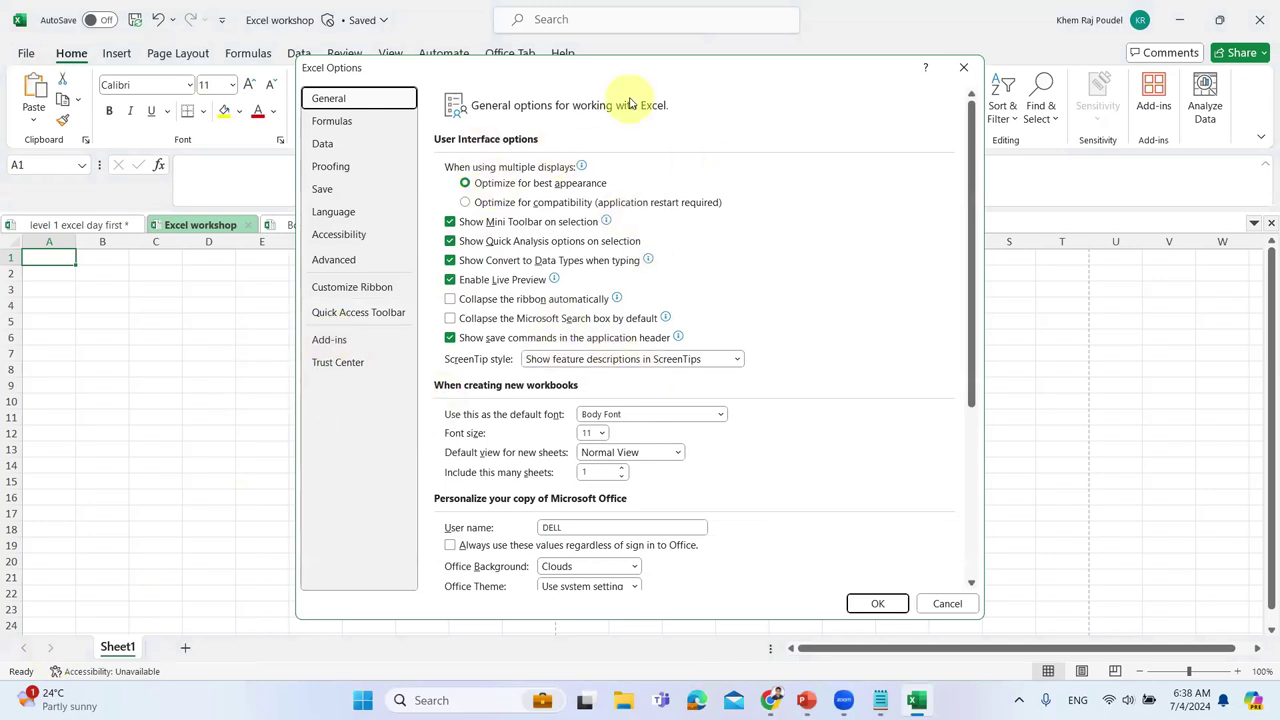
left_click(966, 68)
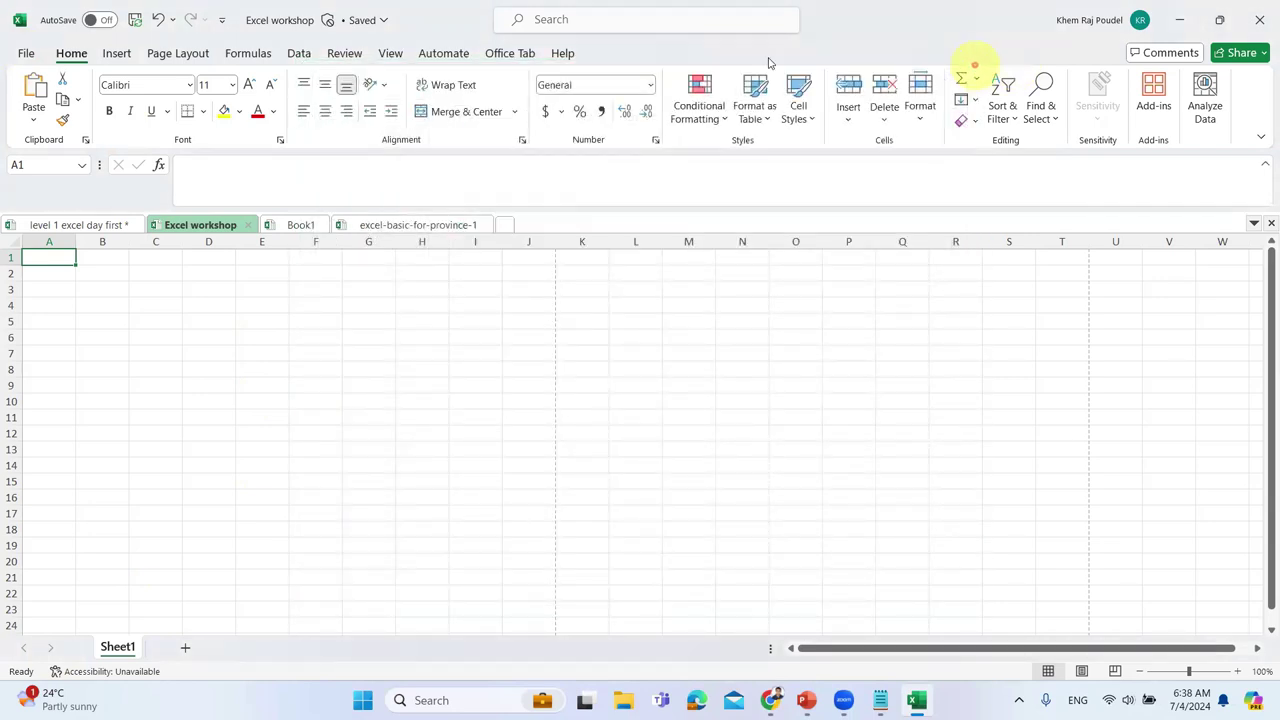
Open the Excel options and examine the Proofing, Data, Formulas and General settings
left_click(20, 53)
left_click(53, 651)
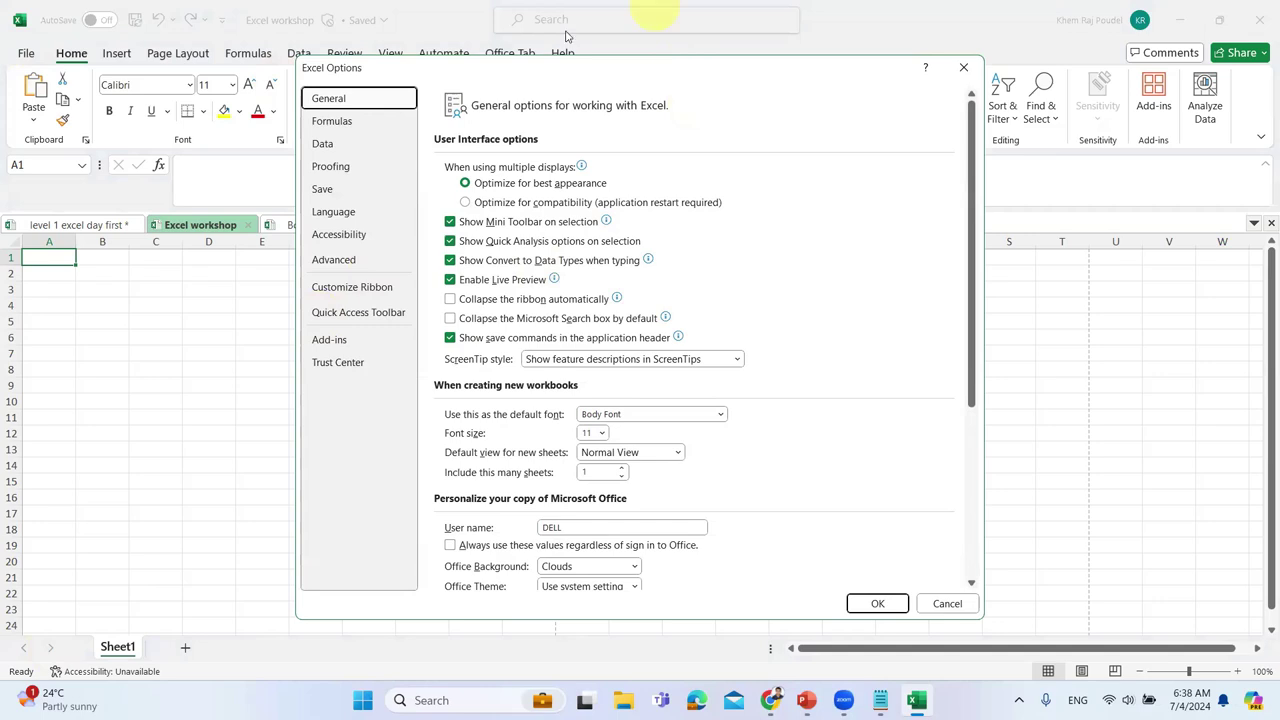
left_click(330, 166)
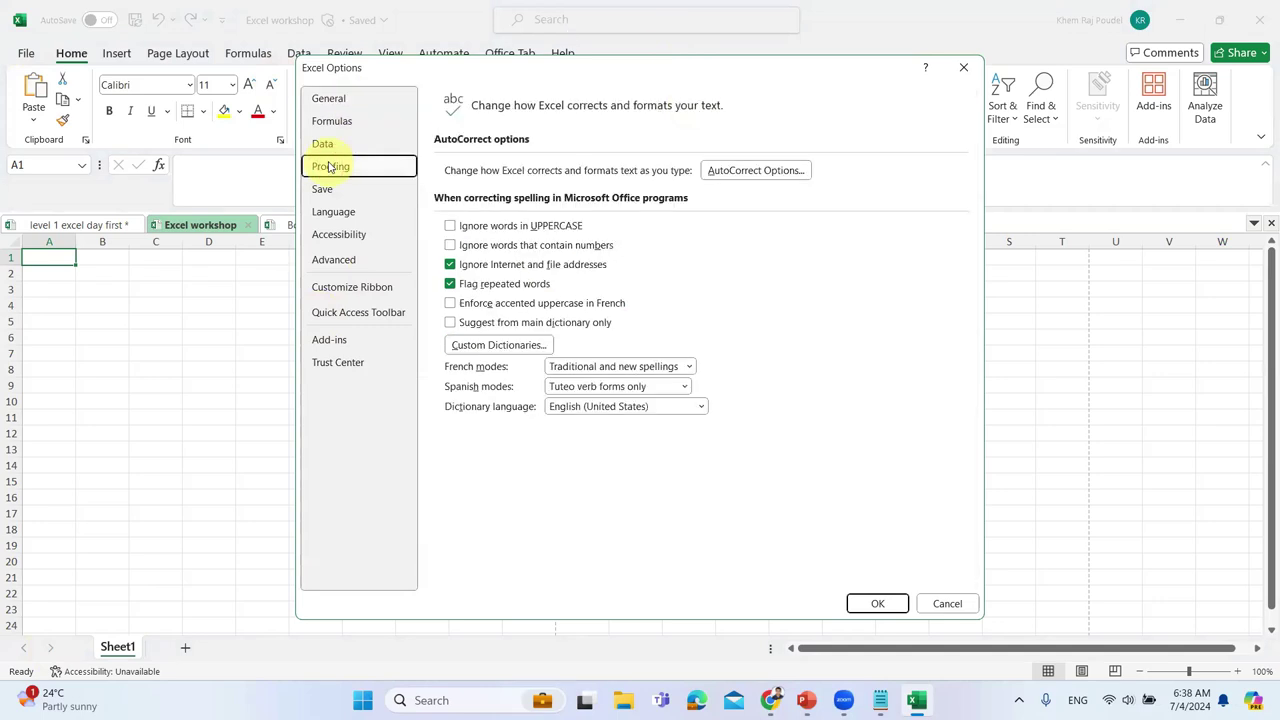
left_click(330, 143)
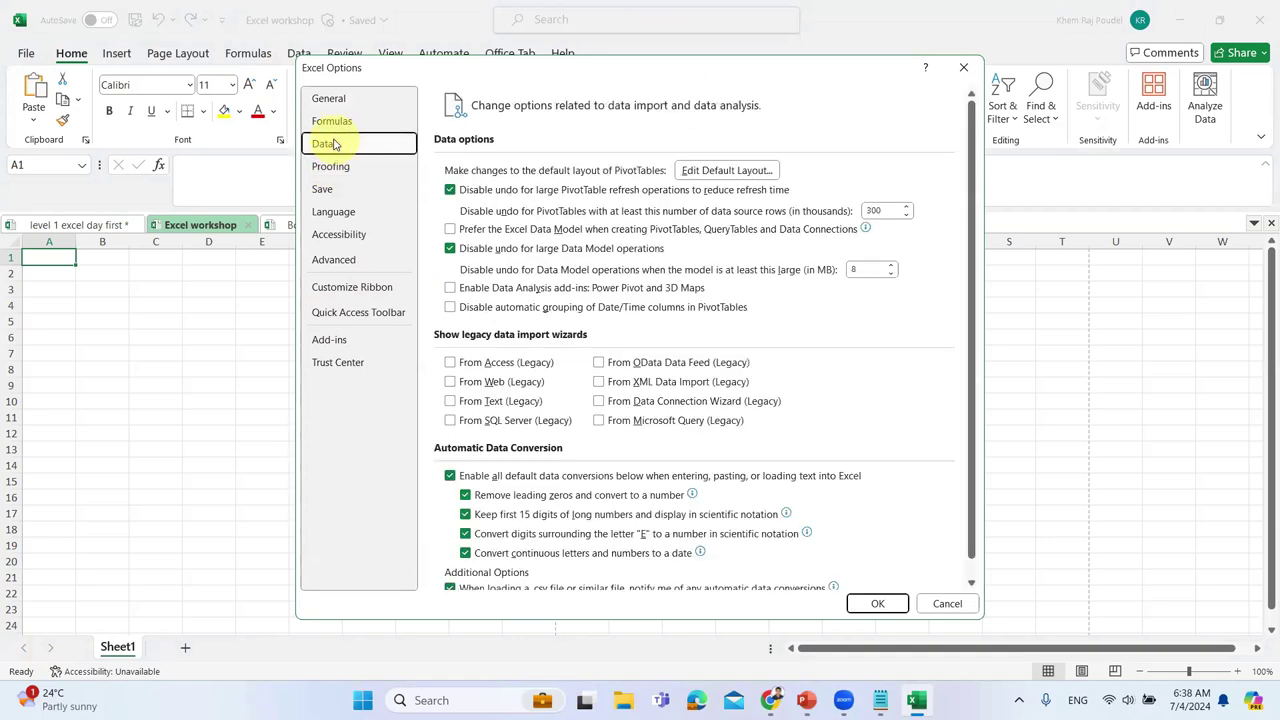
left_click(338, 121)
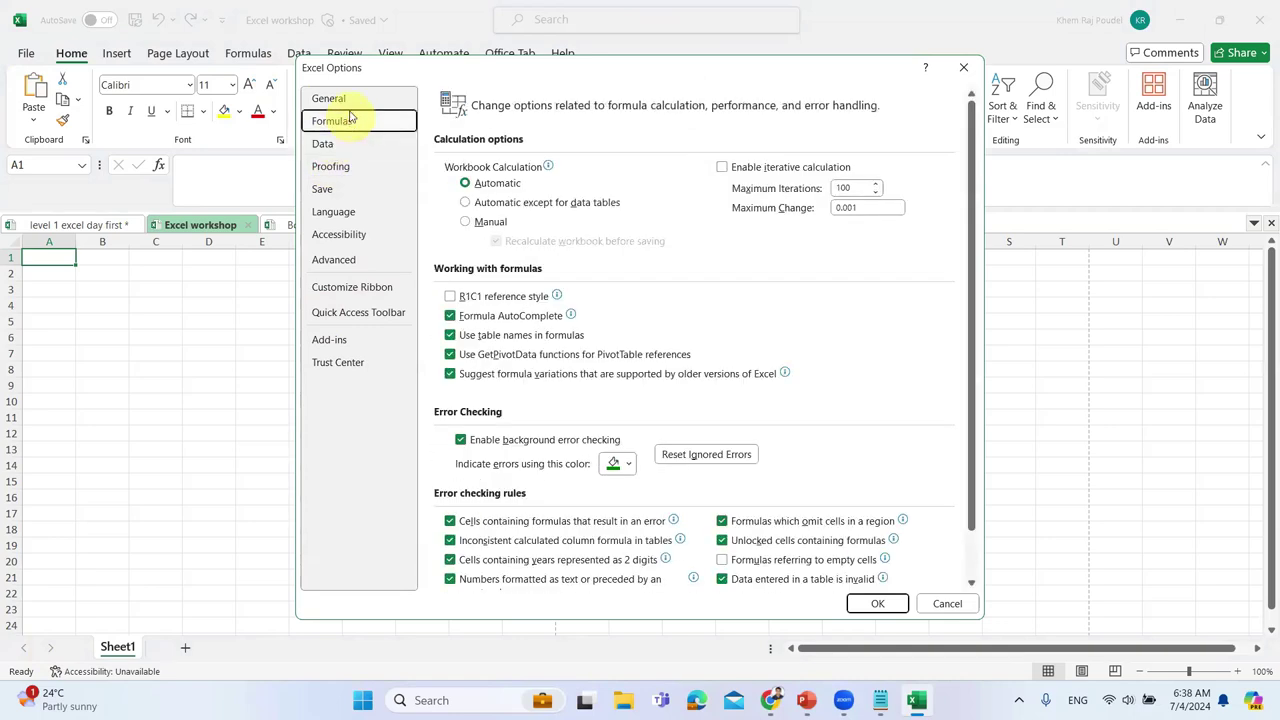
left_click(338, 99)
left_click(340, 168)
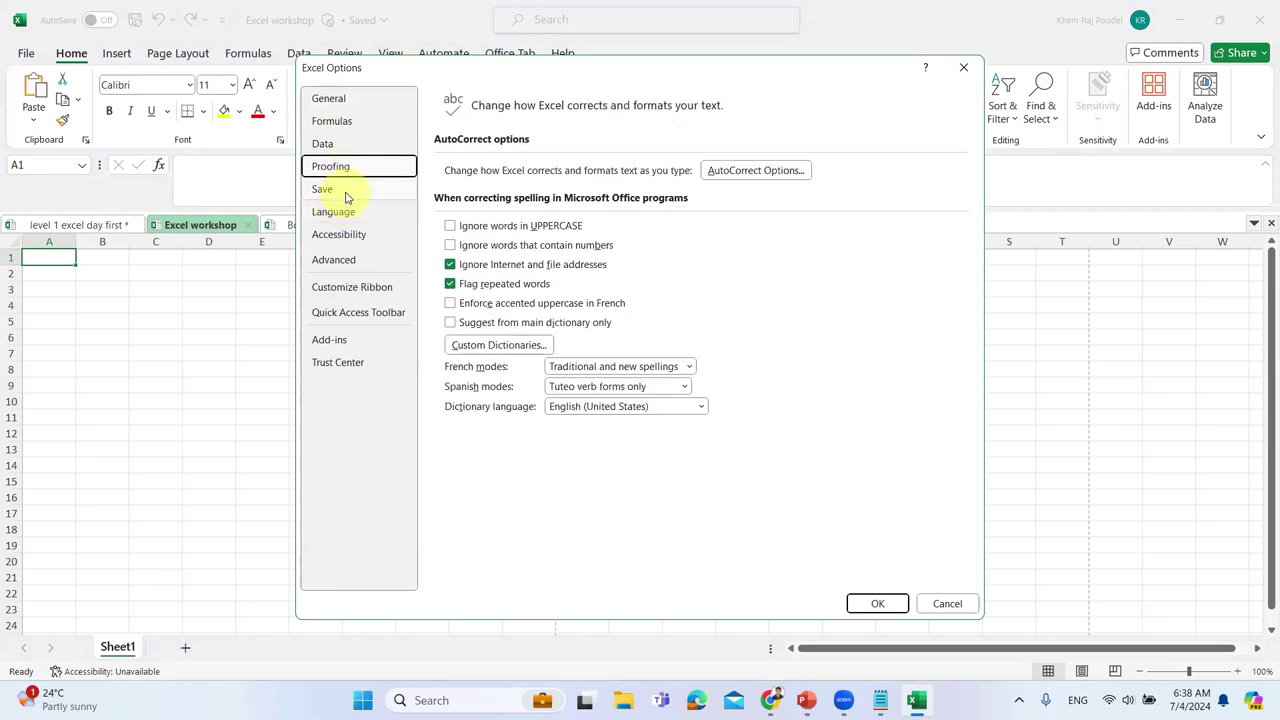
Set the AutoRecover save interval to 1 minute in the save options and apply the change
left_click(346, 197)
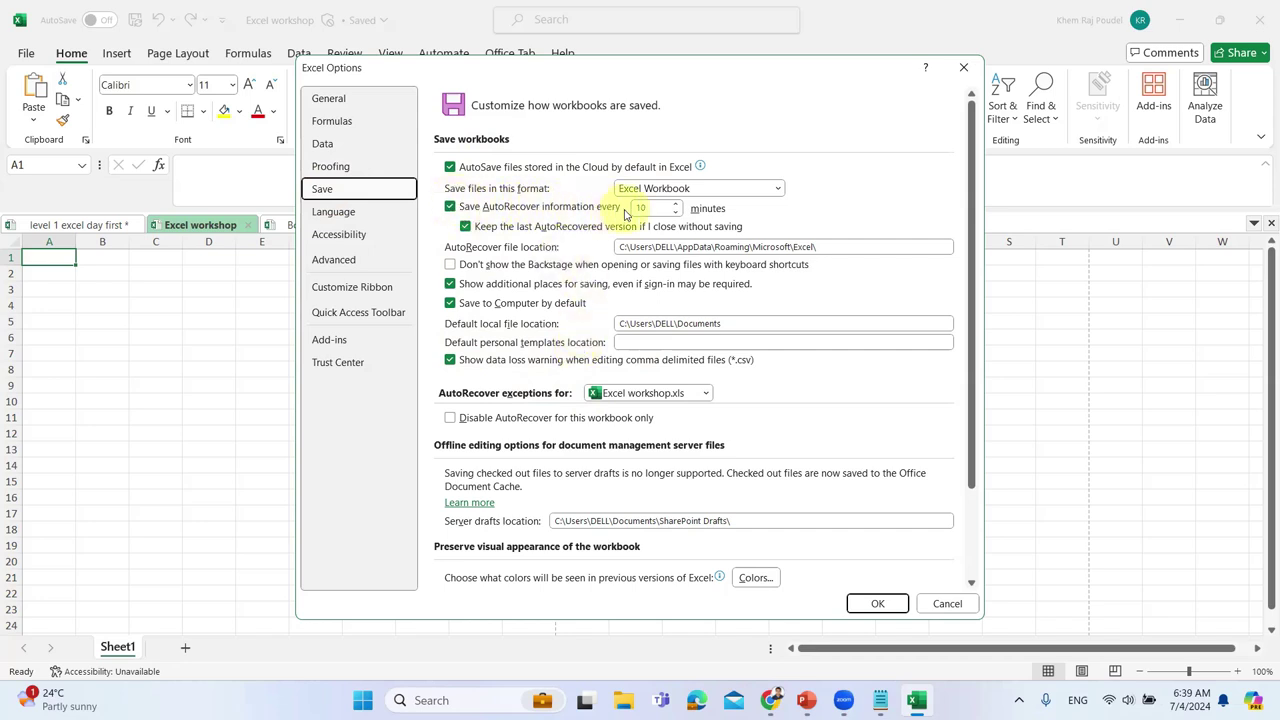
left_click(675, 213)
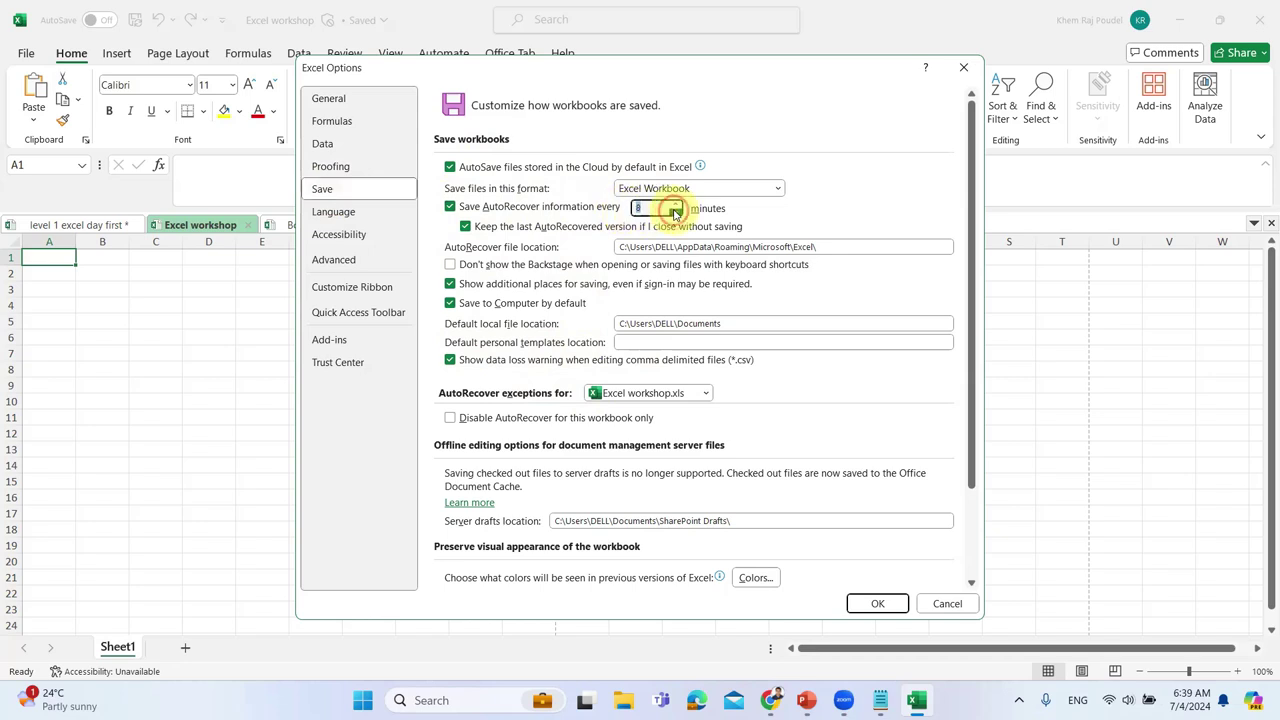
left_click(675, 213)
left_click(675, 213)
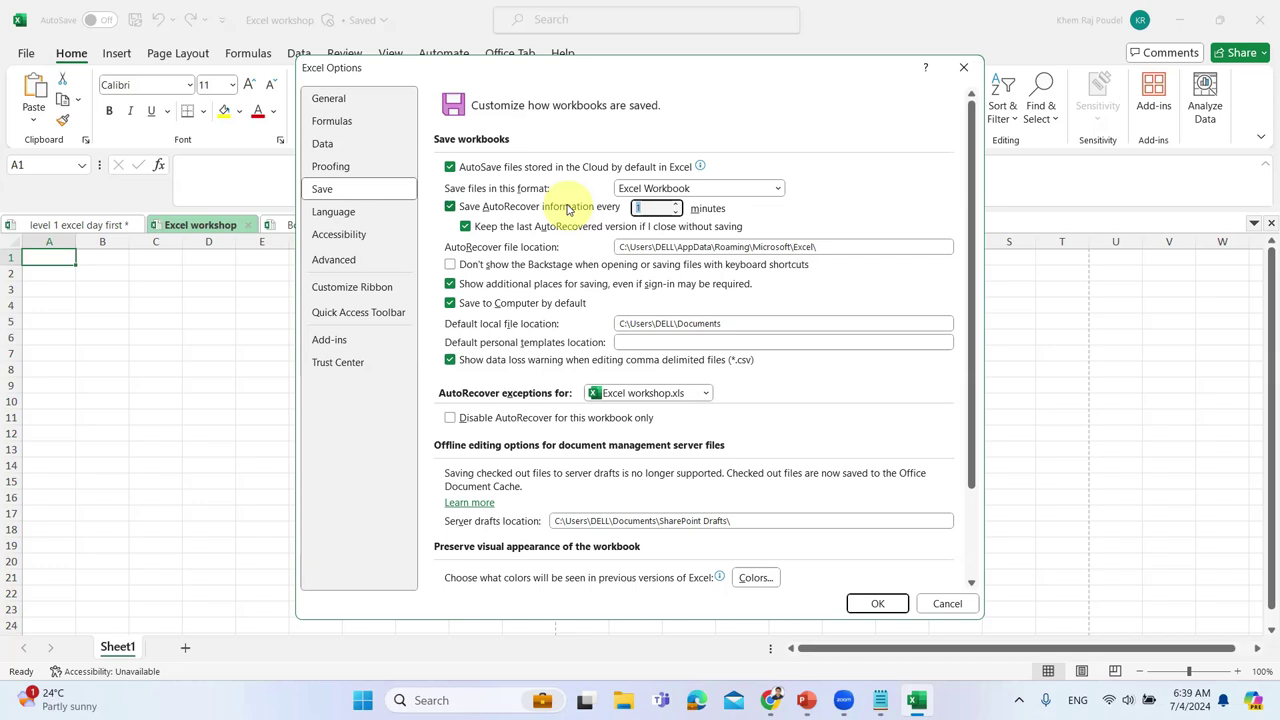
left_click(878, 604)
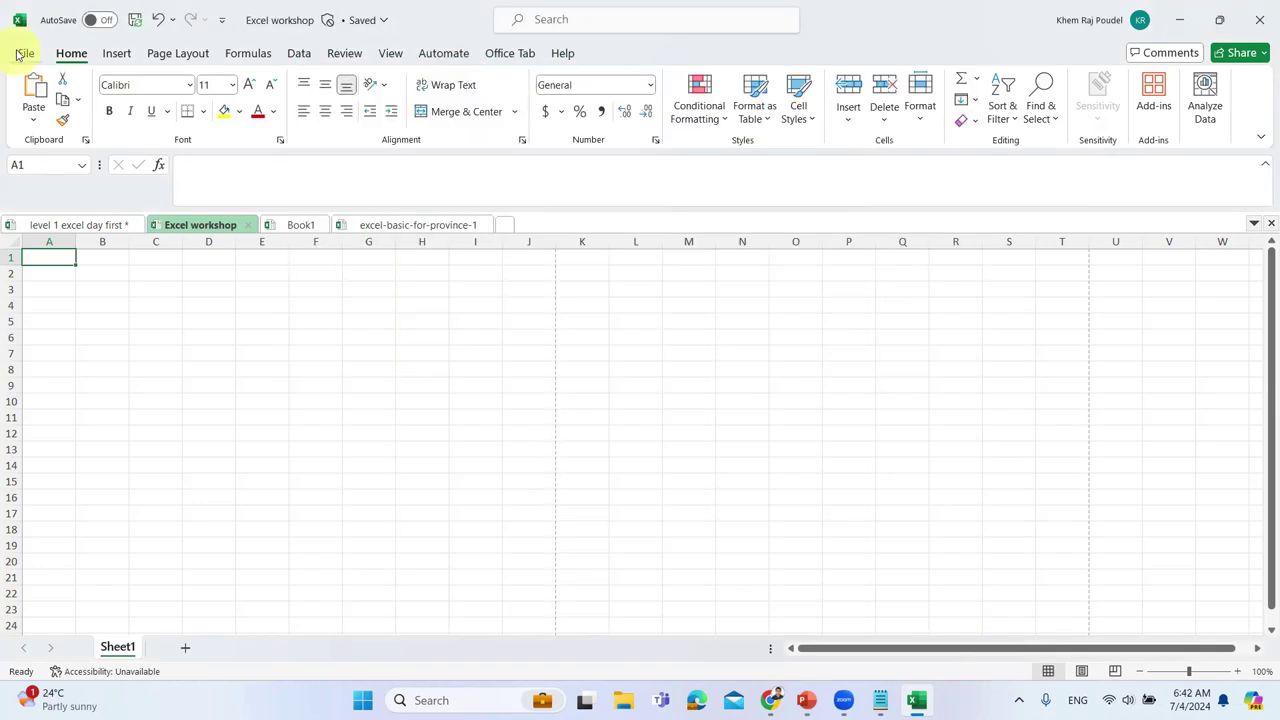
Open the unsaved Book1 file from the recoverable unsaved workbooks
left_click(22, 53)
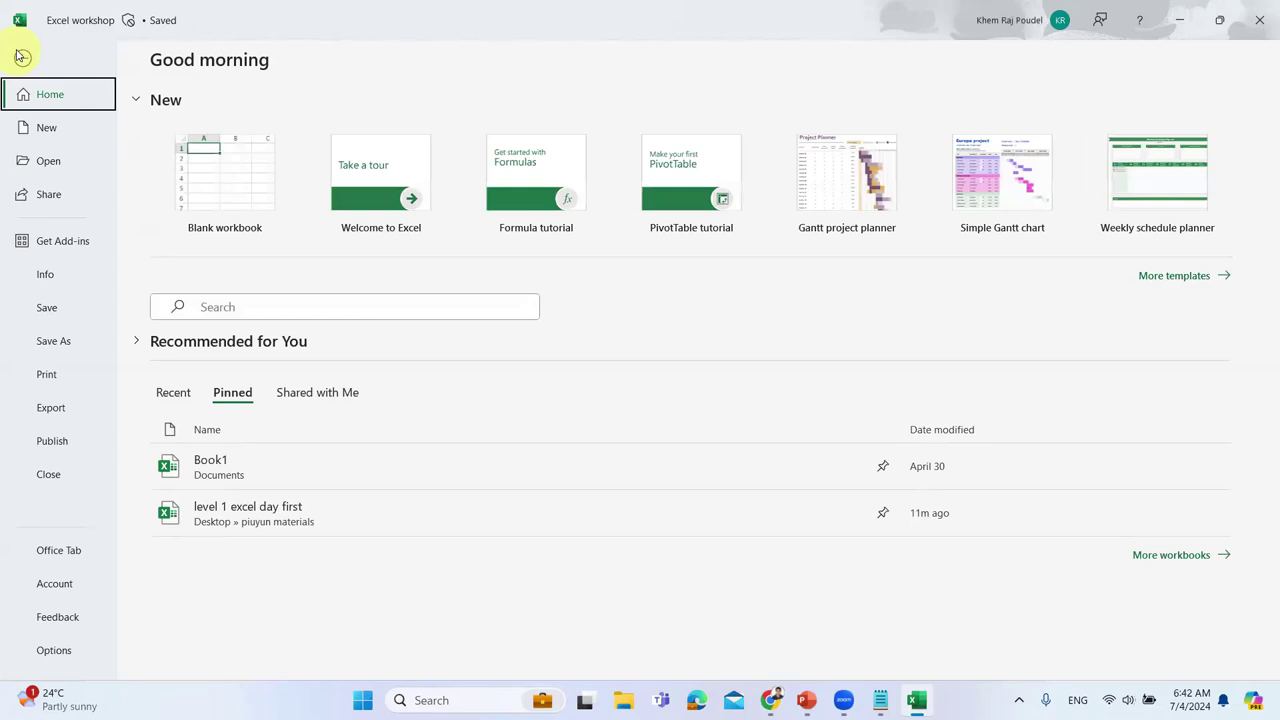
left_click(22, 56)
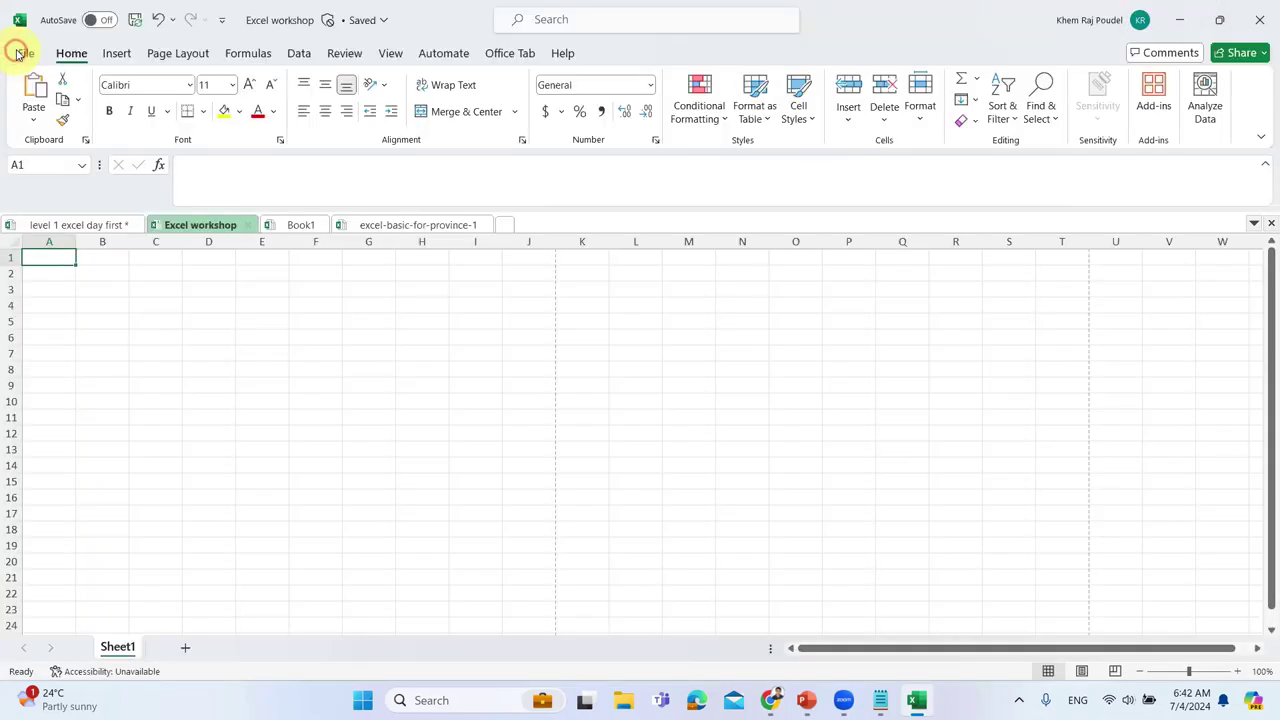
left_click(21, 52)
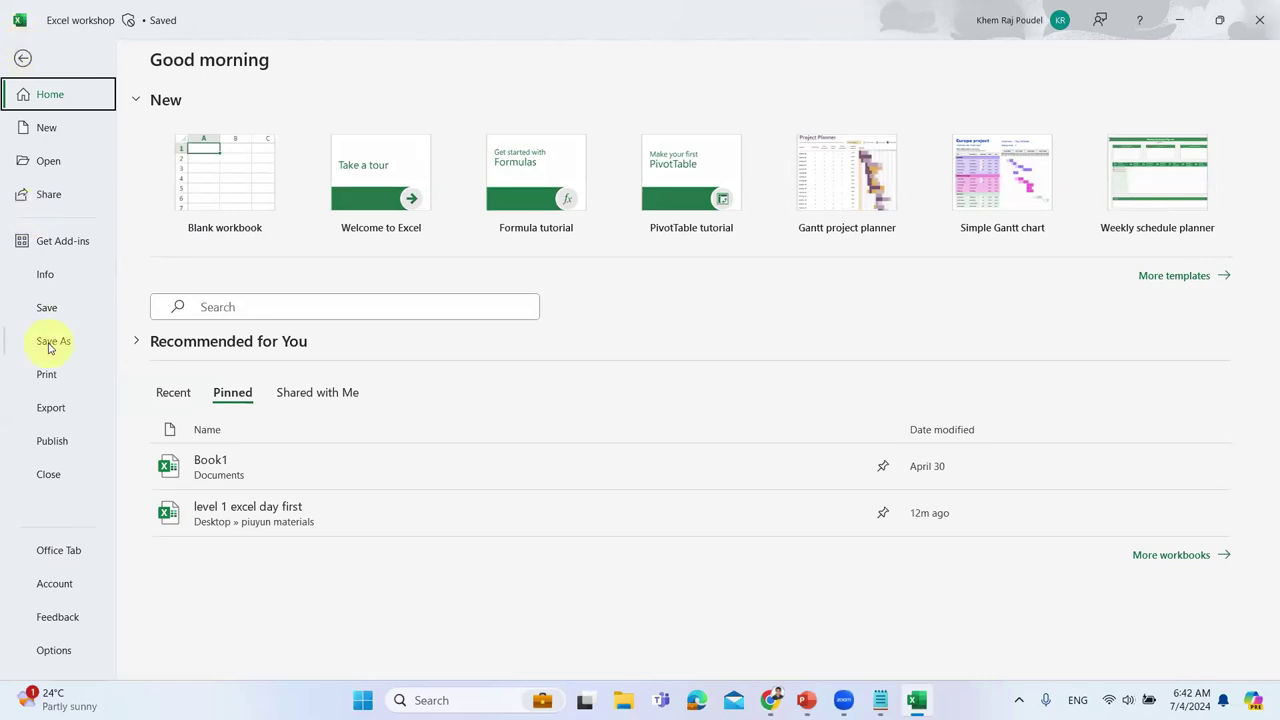
left_click(50, 163)
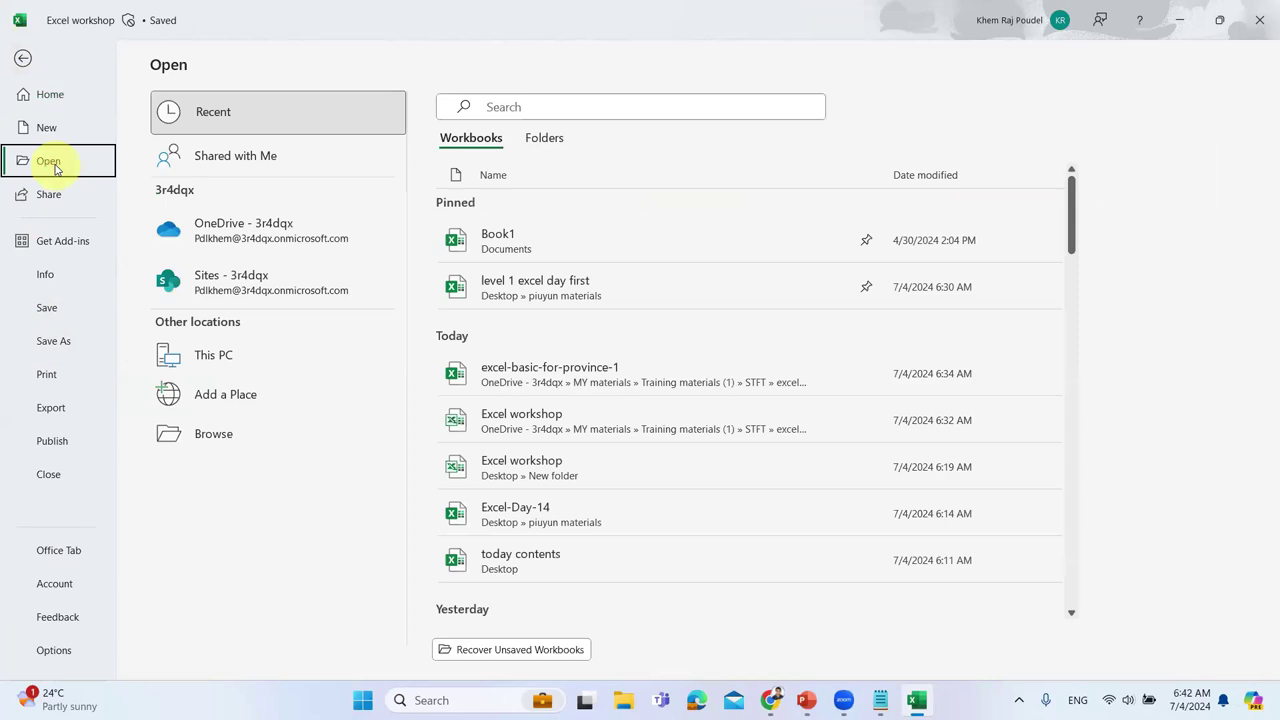
left_click(487, 650)
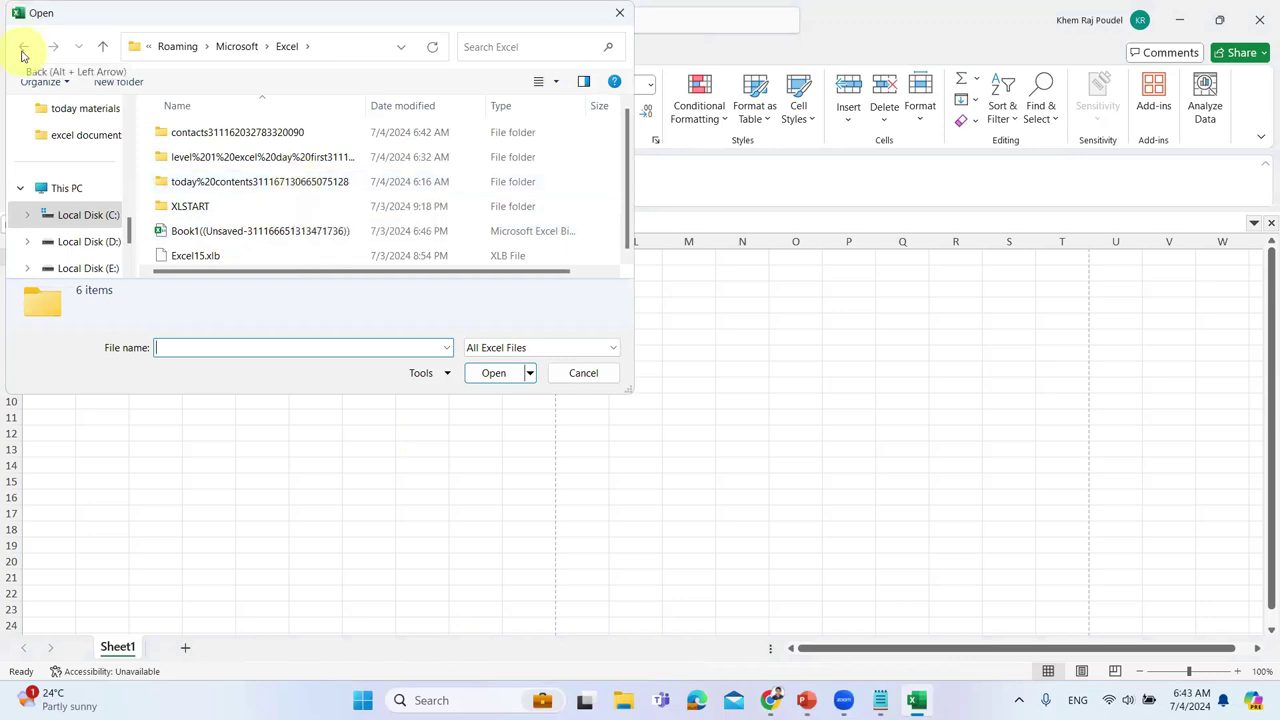
double_click(165, 231)
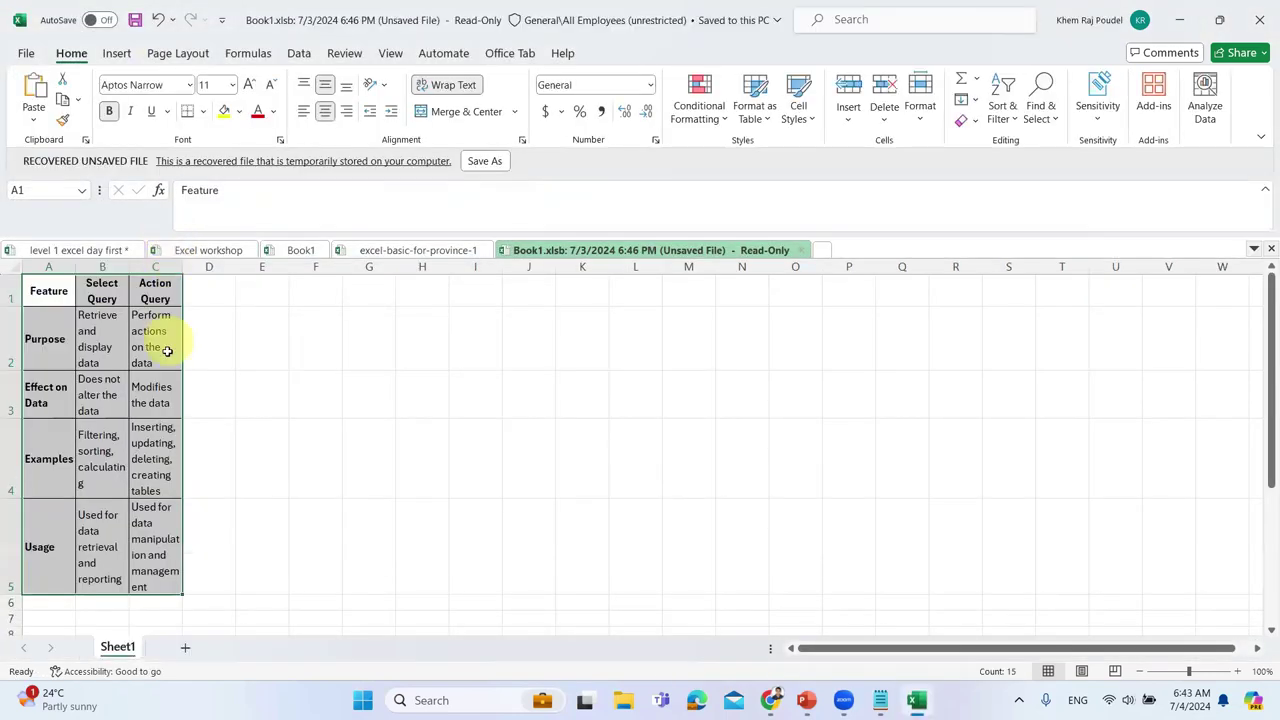
left_click_drag(129, 266, 130, 263)
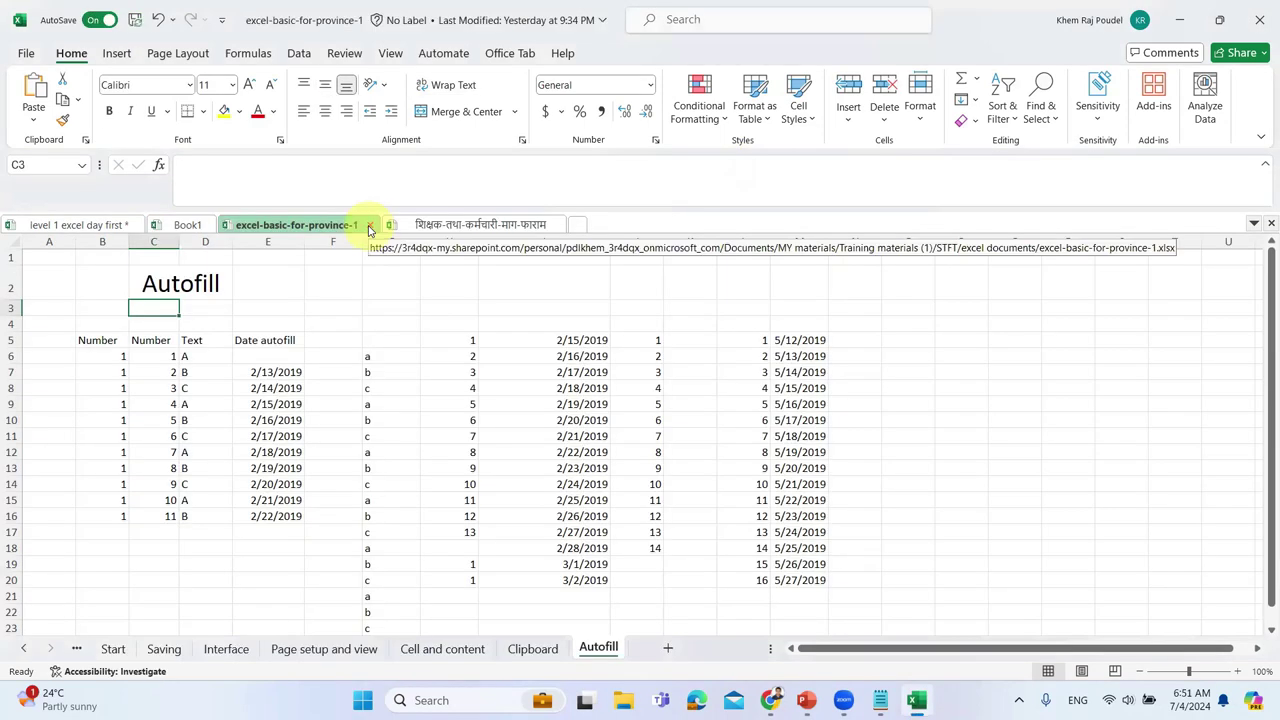
Close the excel-basic-for-province-1 and शिक्षक-तथा-कर्मचारी-माग-फाराम workbooks
left_click(369, 225)
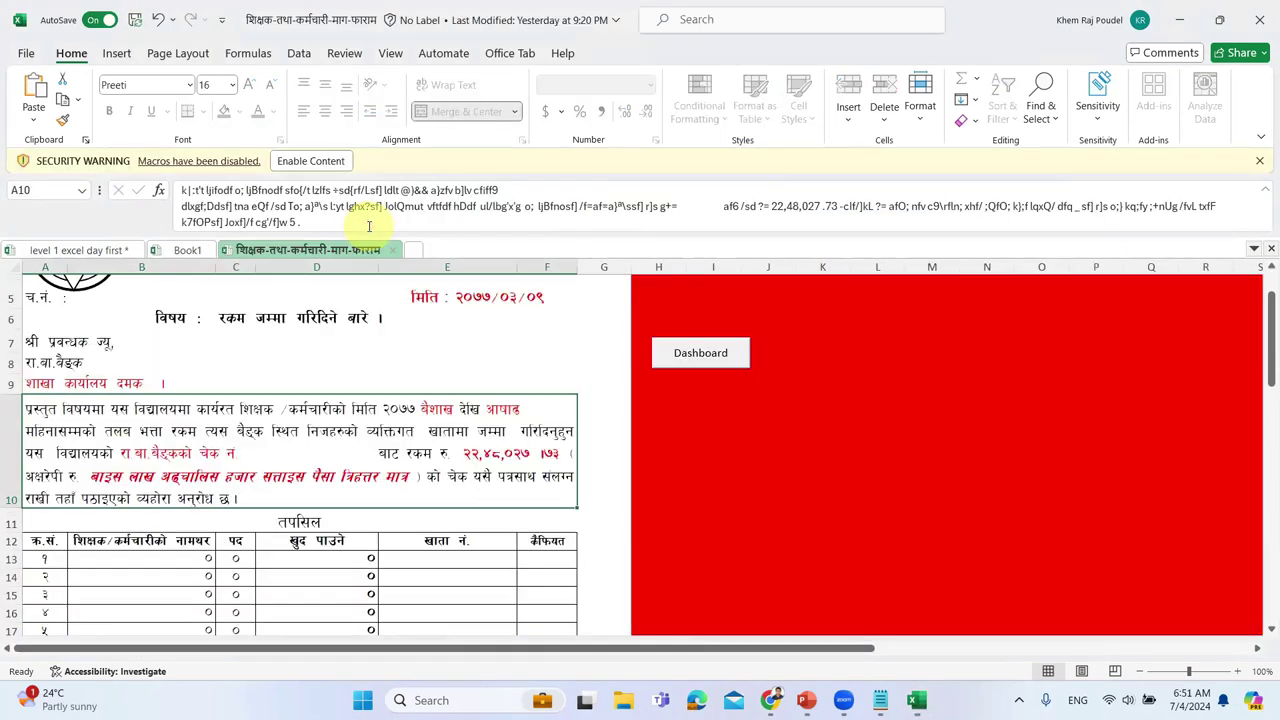
left_click(390, 250)
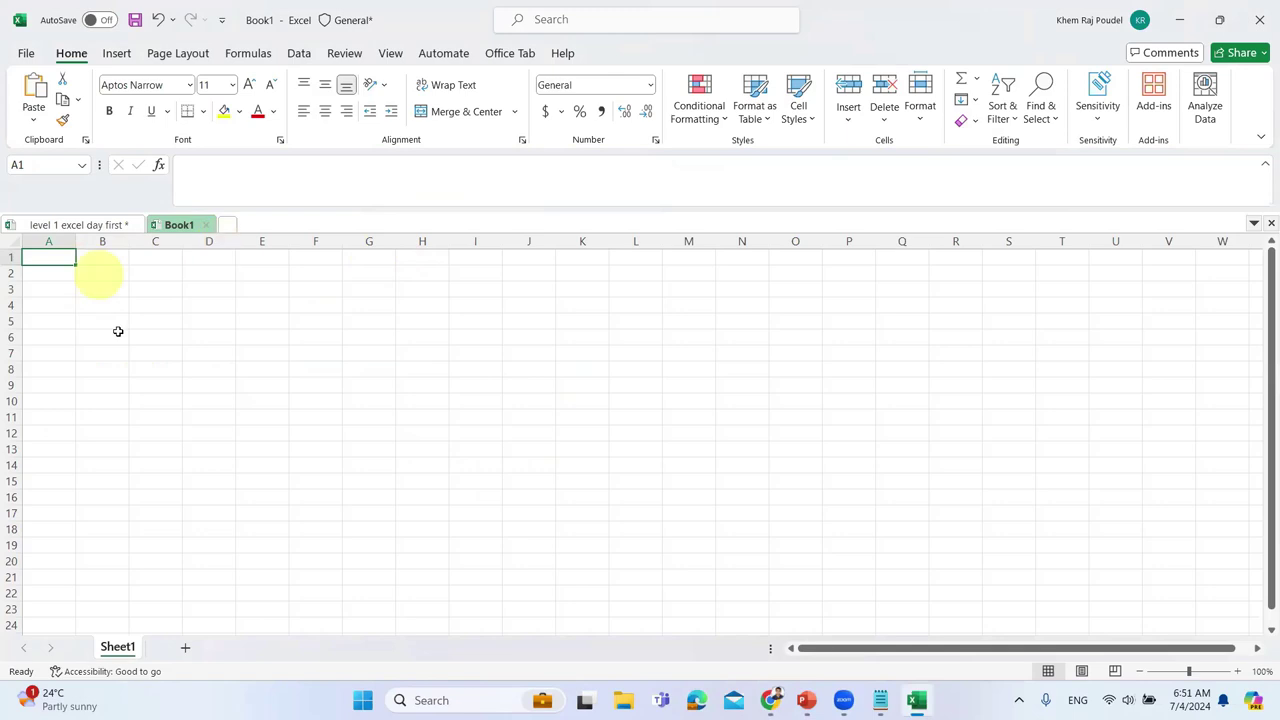
Select cells F7, G7, I13 and G14 in Book1 in turn to examine their cell addresses
left_click(325, 347)
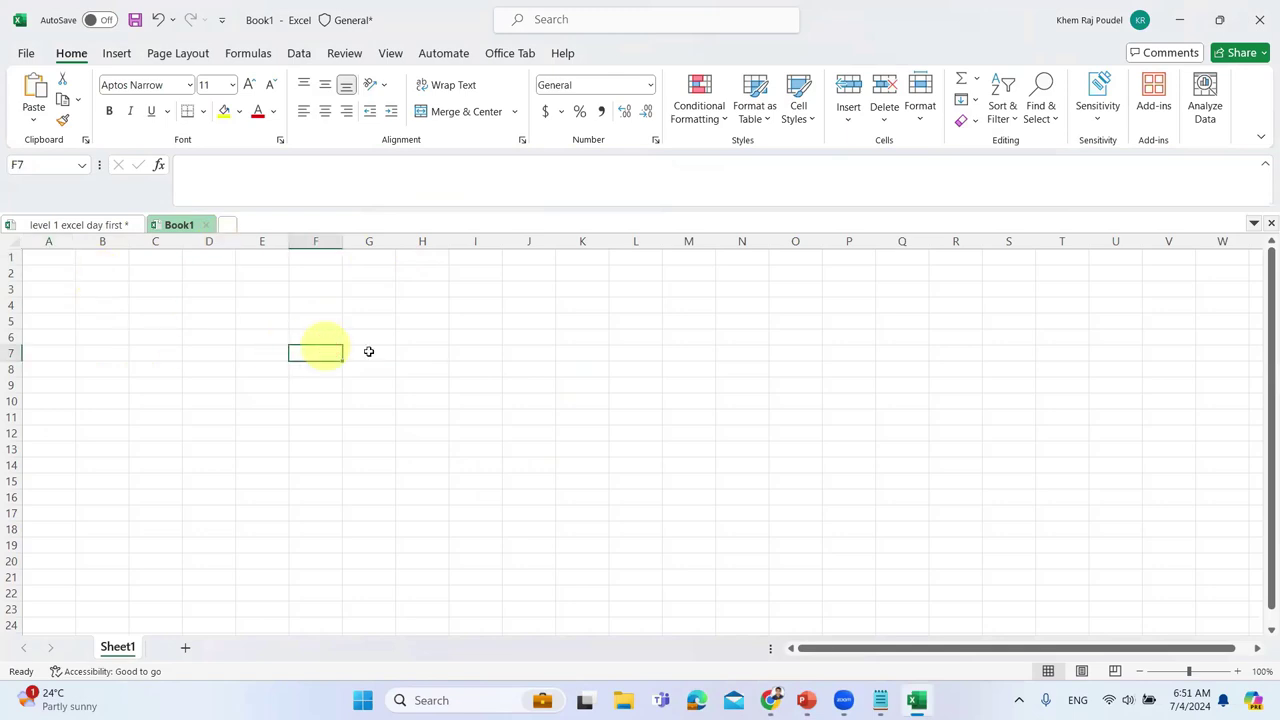
left_click(366, 351)
left_click(35, 163)
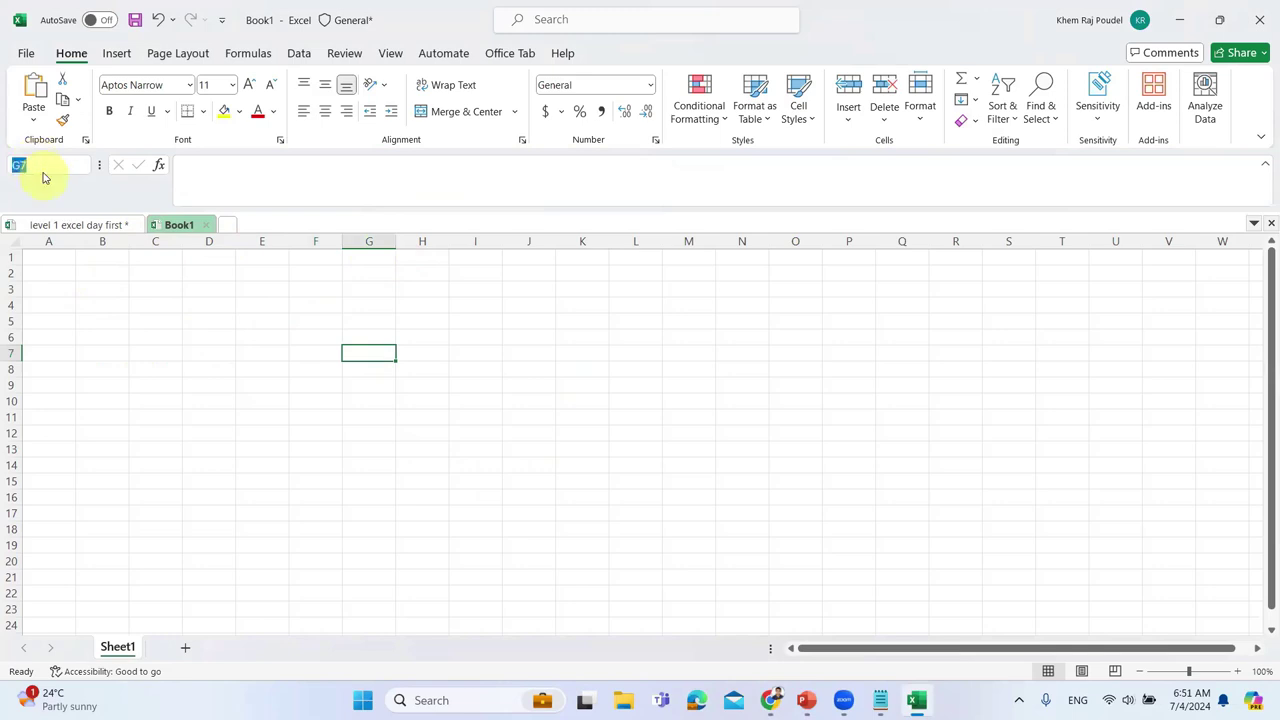
left_click(466, 450)
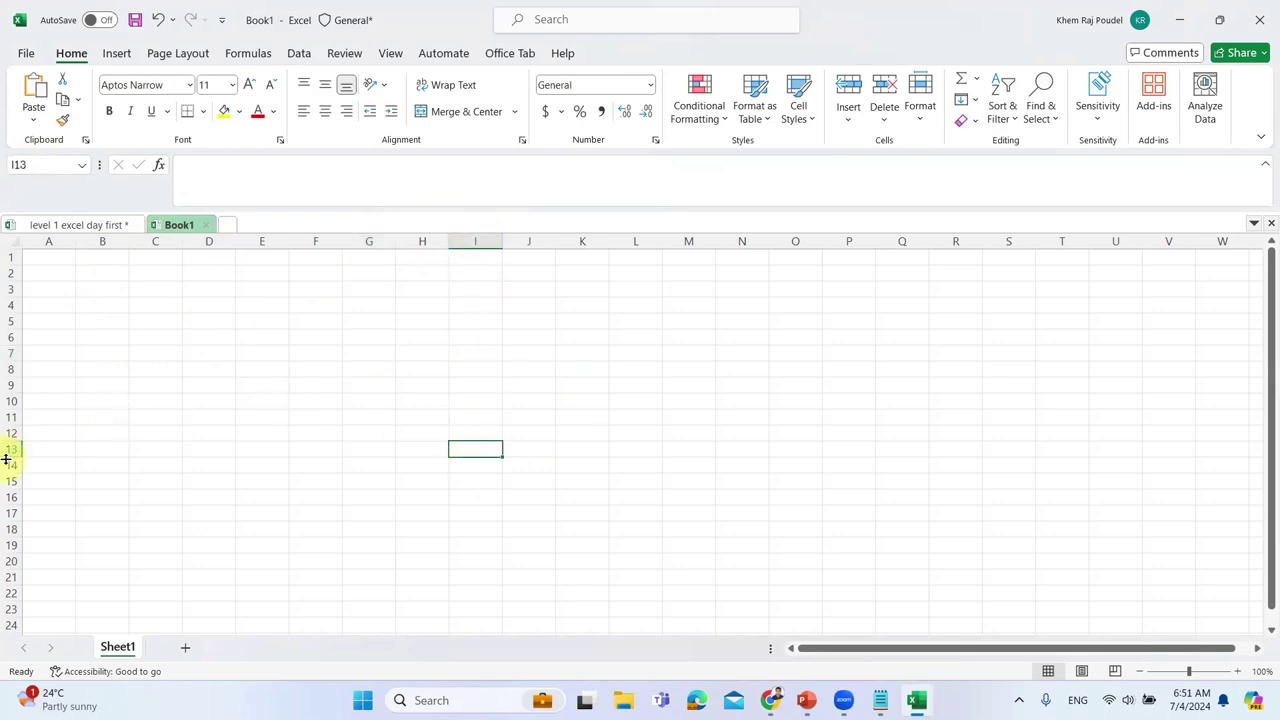
left_click(360, 463)
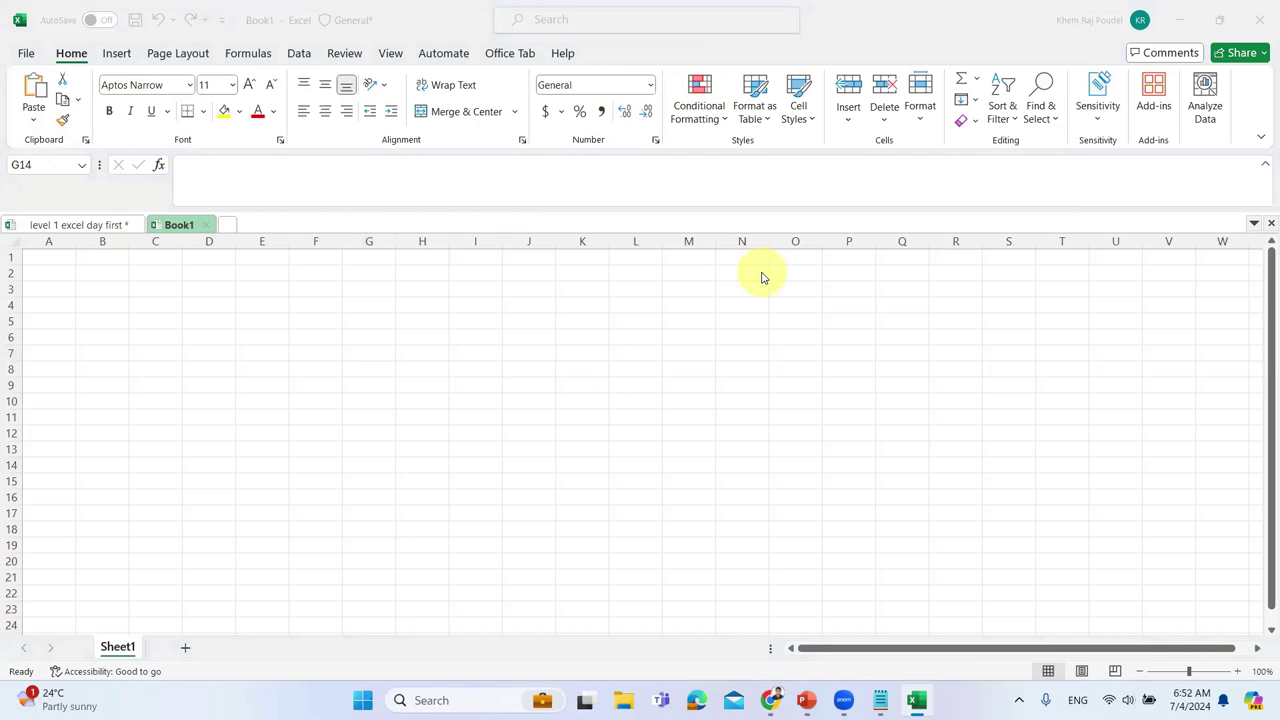
left_click(783, 197)
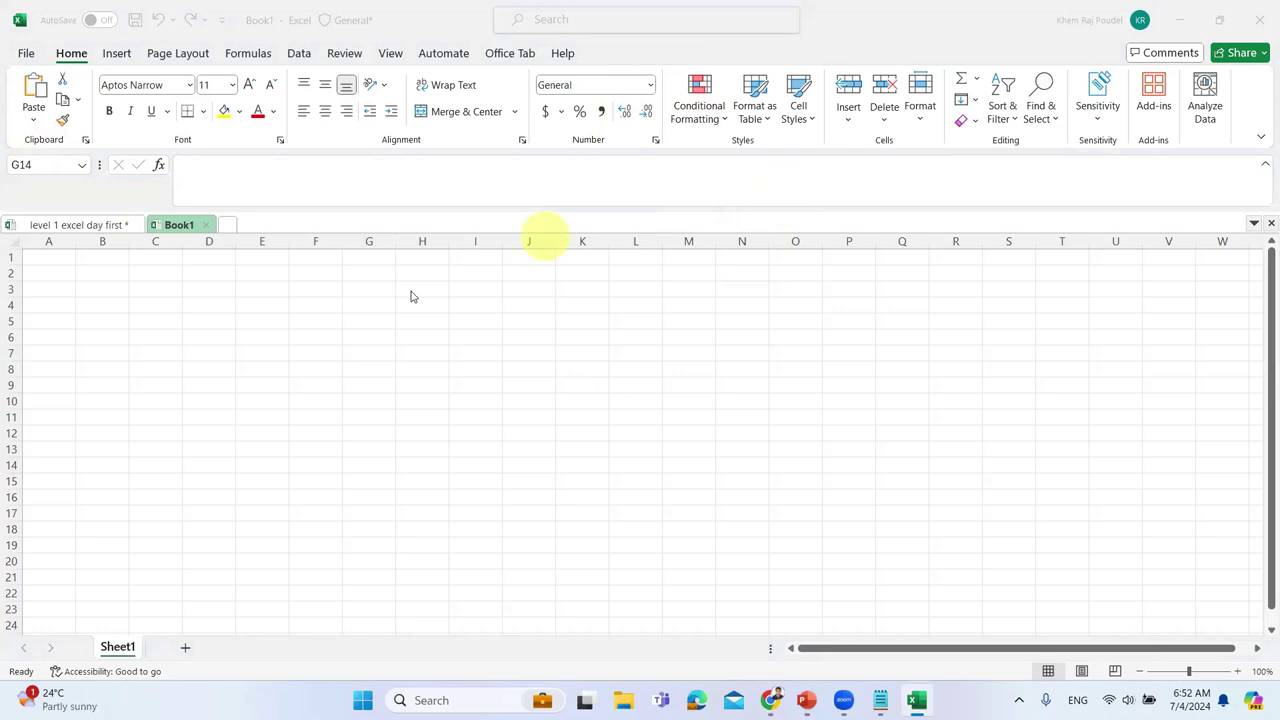
Enter the title "use of fill handle" in cell B3 and set its font size to 20
left_click(363, 318)
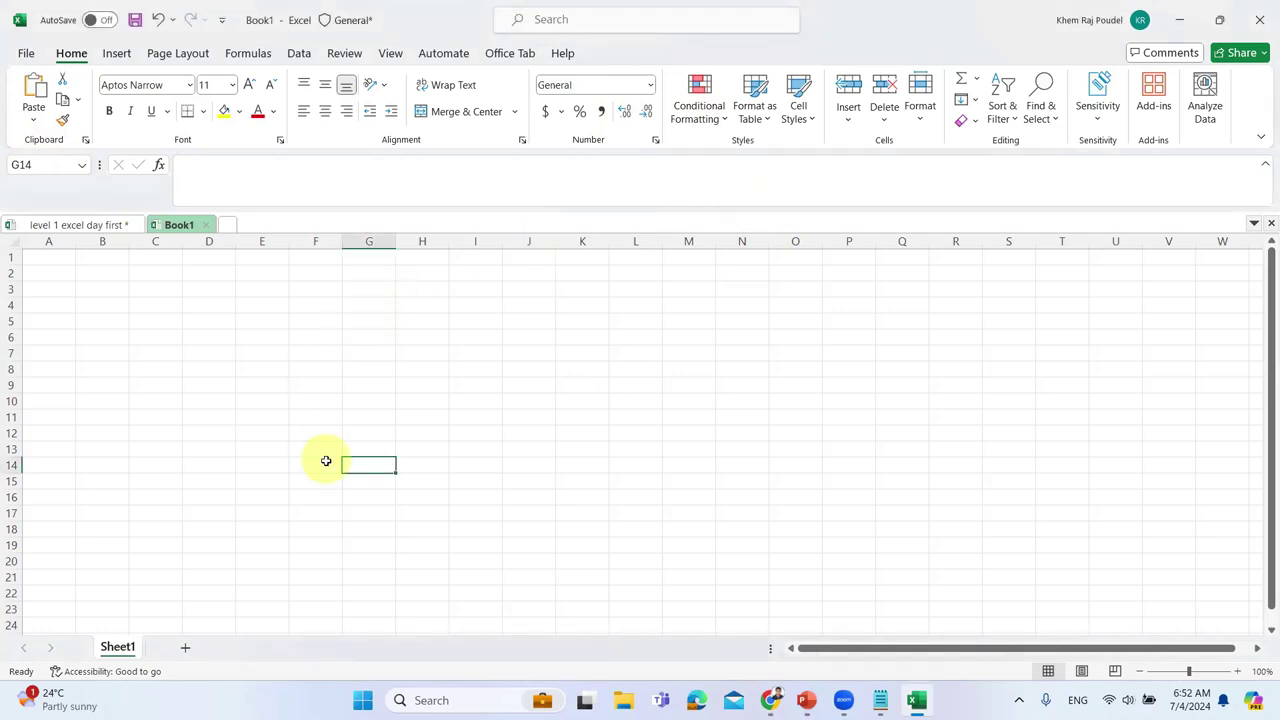
double_click(368, 465)
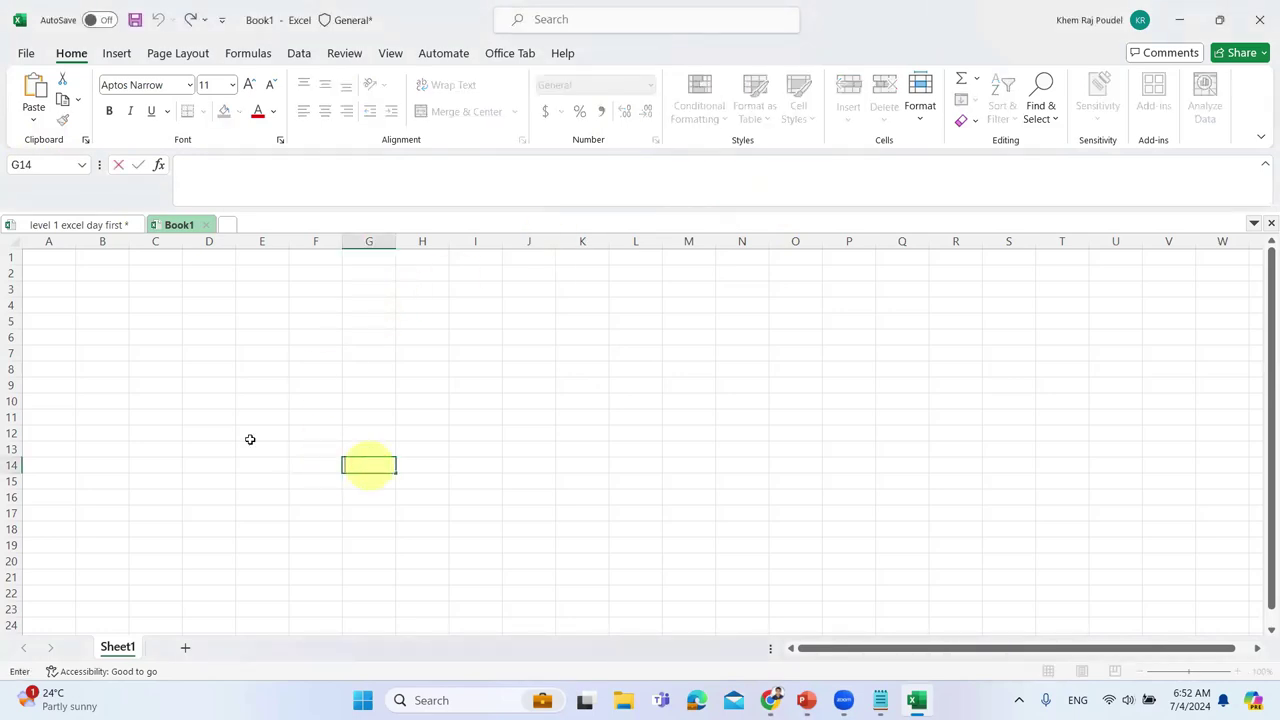
left_click(108, 292)
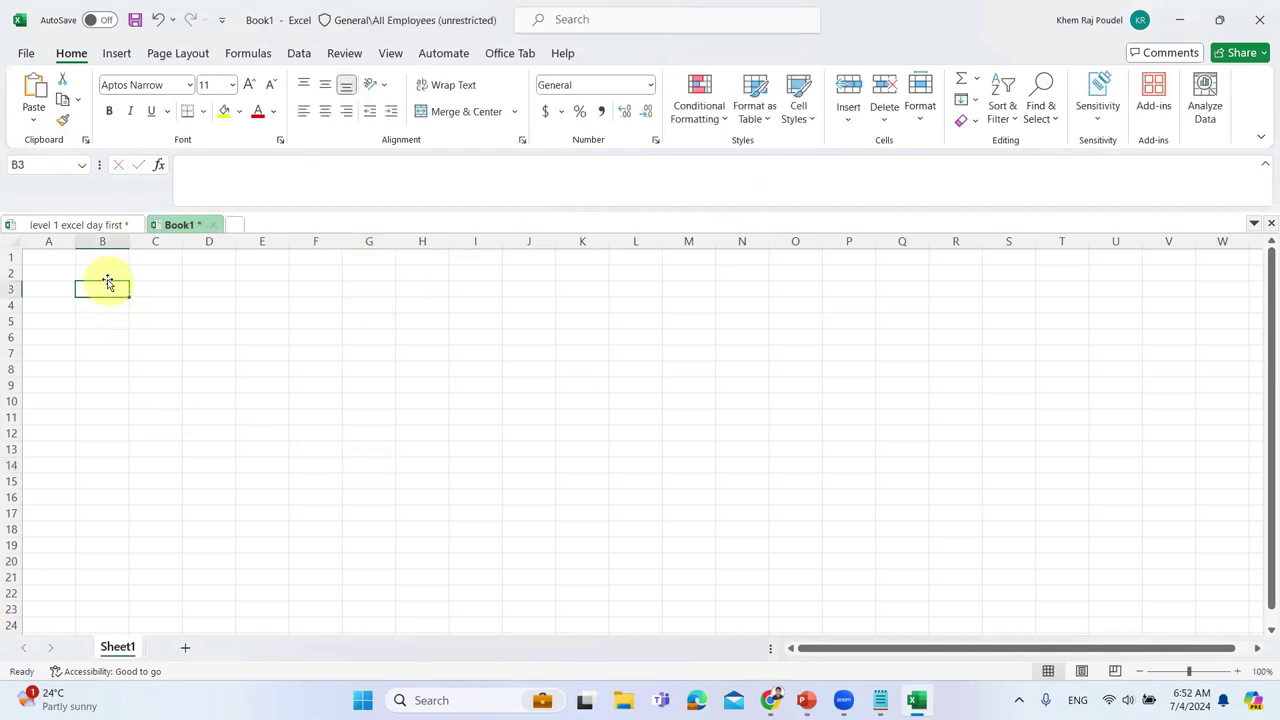
type("use of fill h")
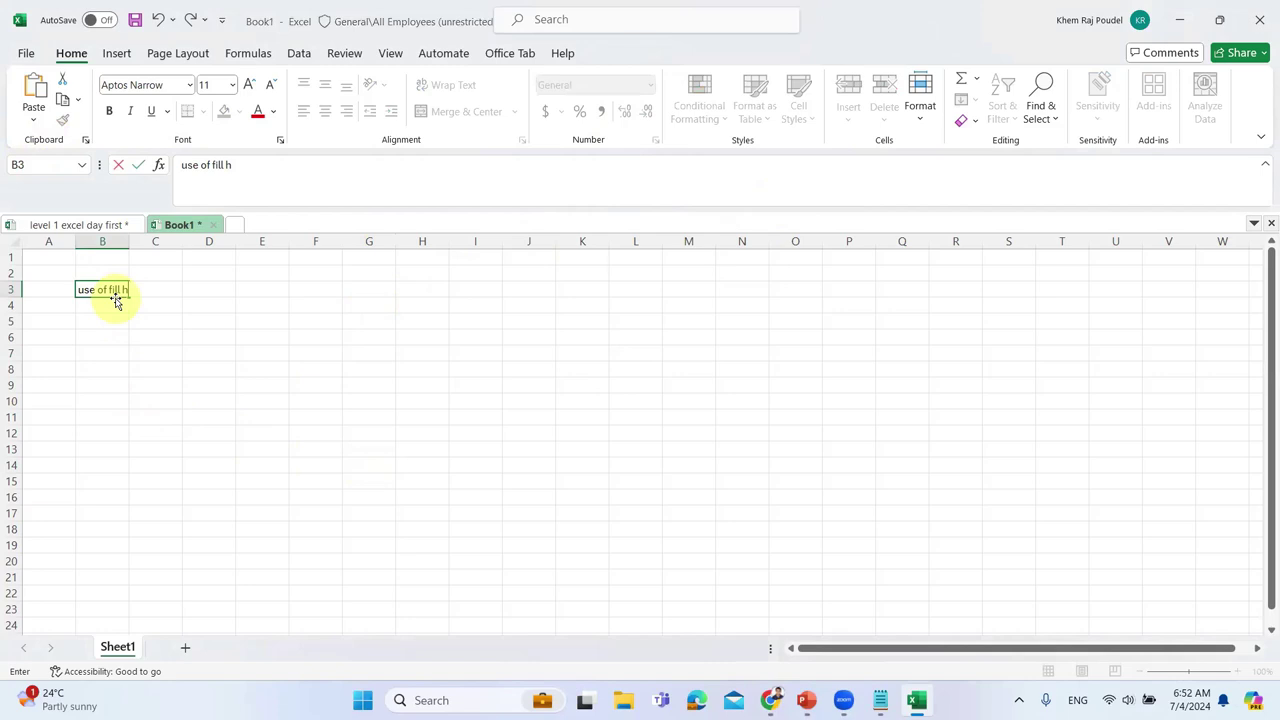
type("andle")
key("ctrl+a")
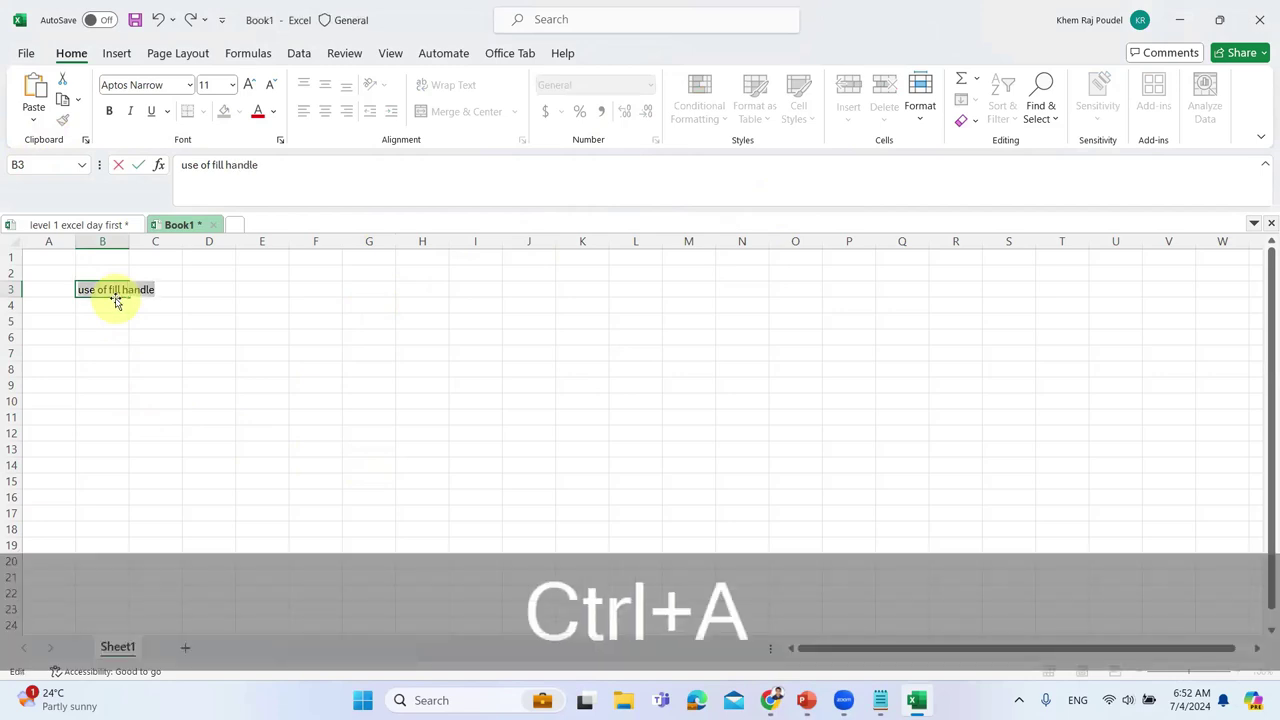
left_click(232, 85)
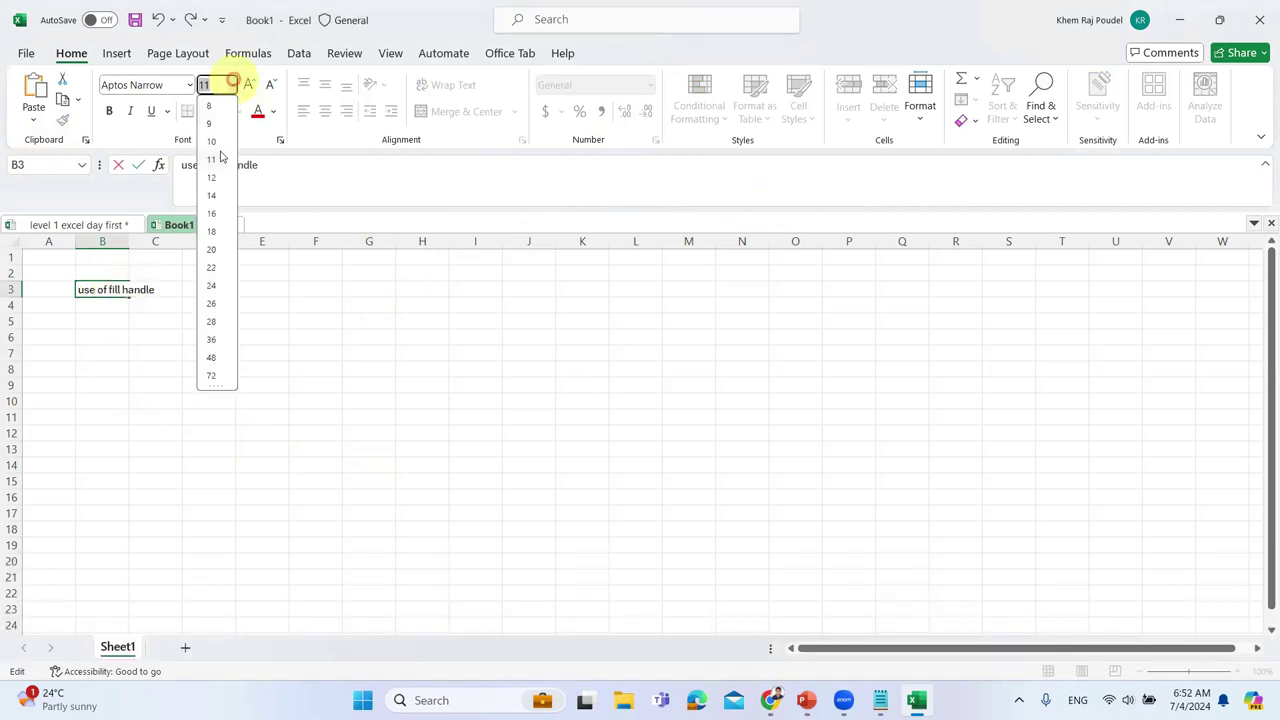
left_click(218, 243)
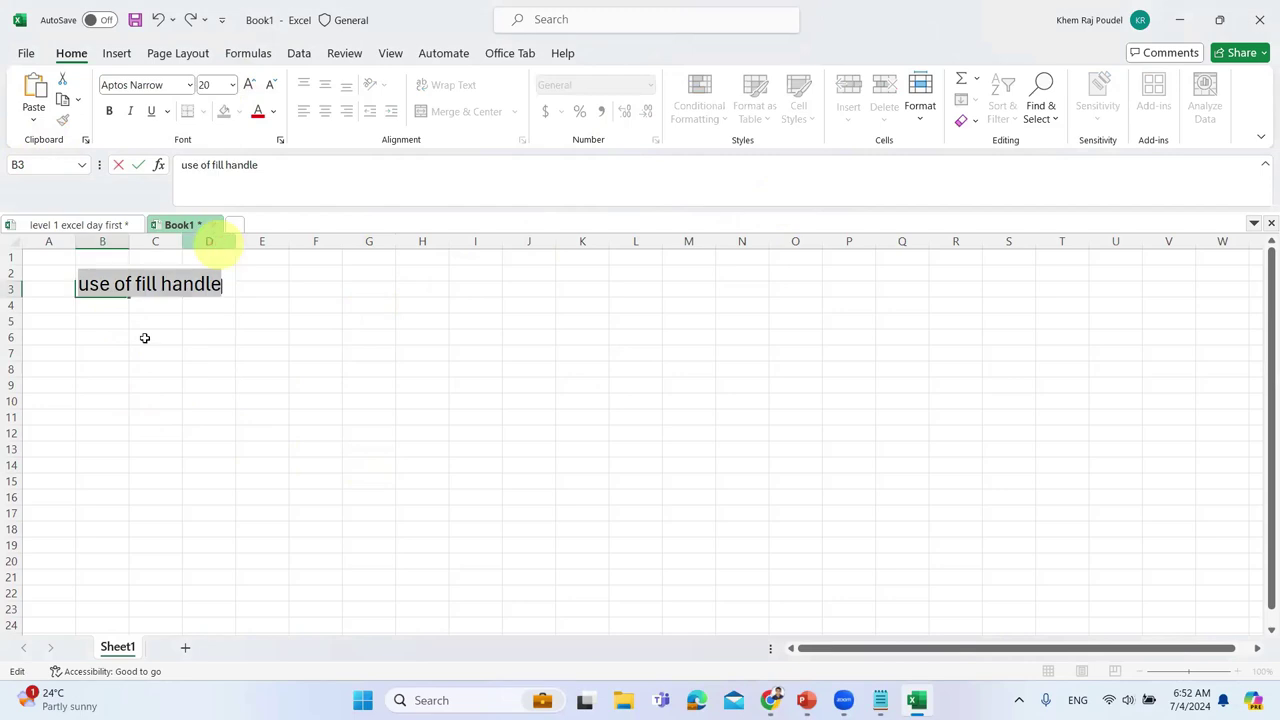
Enter the numbers 1, 2, 3 and 4 individually in cells C7 to C10
left_click(176, 350)
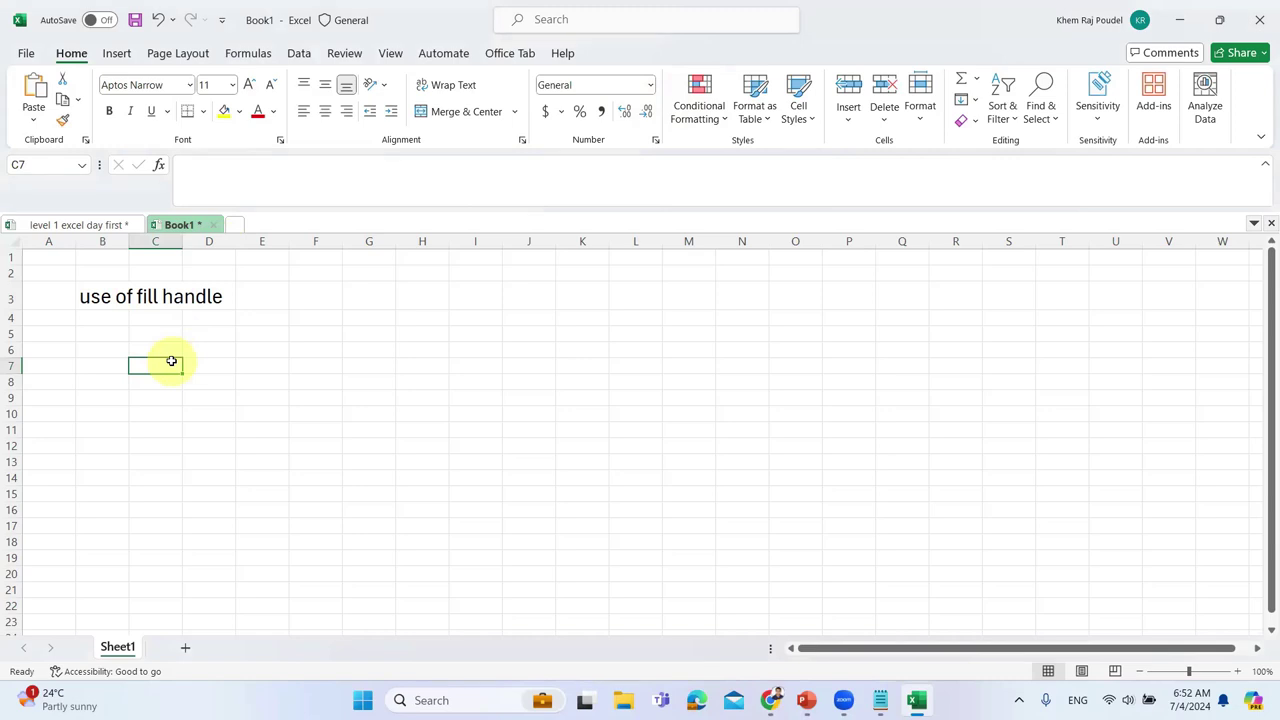
type("1")
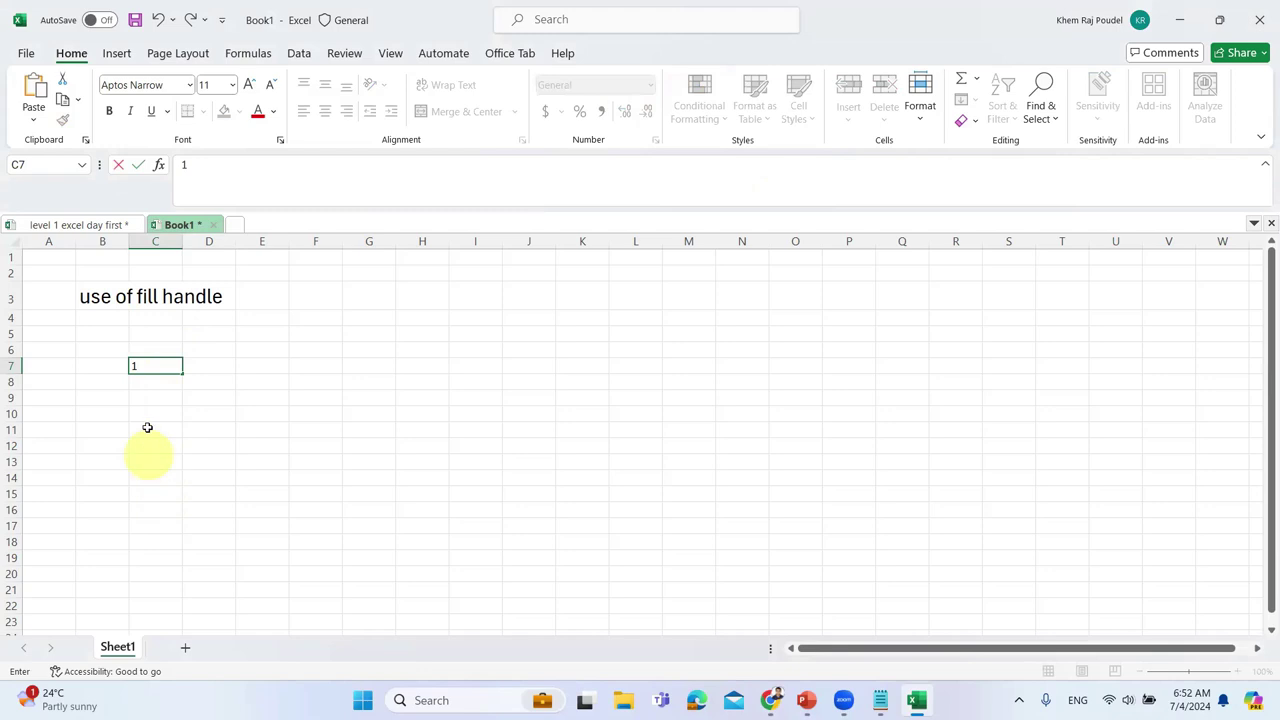
key("Return")
type("2")
key("Return")
type("3")
key("Return")
type("4")
key("Return")
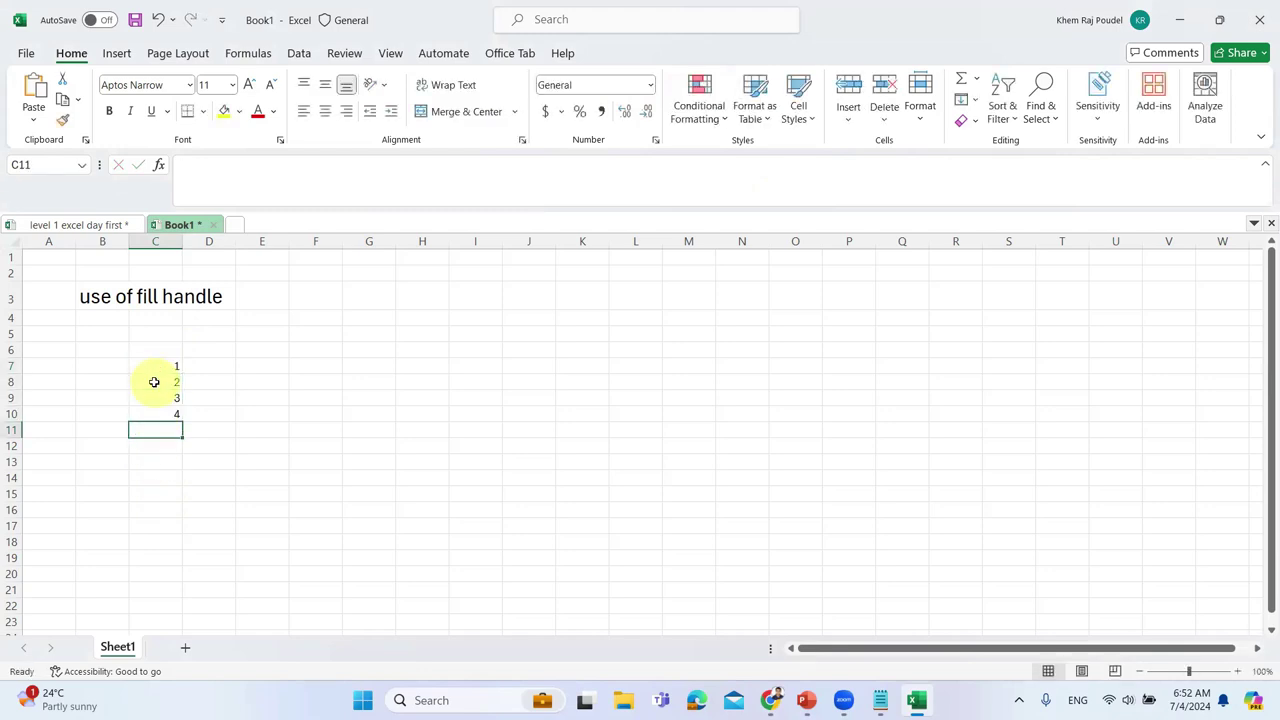
Clear the numbers from cells C7 to C10
left_click(162, 368)
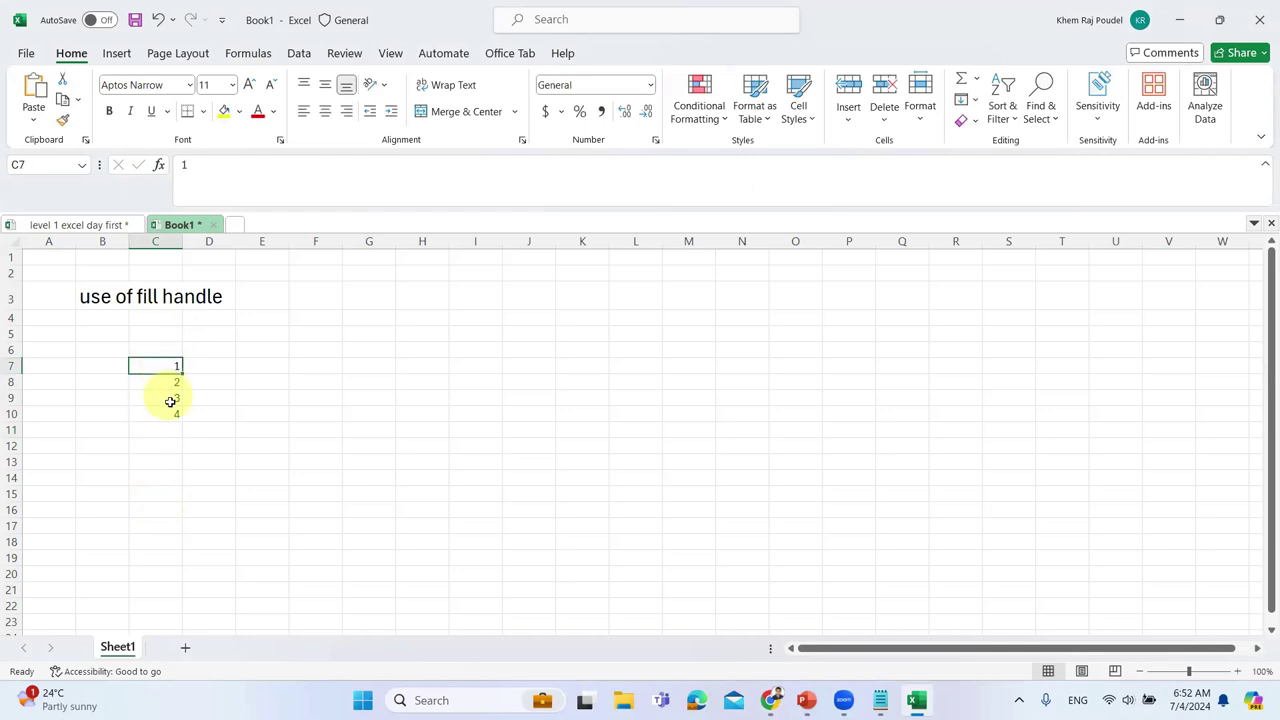
left_click(167, 413, "shift")
key("shift+Delete")
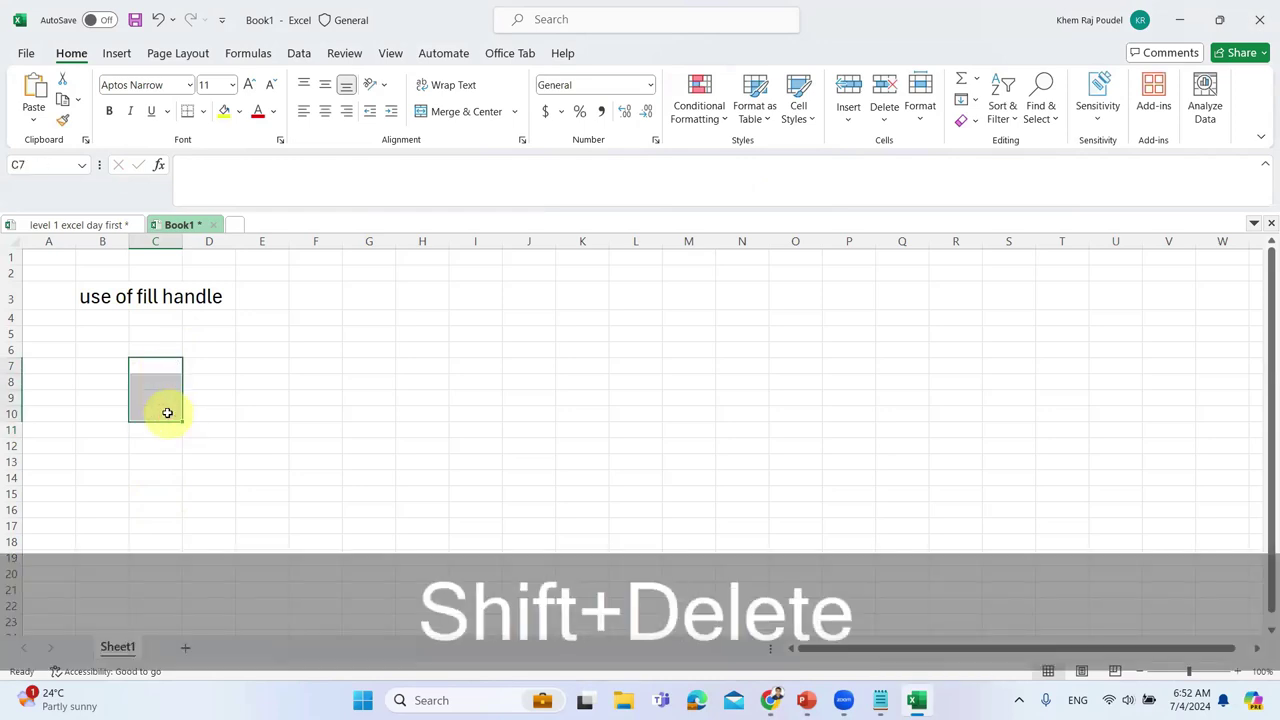
Enter the starting values 1 in cell C7 and 2 in cell C8
left_click(153, 367)
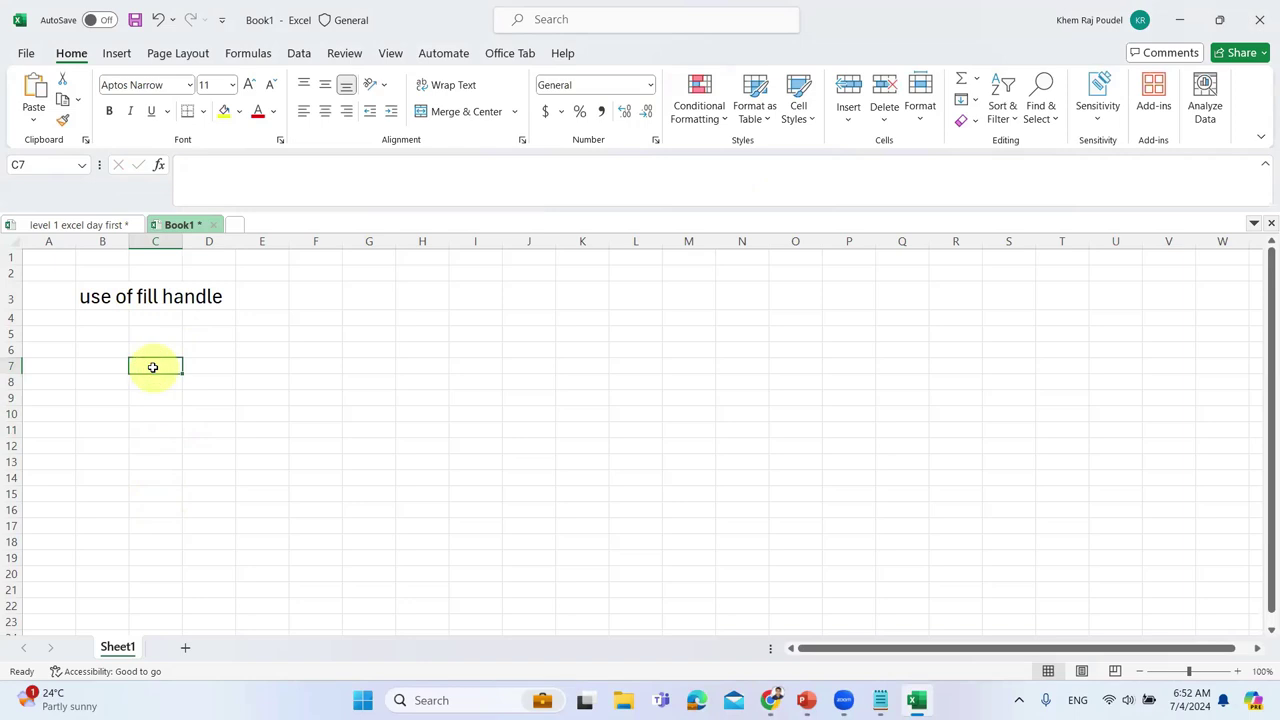
type("1")
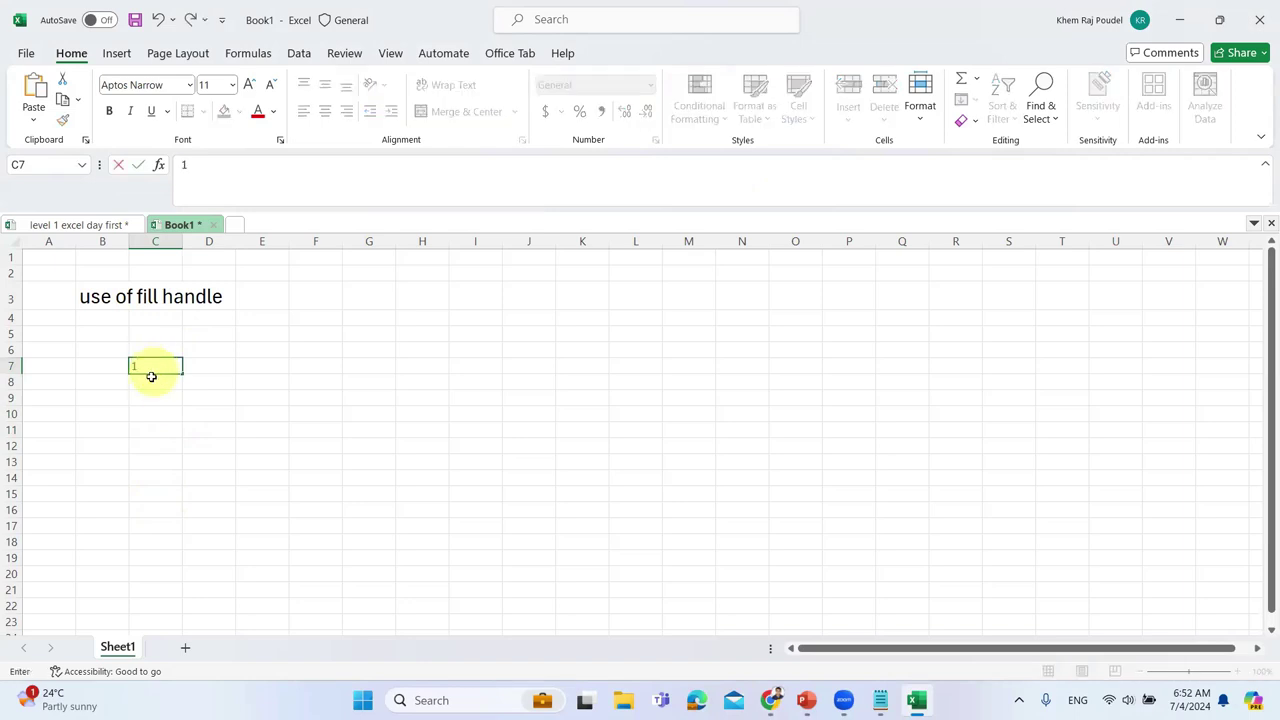
left_click(150, 382)
type("2")
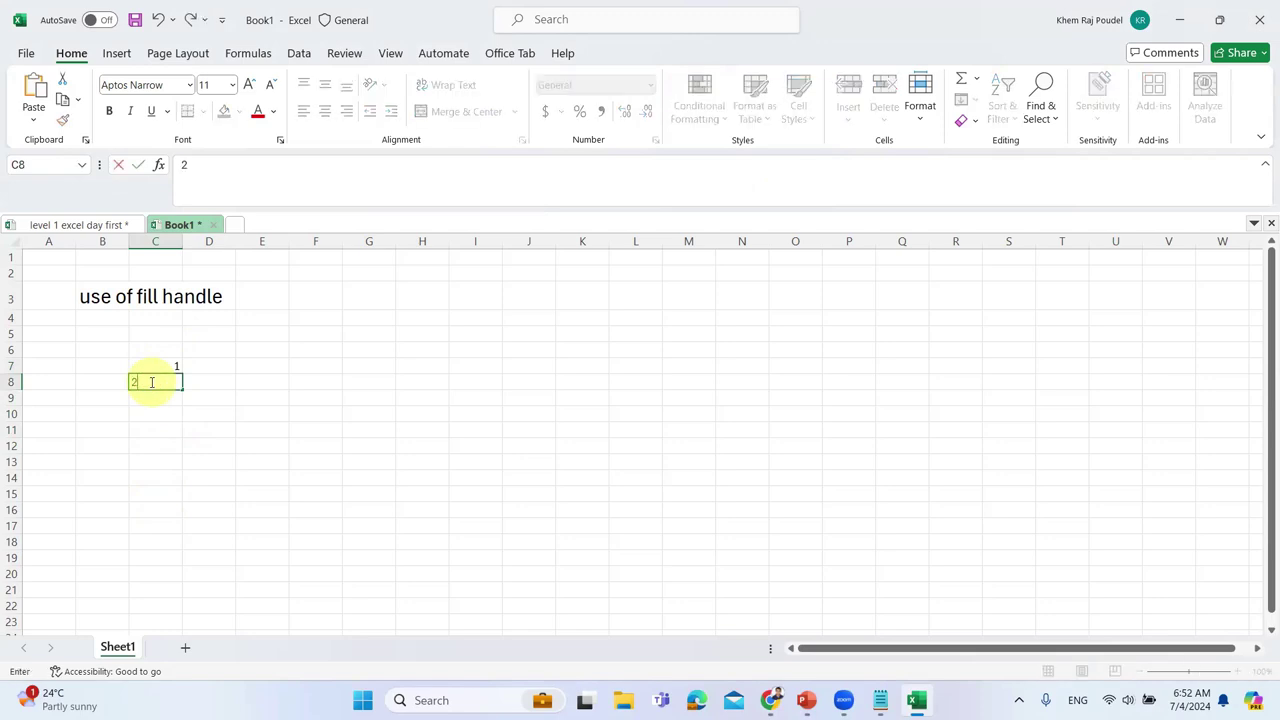
Extend the number series from C7:C8 down to C26 using the fill handle
left_click(158, 361)
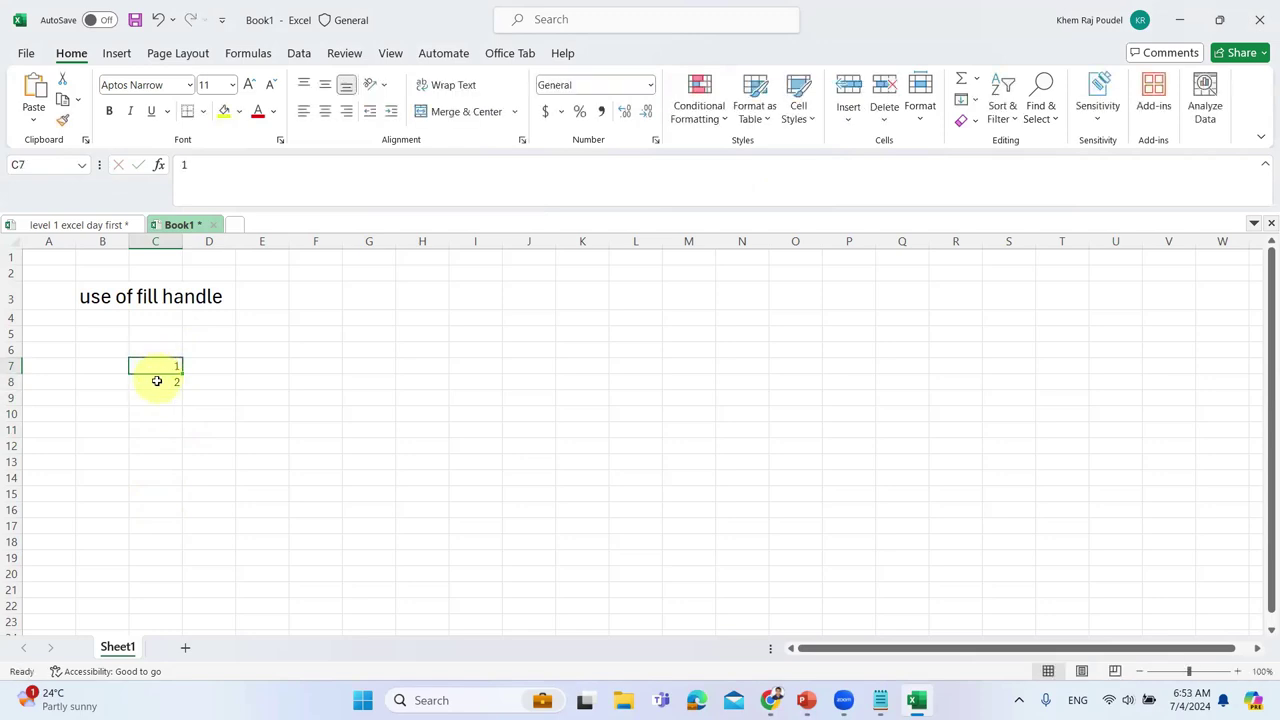
left_click_drag(158, 363, 159, 380)
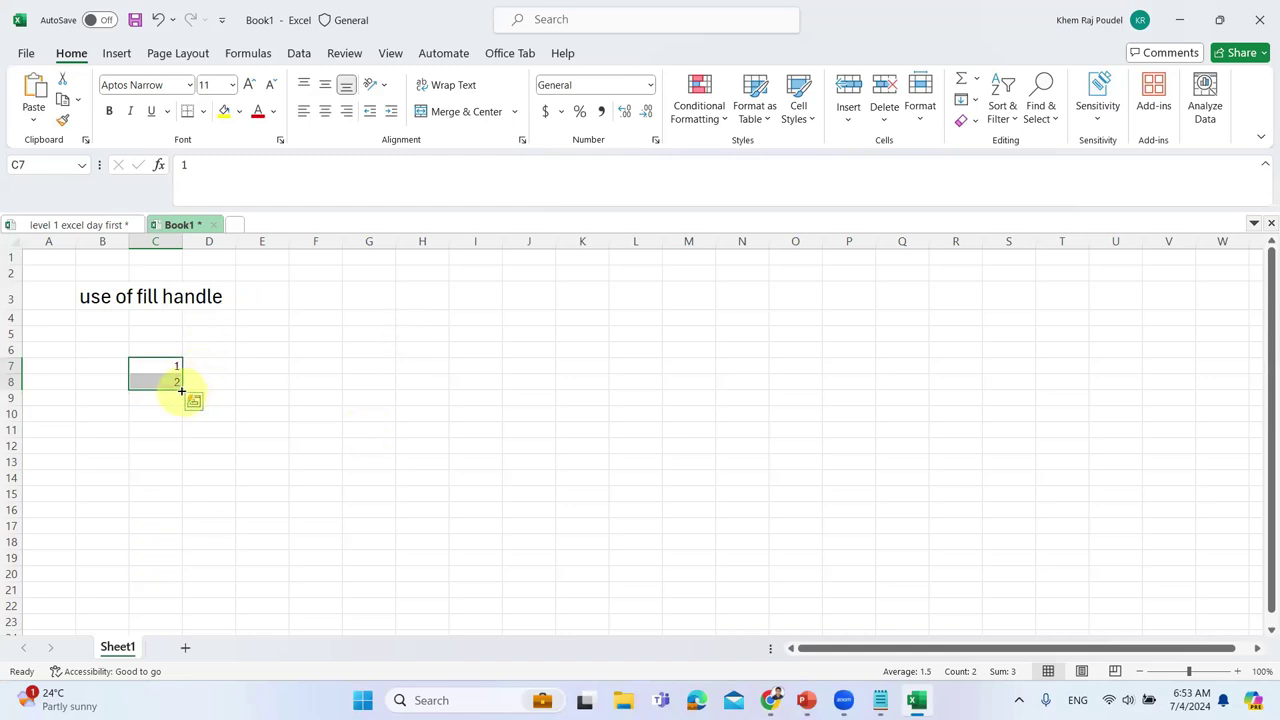
left_click_drag(181, 390, 188, 581)
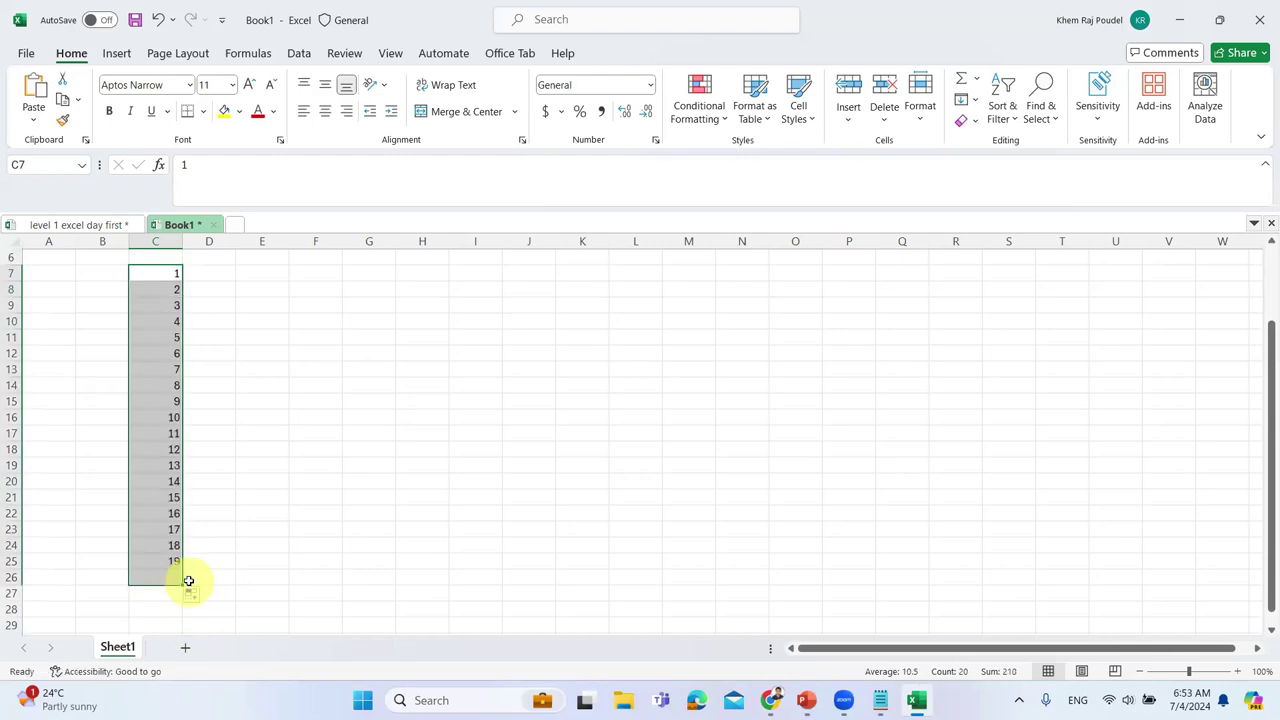
Add the column headings "Number" in cell C6 and "Number2" in cell D6
scroll(237, 306, "up", 2)
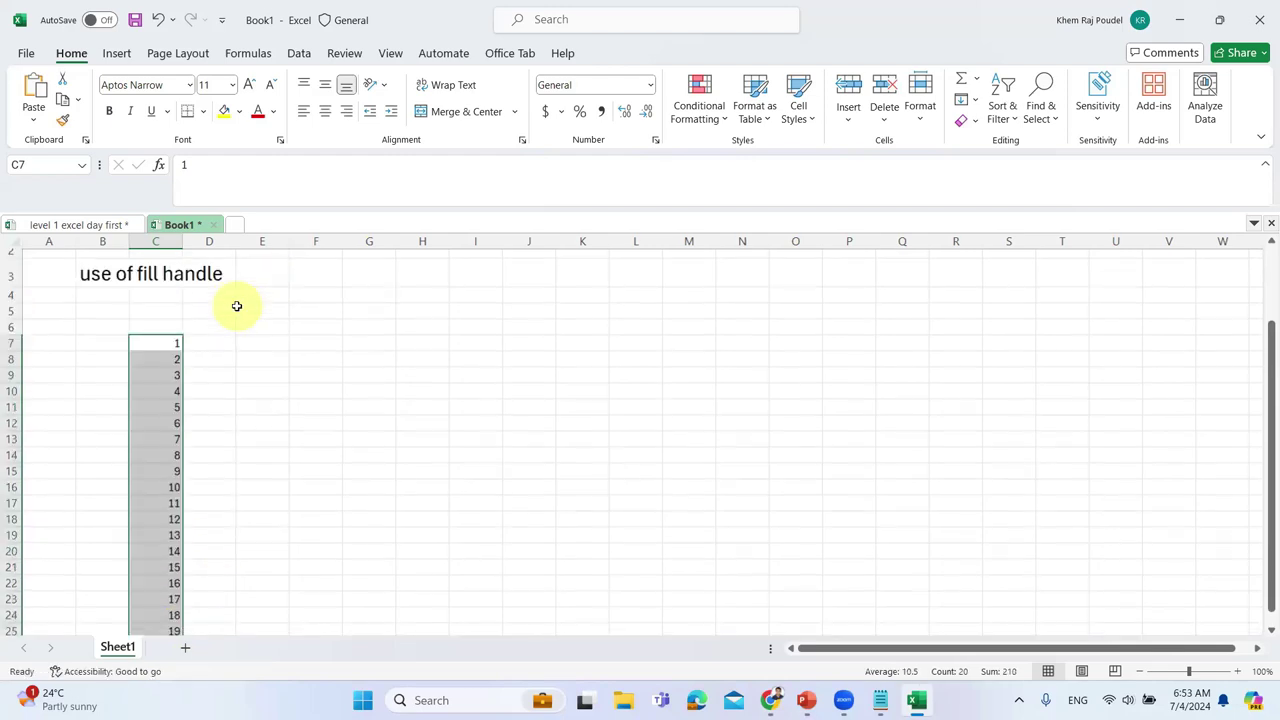
left_click(161, 335)
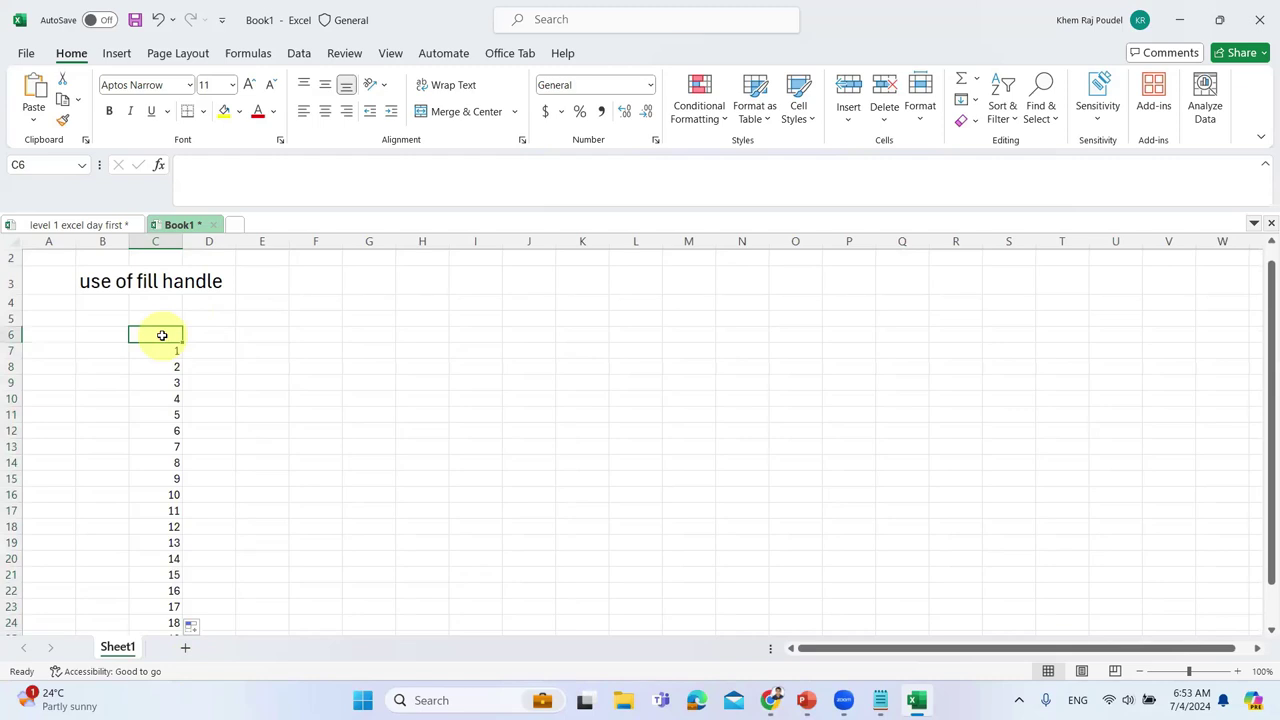
type("Number")
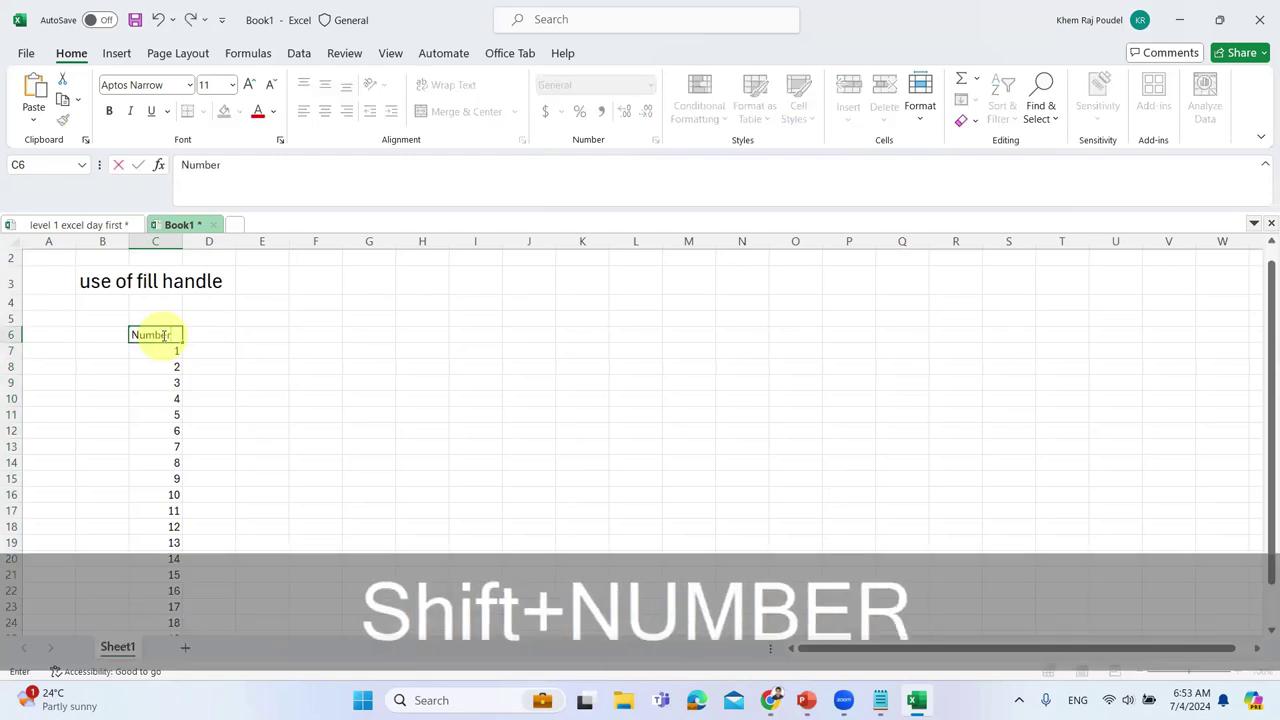
left_click(243, 356)
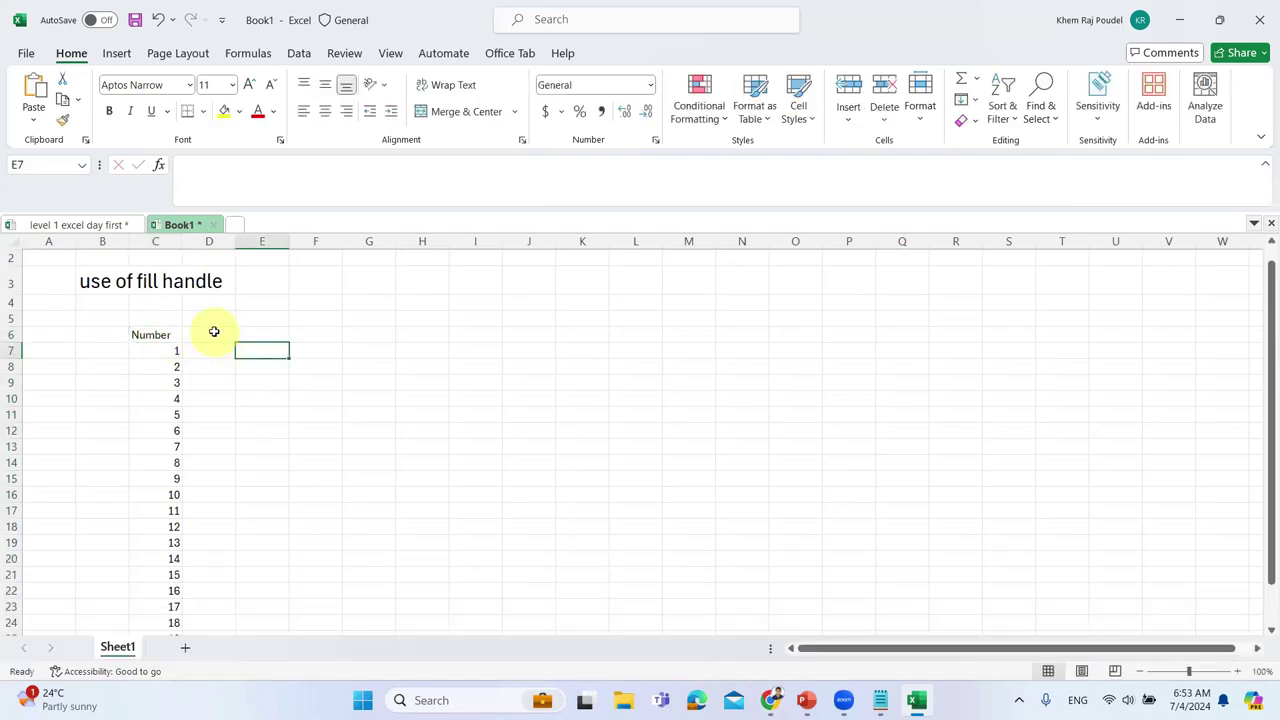
left_click(214, 332)
type("numbe")
key("BackSpace")
key("BackSpace")
key("BackSpace")
key("BackSpace")
key("BackSpace")
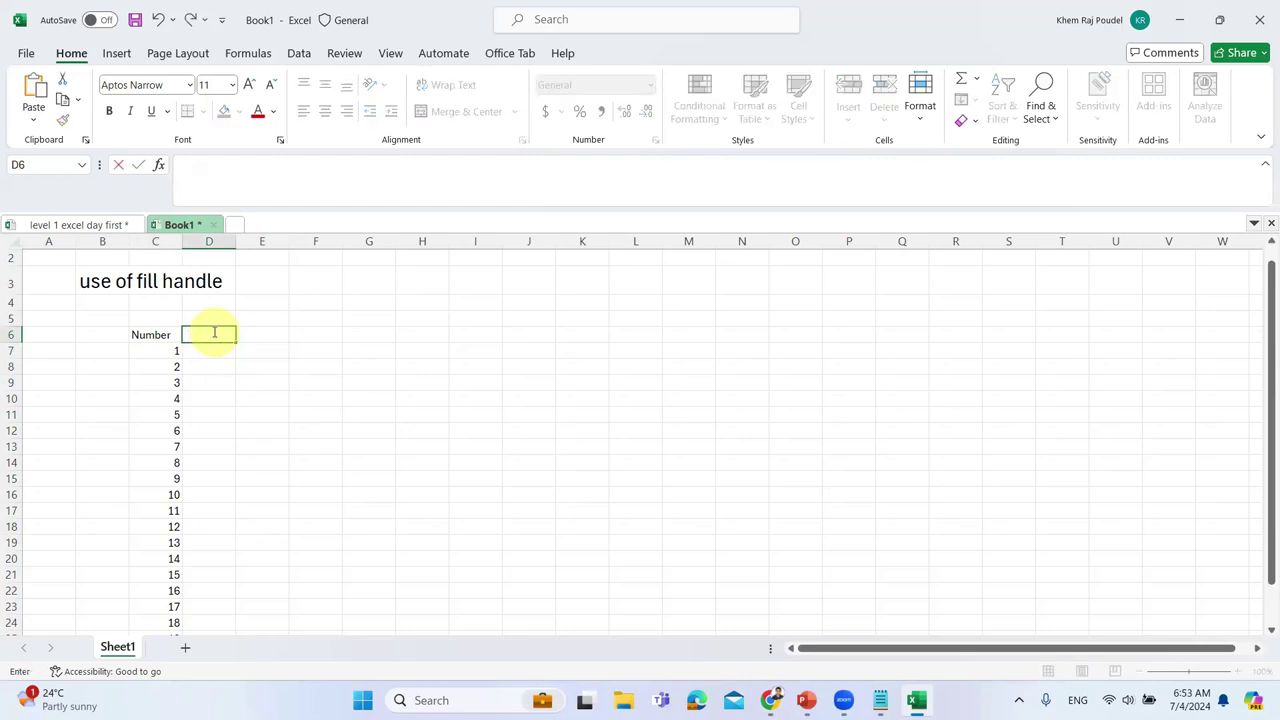
type("Number2")
Enter 1 in D7, copy it down to D23 using the fill handle, and clear the filled range
left_click(213, 353)
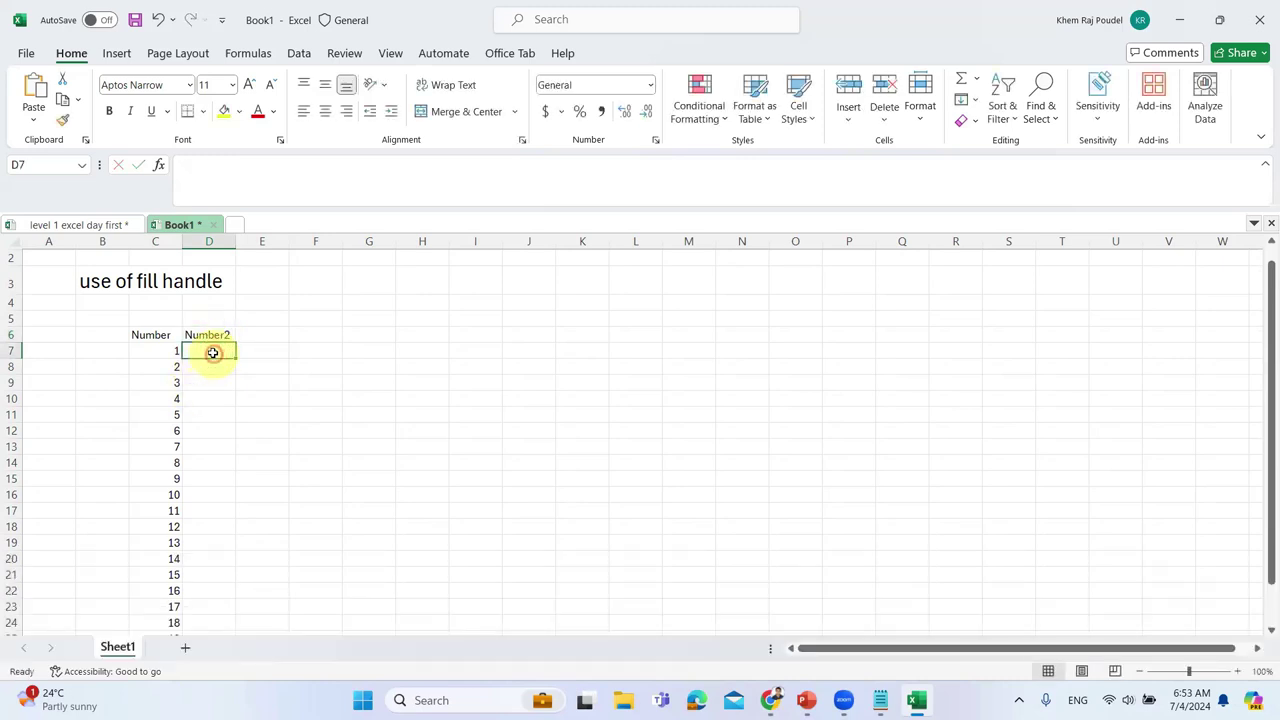
type("1")
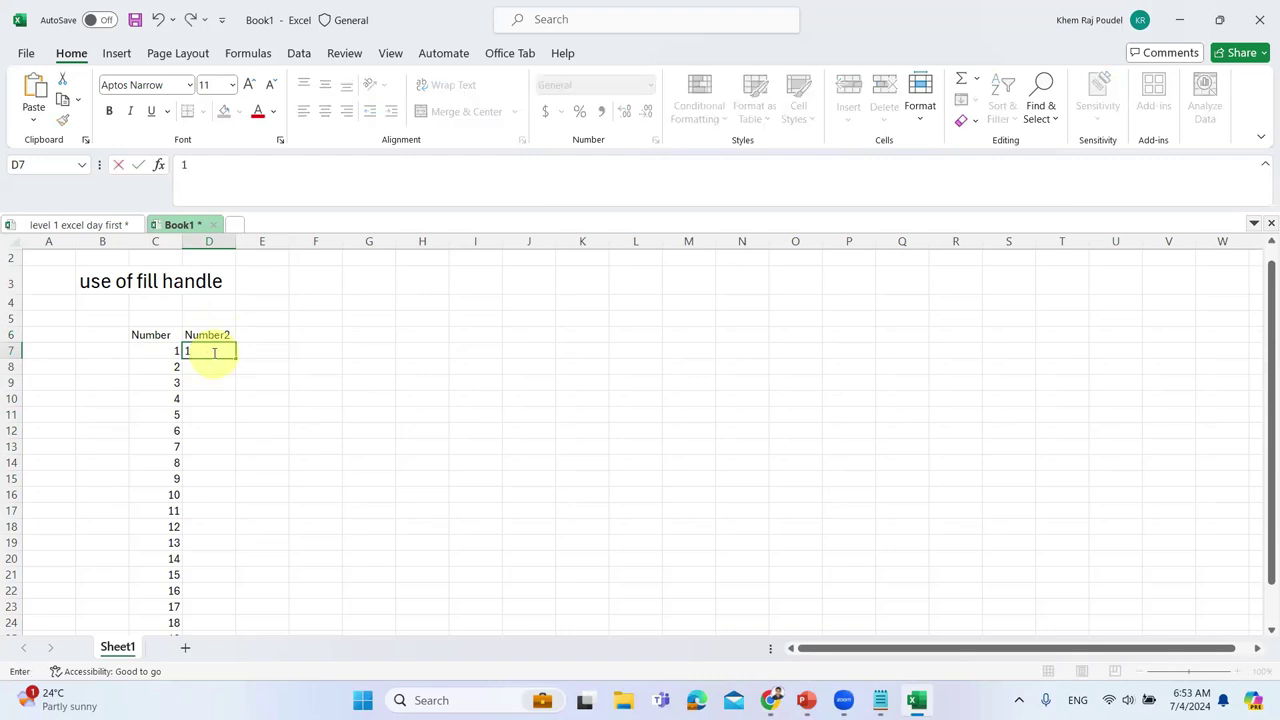
left_click(241, 431)
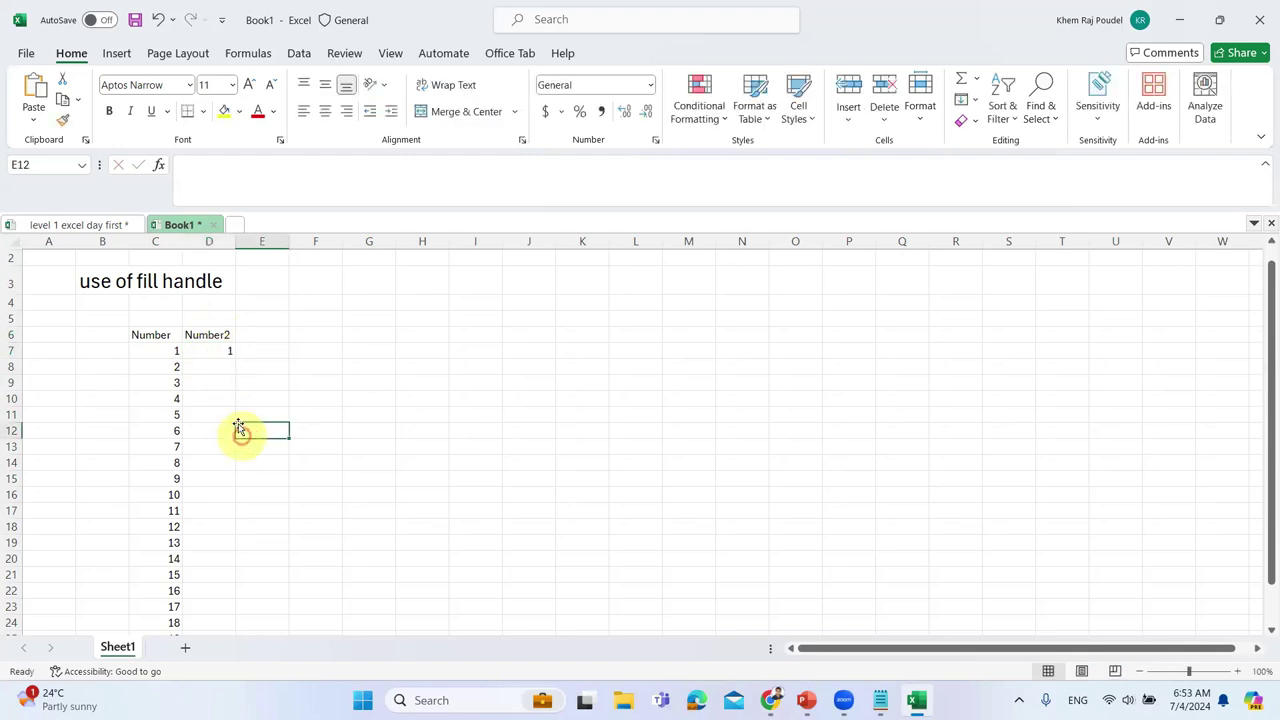
left_click(224, 345)
left_click_drag(236, 359, 245, 624)
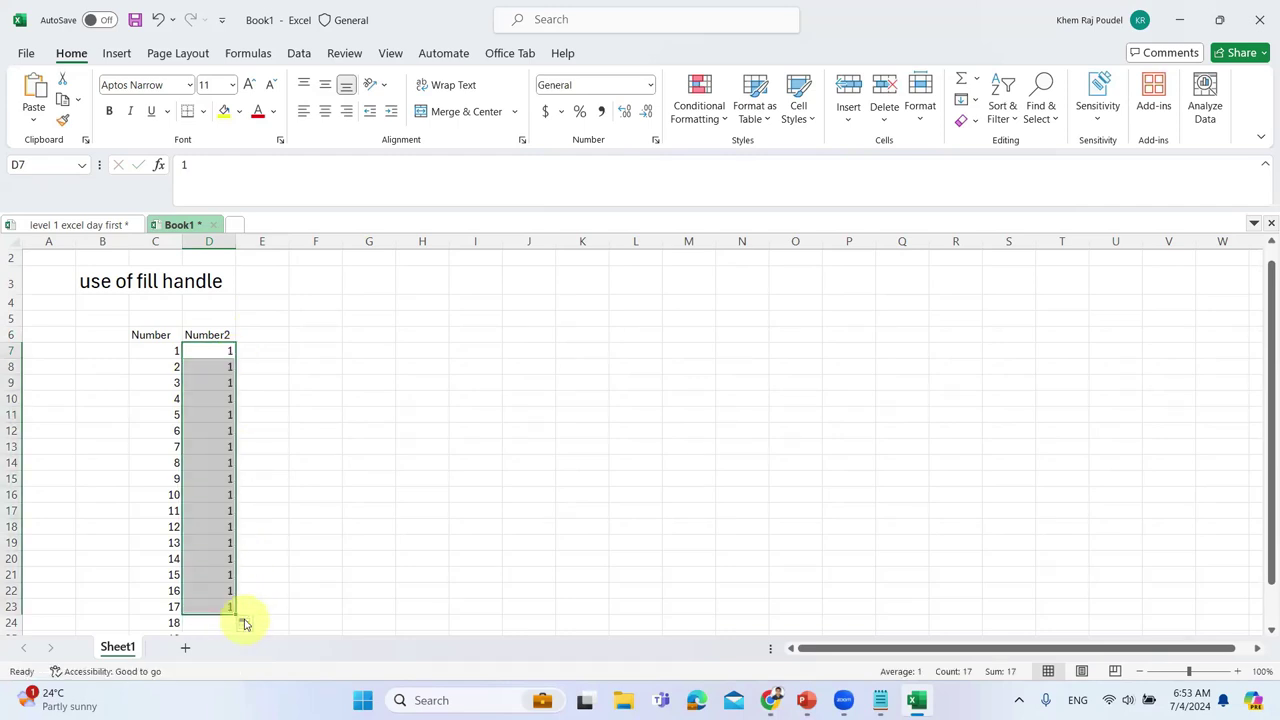
key("Delete")
Enter 25 in D7, copy it down to D23 using the fill handle, and clear the filled range
left_click(211, 345)
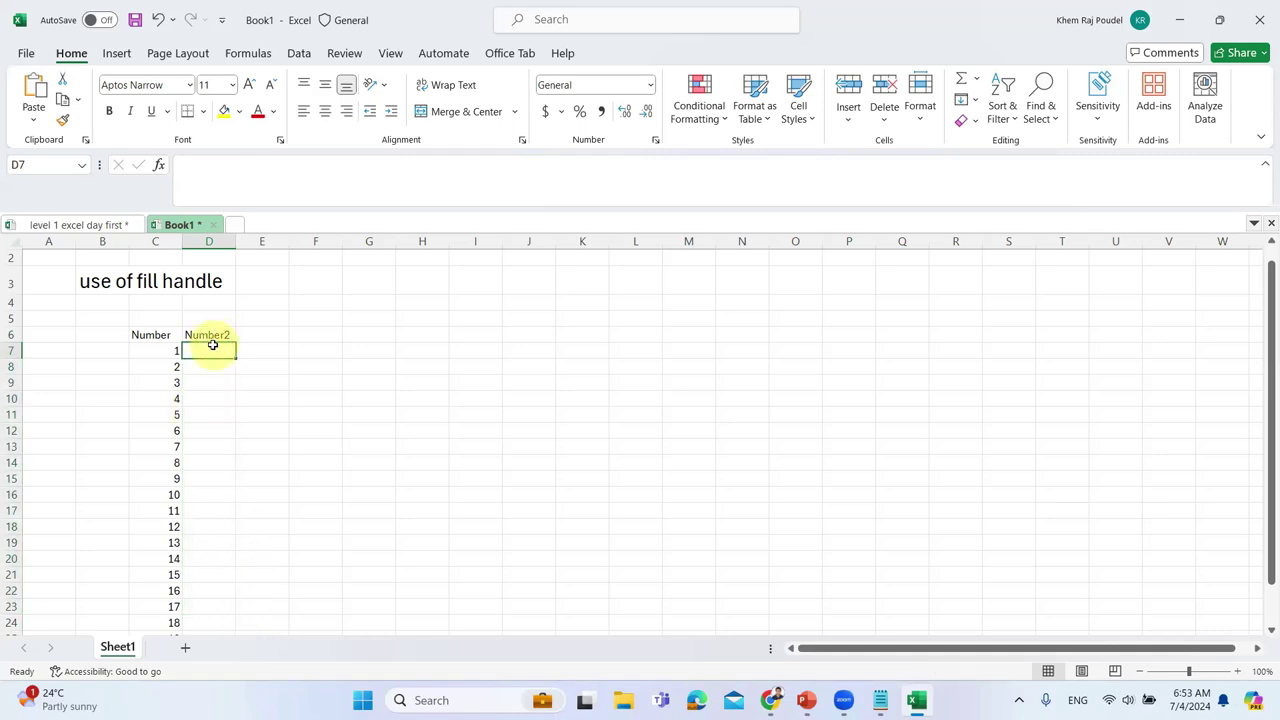
type("25")
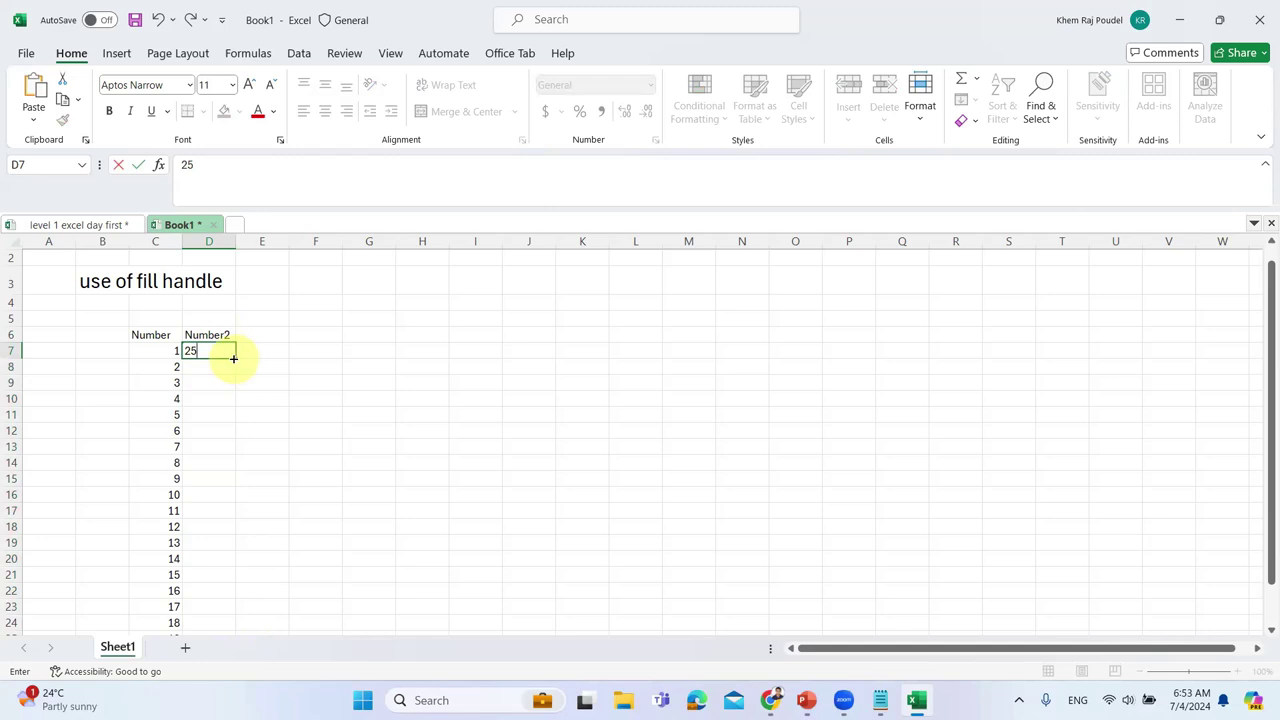
left_click_drag(236, 358, 218, 611)
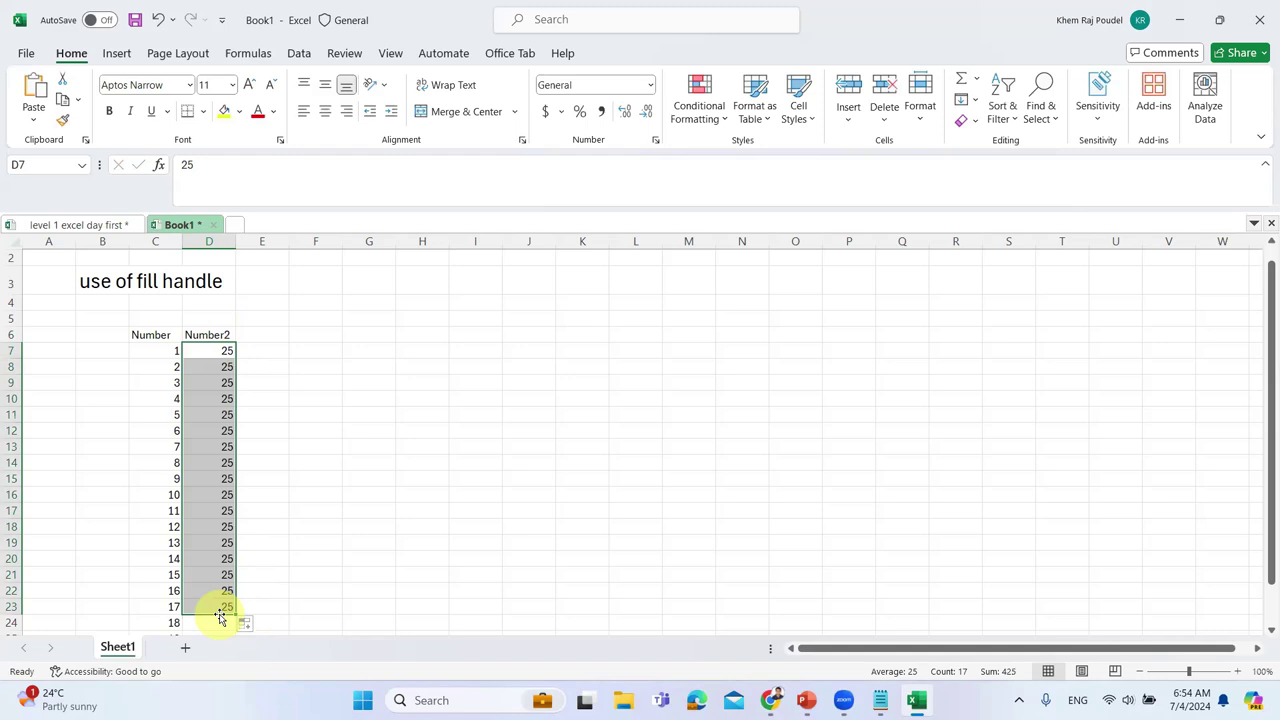
key("Delete")
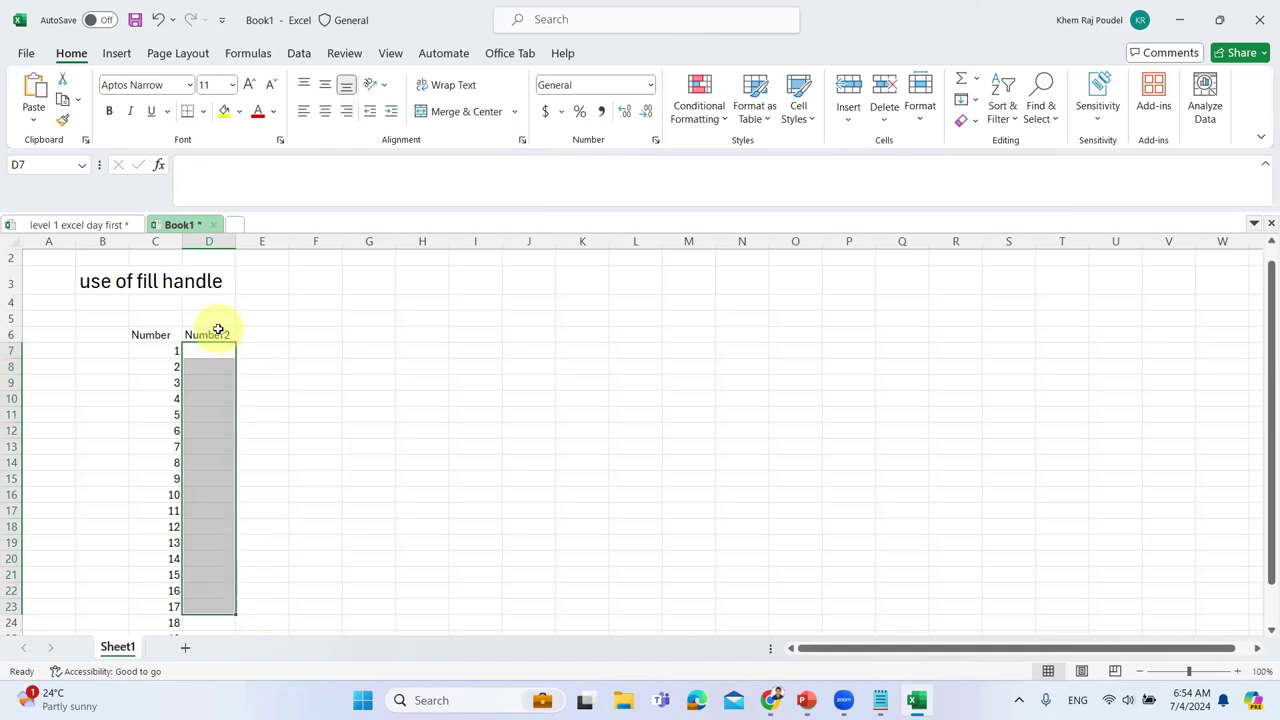
Enter 1 in cell D7 and 2 in cell D8 under the Number2 heading
left_click(214, 345)
type("1")
key("Return")
type("2")
left_click(214, 345)
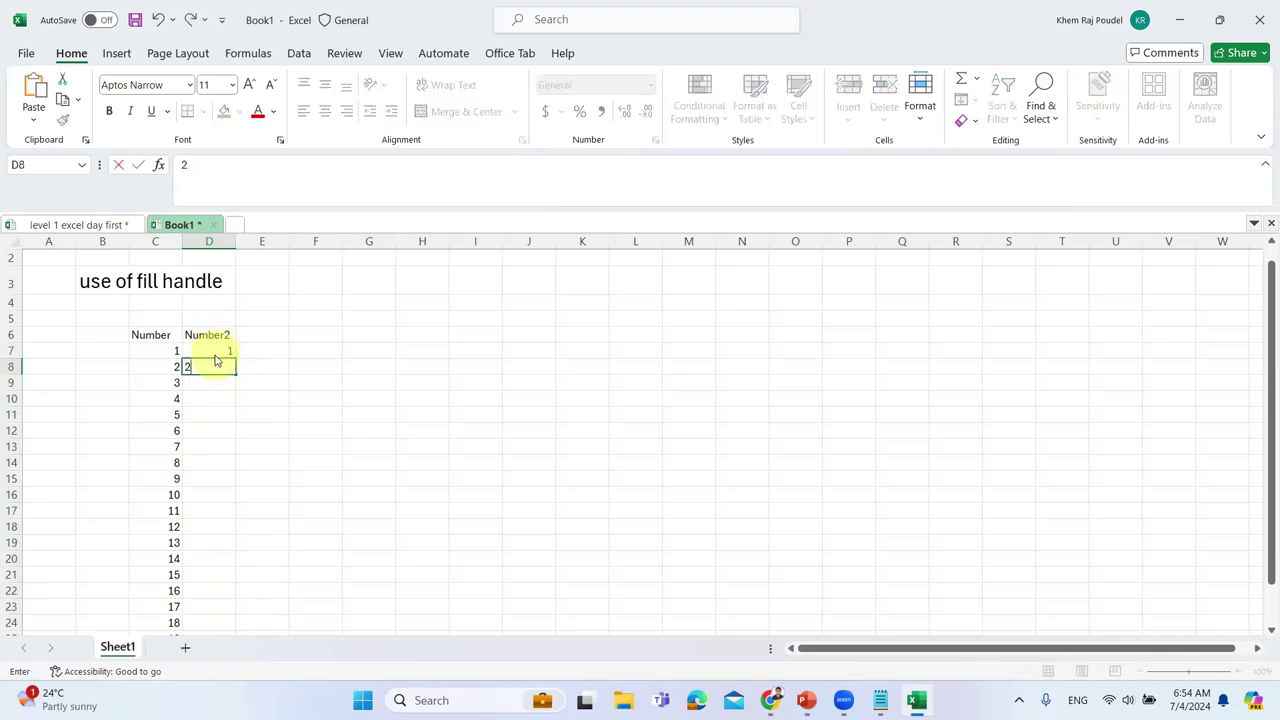
left_click_drag(214, 357, 216, 359)
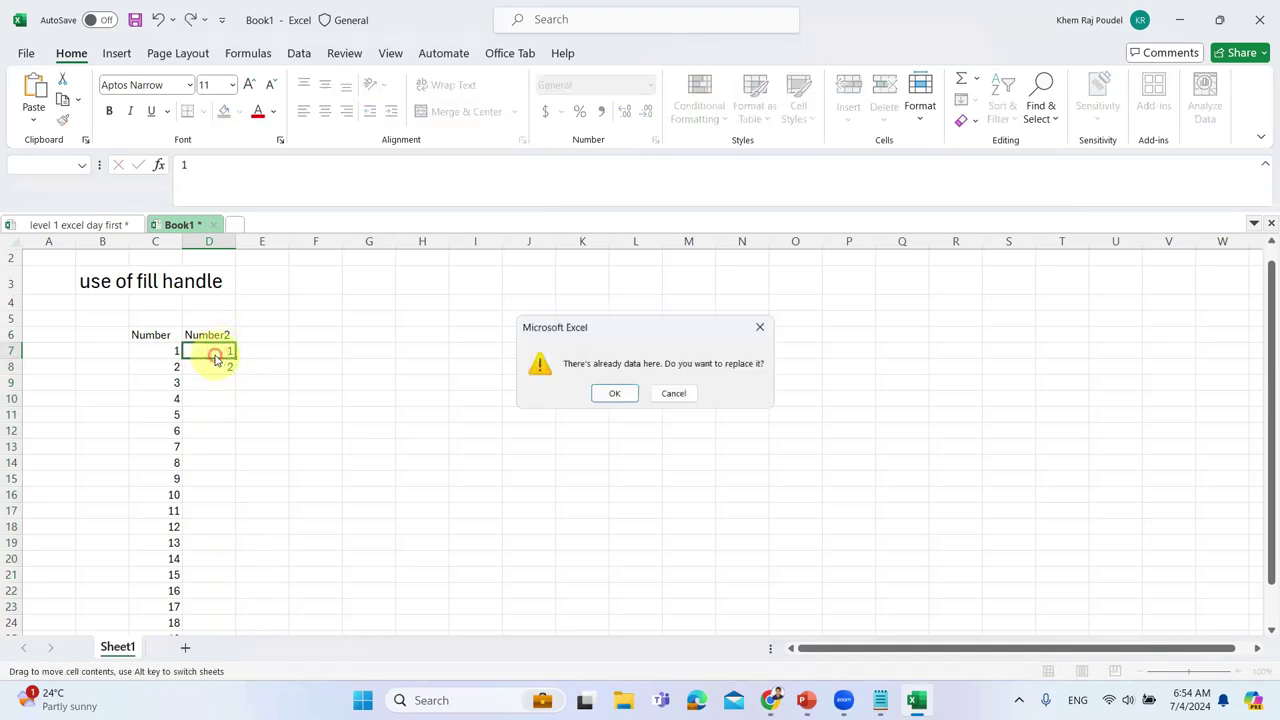
left_click(606, 393)
left_click(215, 350)
key("ctrl+z")
Re-enter 2 in cell D8 and select the first Number2 value in D7
type("2")
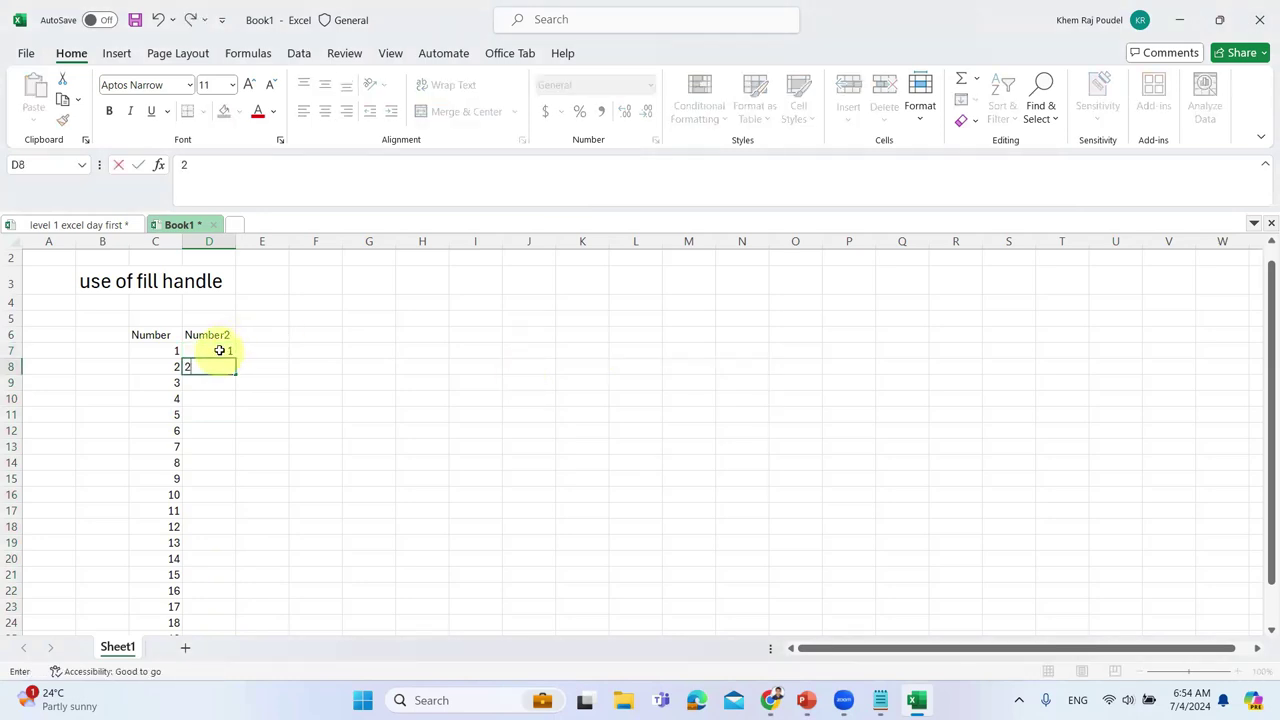
key("Return")
left_click(219, 350)
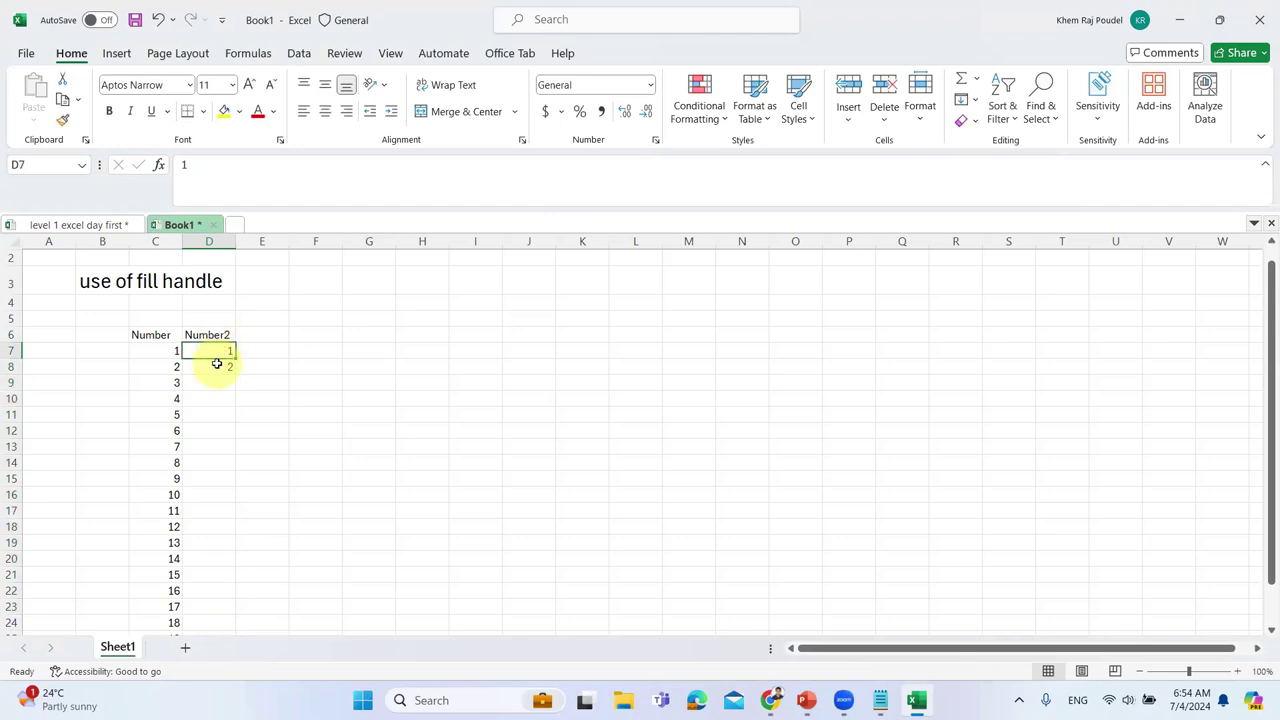
Extend the 1, 2 pattern in D7:D8 down to D19 with the fill handle and clear the filled range
left_click(216, 365, "shift")
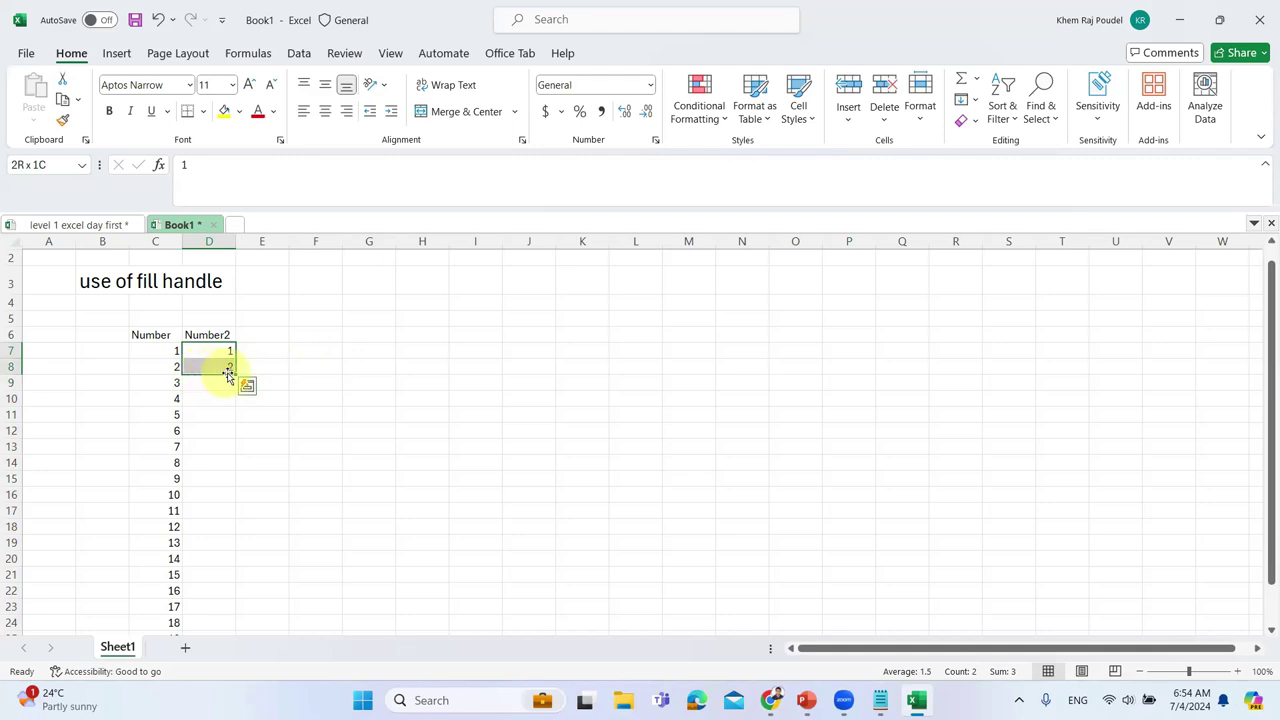
left_click_drag(235, 374, 257, 546)
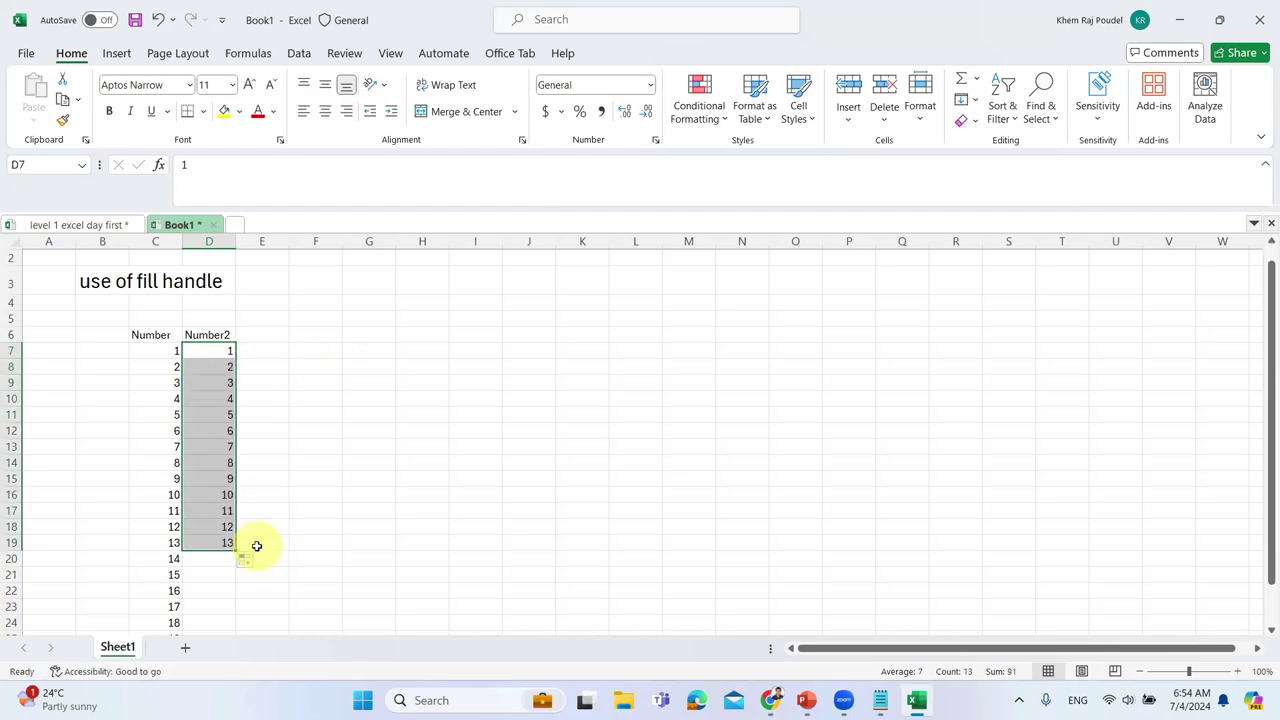
key("Delete")
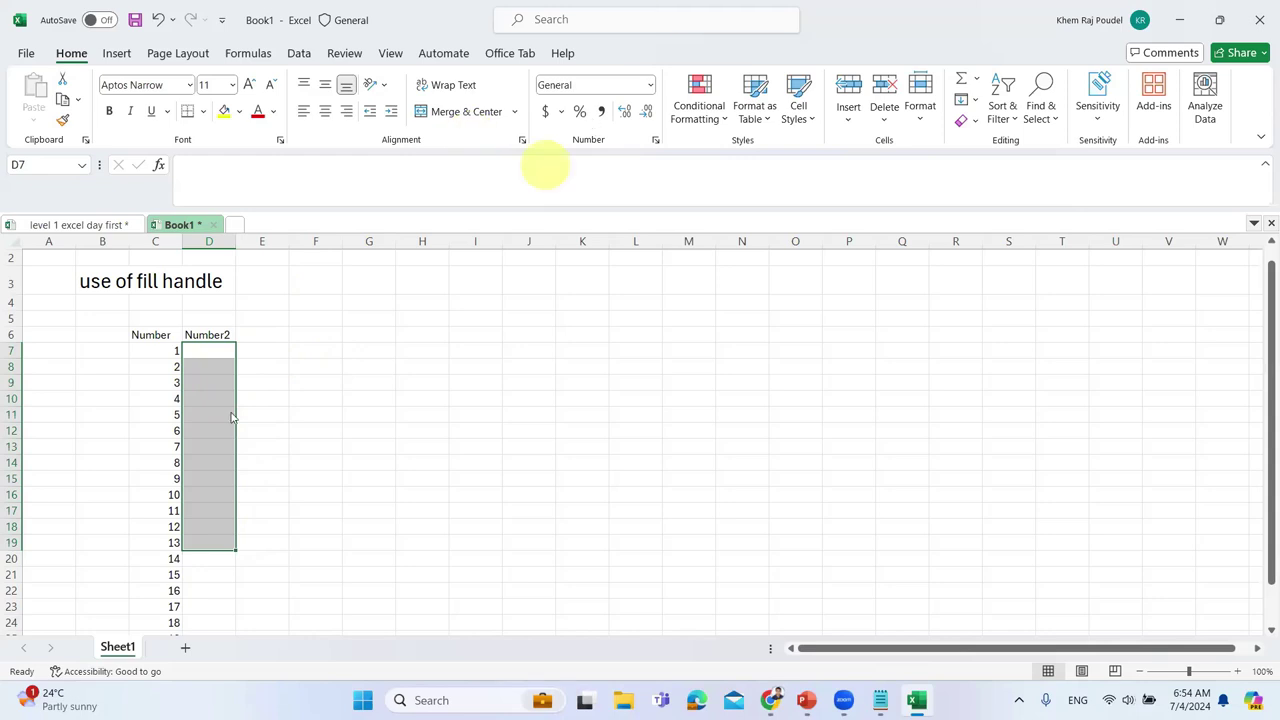
left_click(215, 347)
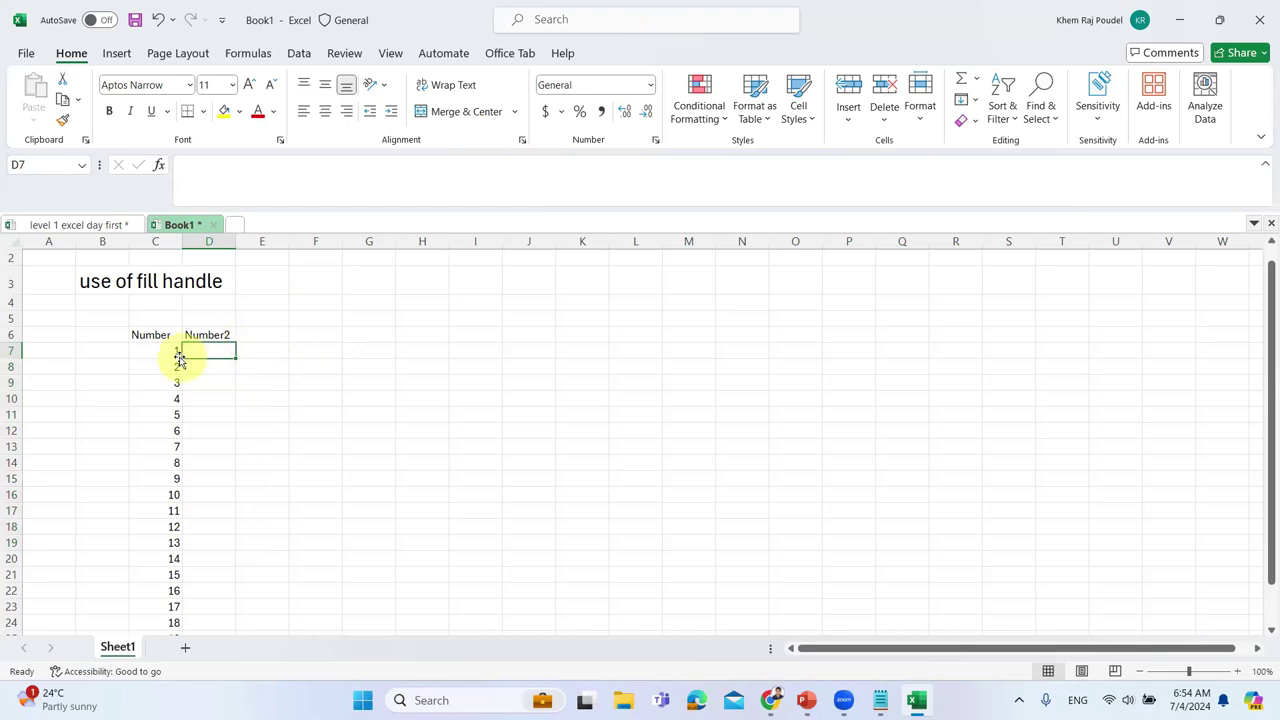
Clear the number series under the Number heading, from C7 to C26
left_click(172, 350)
scroll(219, 506, "down", 3)
scroll(219, 506, "down", 2)
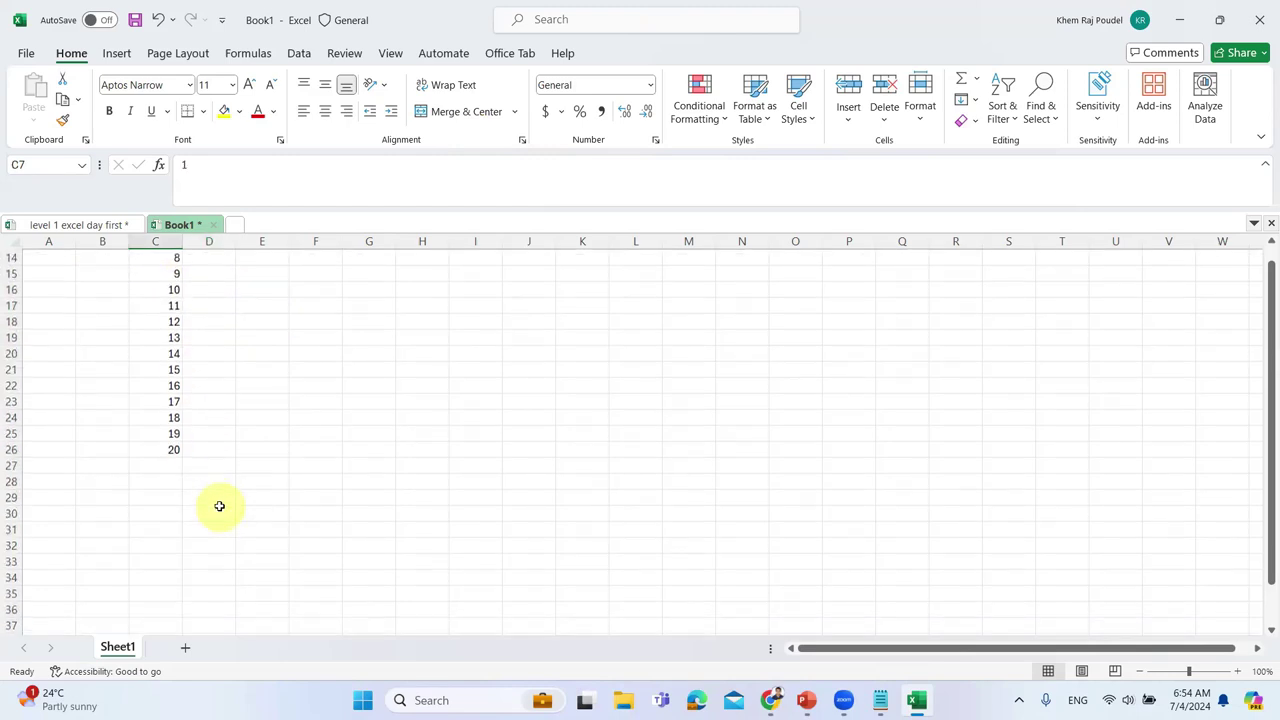
left_click(171, 452, "shift")
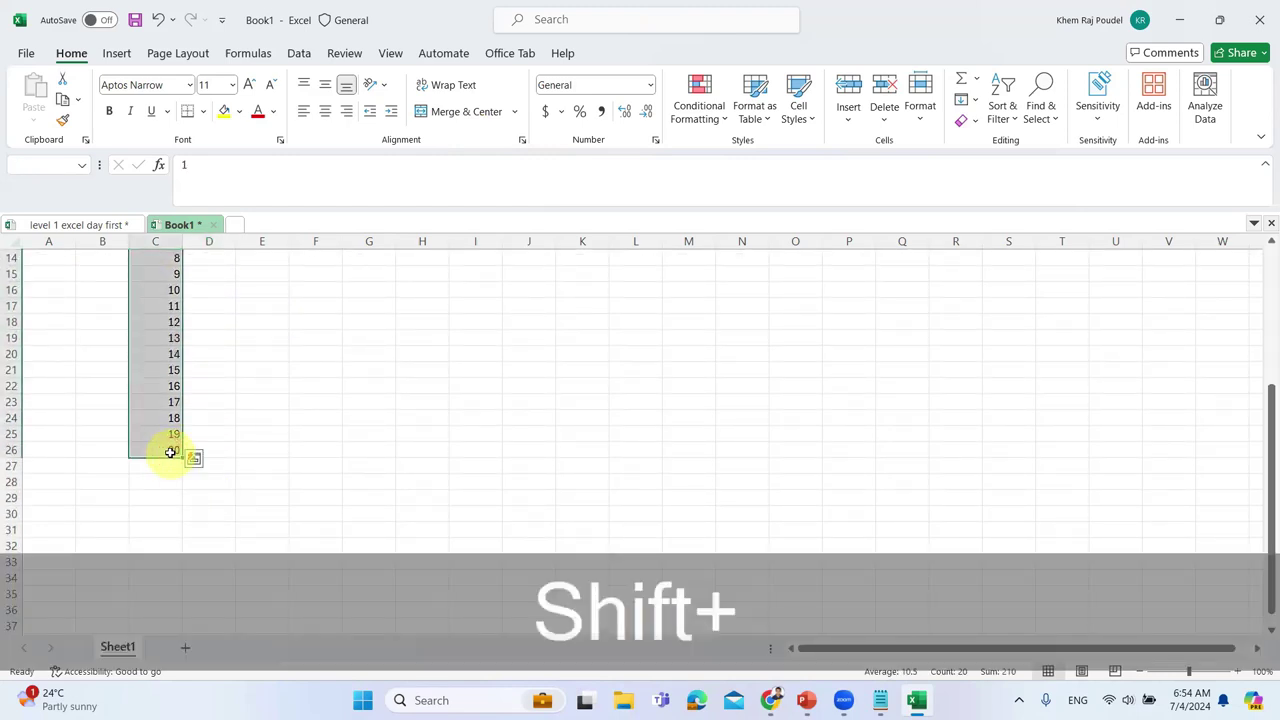
key("shift+Delete")
Enter 1 in C7 and 2 in C8 under the Number heading
left_click(152, 364)
type("1")
key("Return")
type("2")
key("Return")
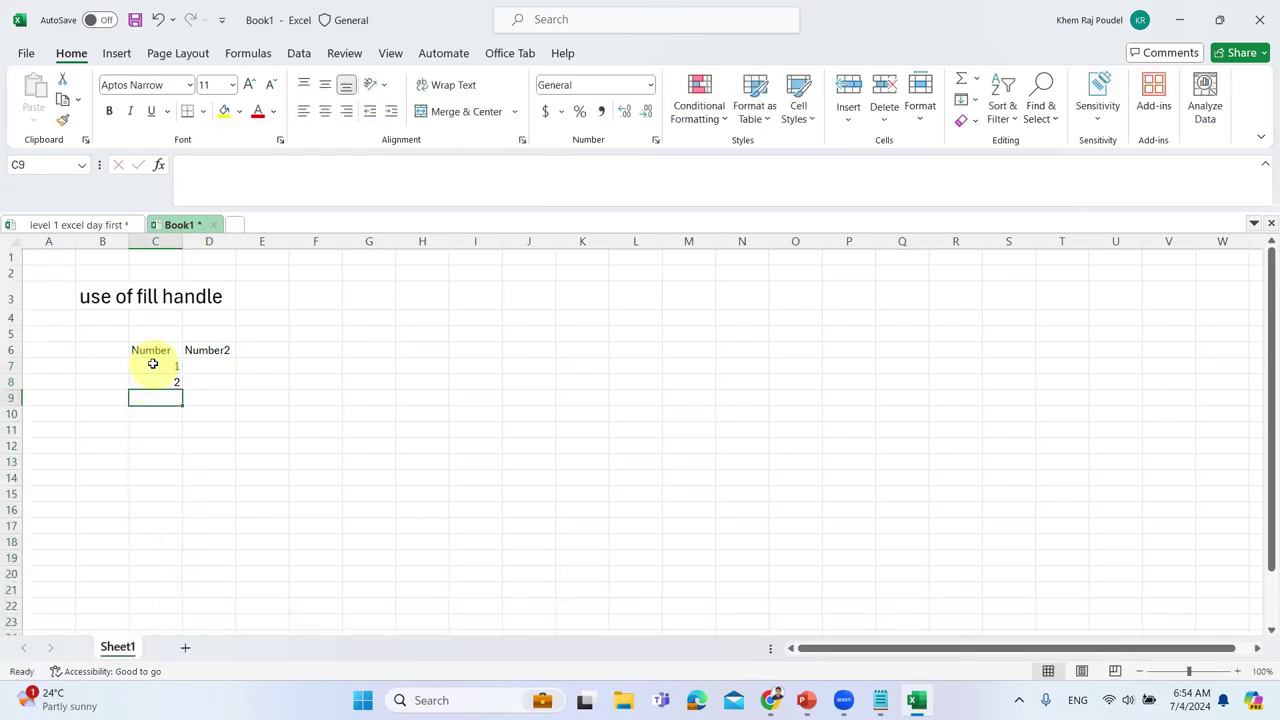
Magnify the worksheet to 170% and select the two starting values in C7:C8
left_click(152, 364)
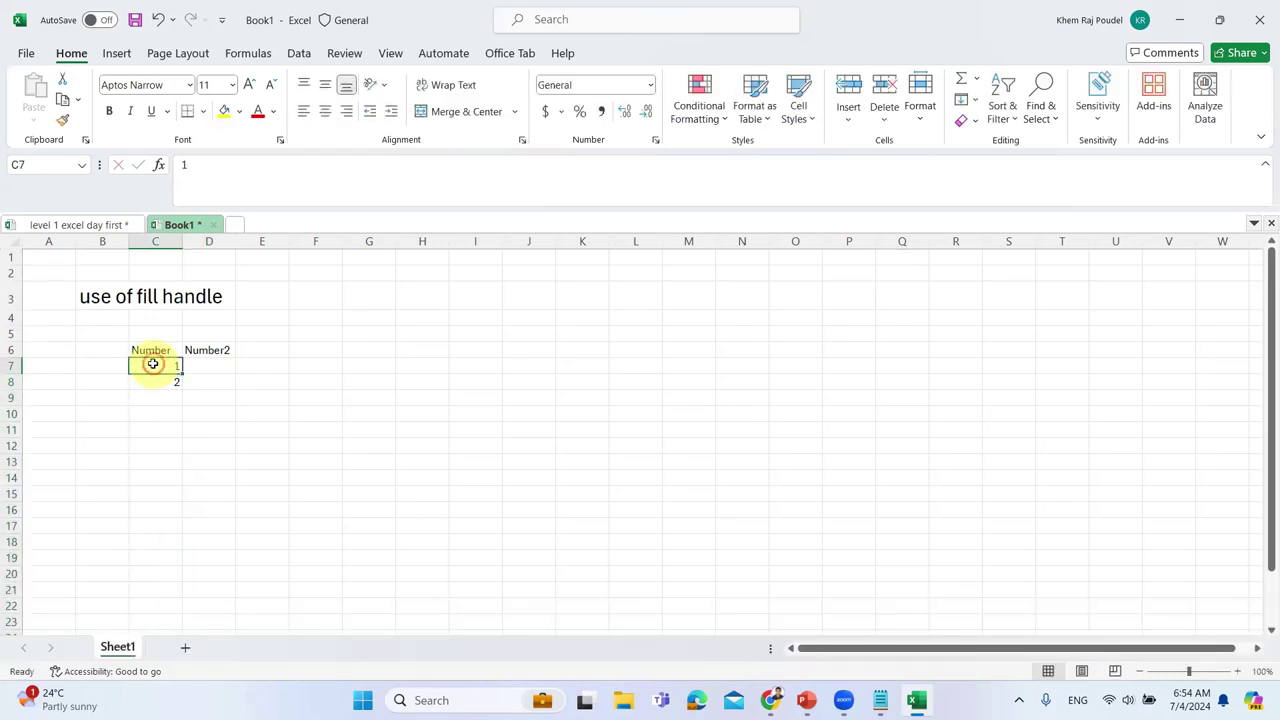
left_click(1237, 671)
left_click(1237, 671)
left_click(1237, 671)
left_click(1237, 671)
left_click(1237, 671)
left_click(1237, 671)
left_click(1237, 671)
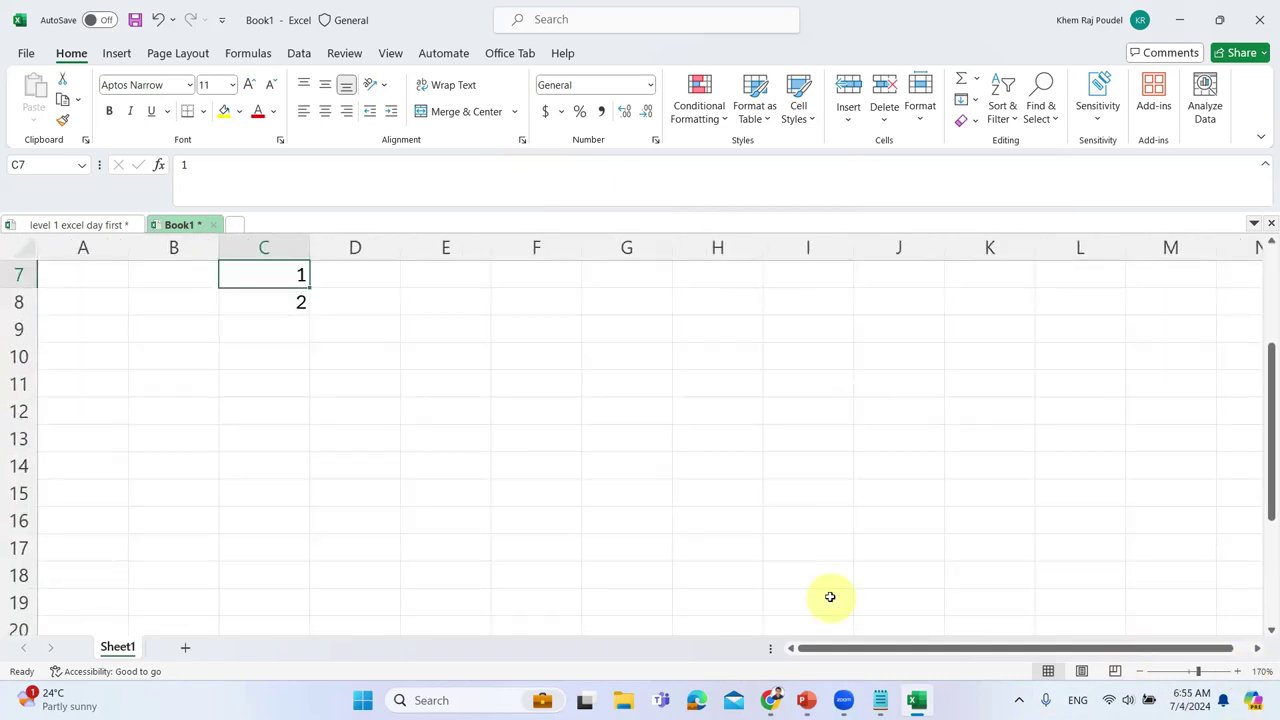
scroll(275, 483, "up", 2)
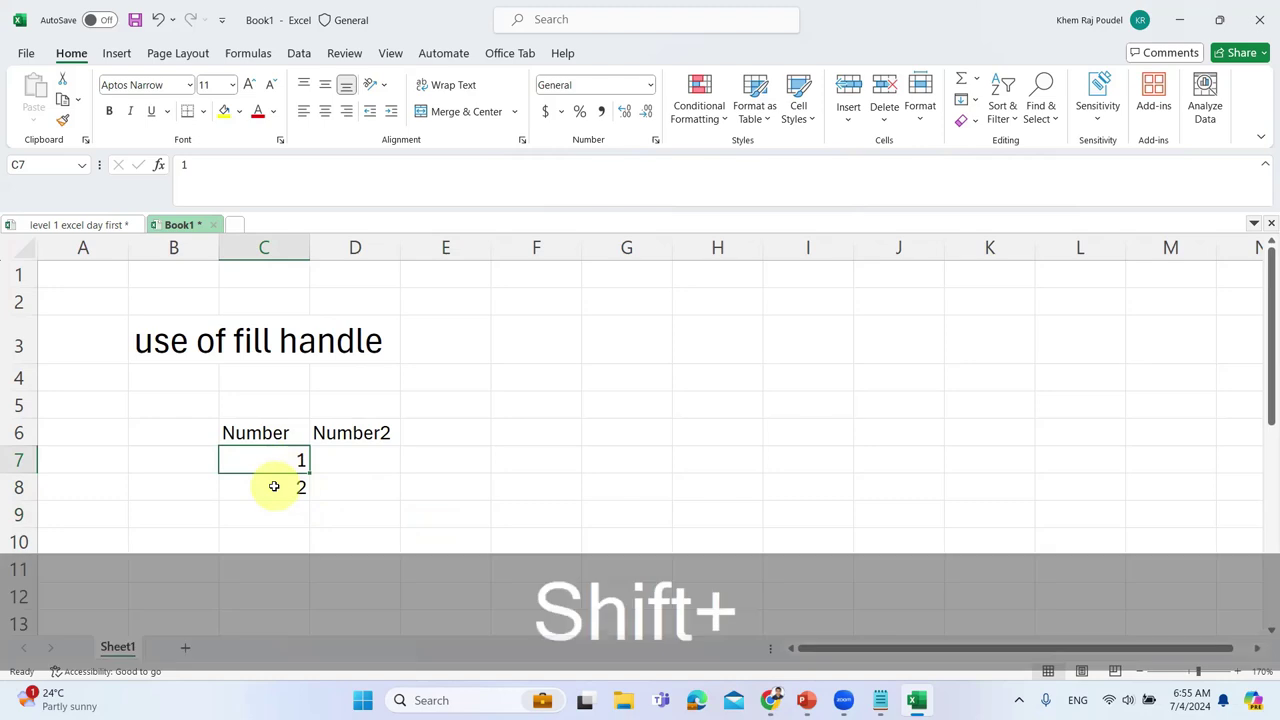
left_click(274, 486, "shift")
left_click(277, 465)
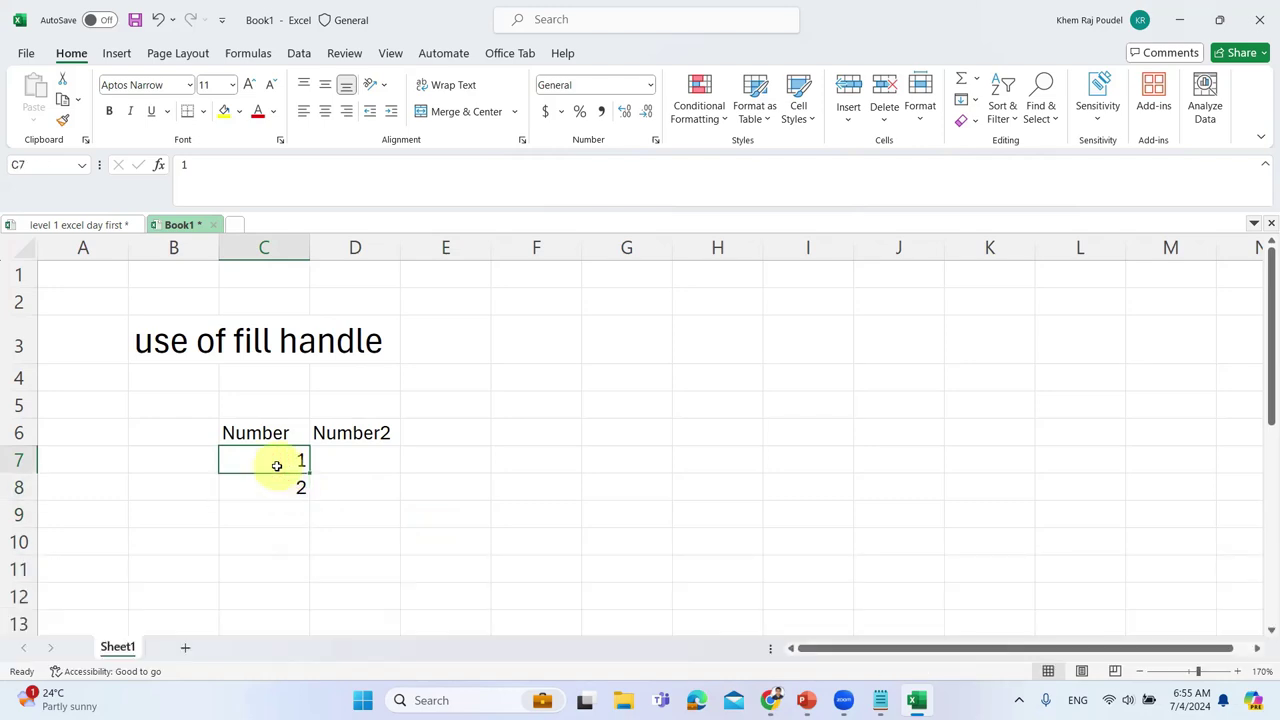
left_click(271, 487, "shift")
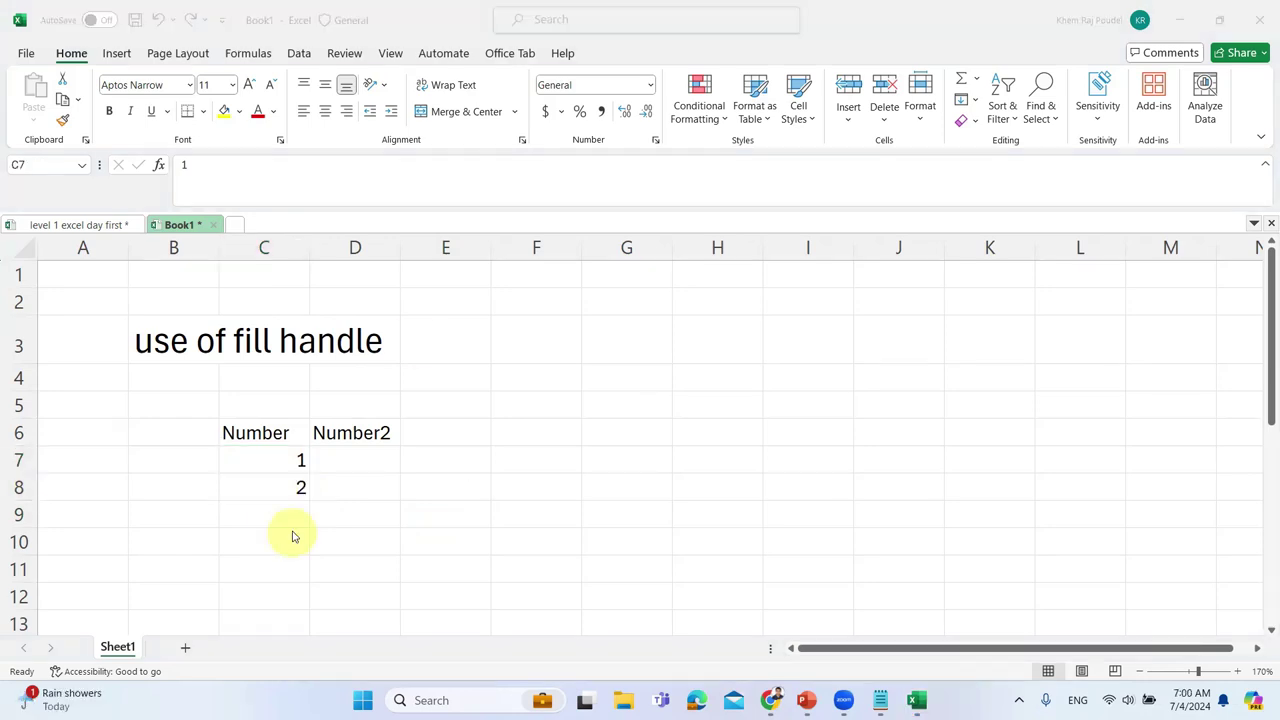
Set C8 to 3 and extend the 1, 3 pattern from C7:C8 down to C19 with the fill handle
left_click(271, 459)
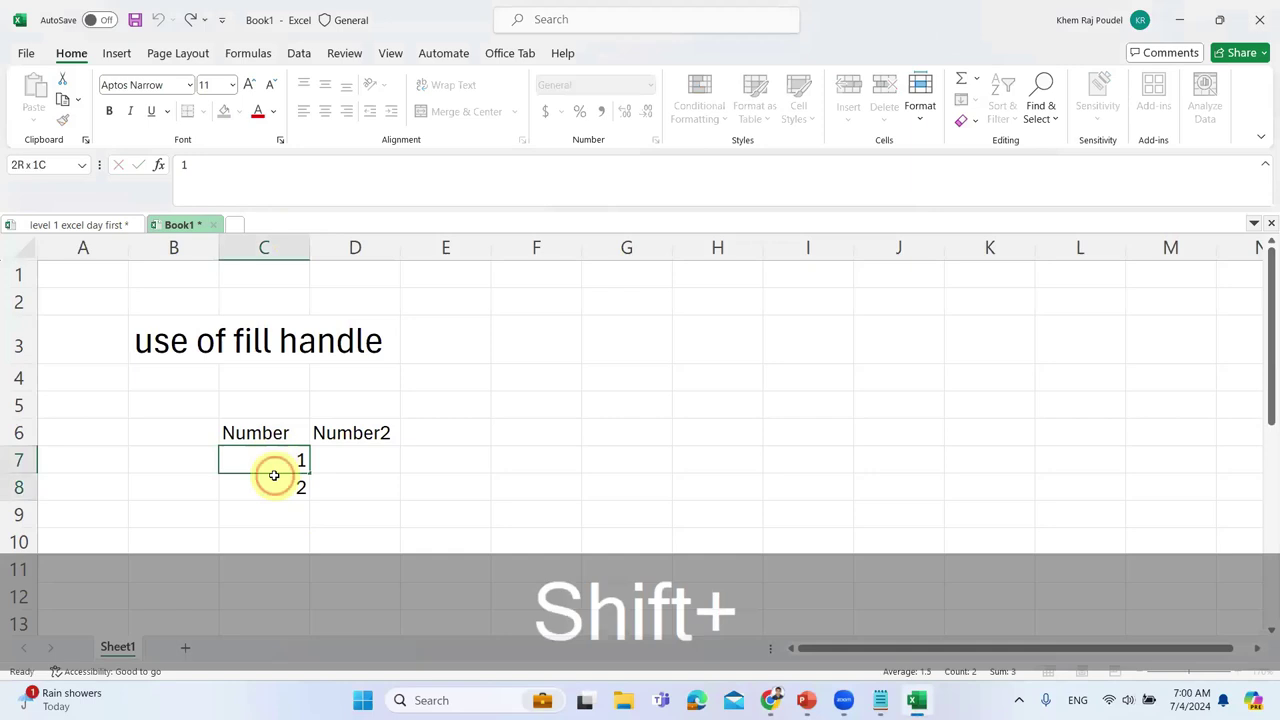
left_click(274, 478, "shift")
left_click(274, 476)
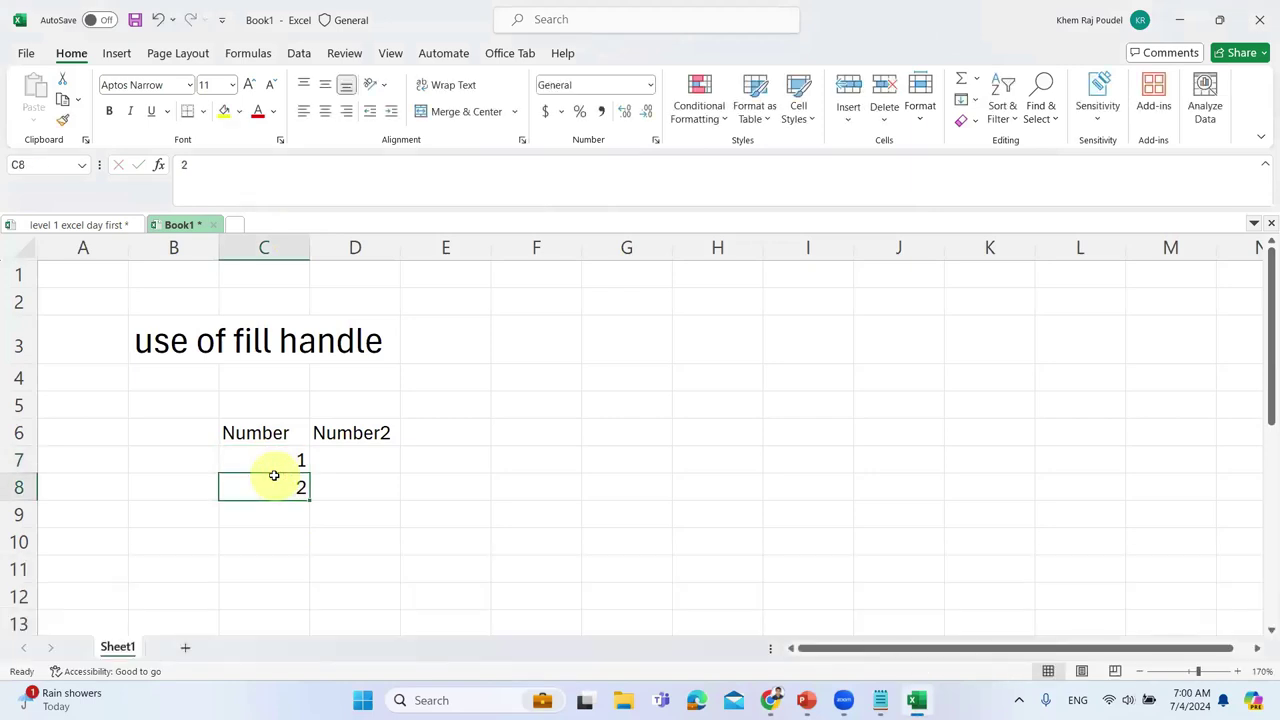
type("3")
left_click(280, 455)
left_click(299, 490, "shift")
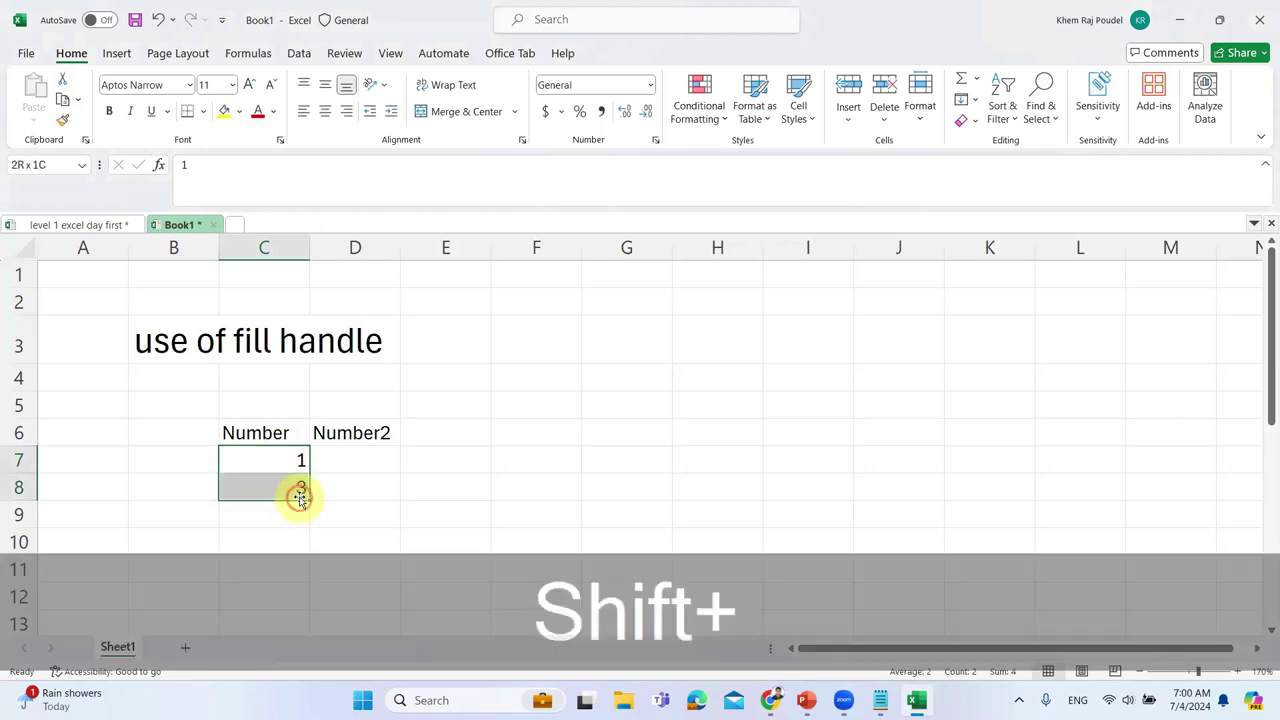
left_click_drag(307, 497, 310, 556)
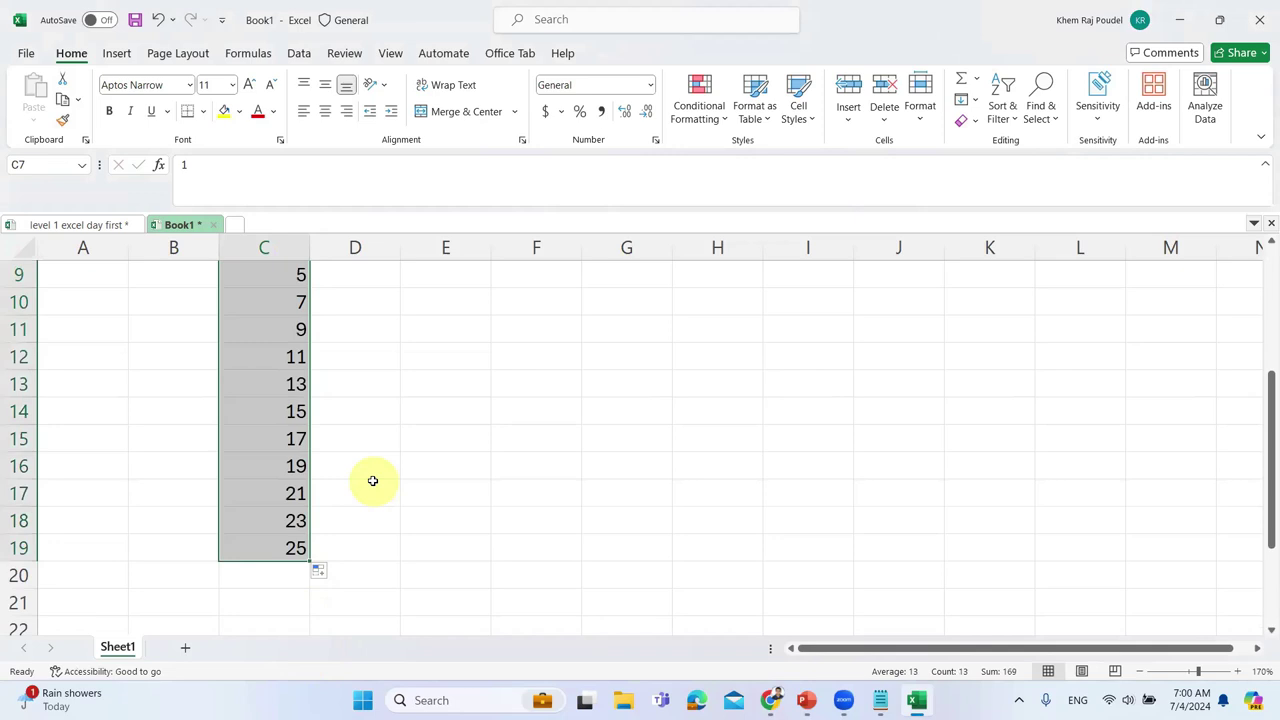
scroll(372, 484, "up", 2)
scroll(372, 481, "down", 1)
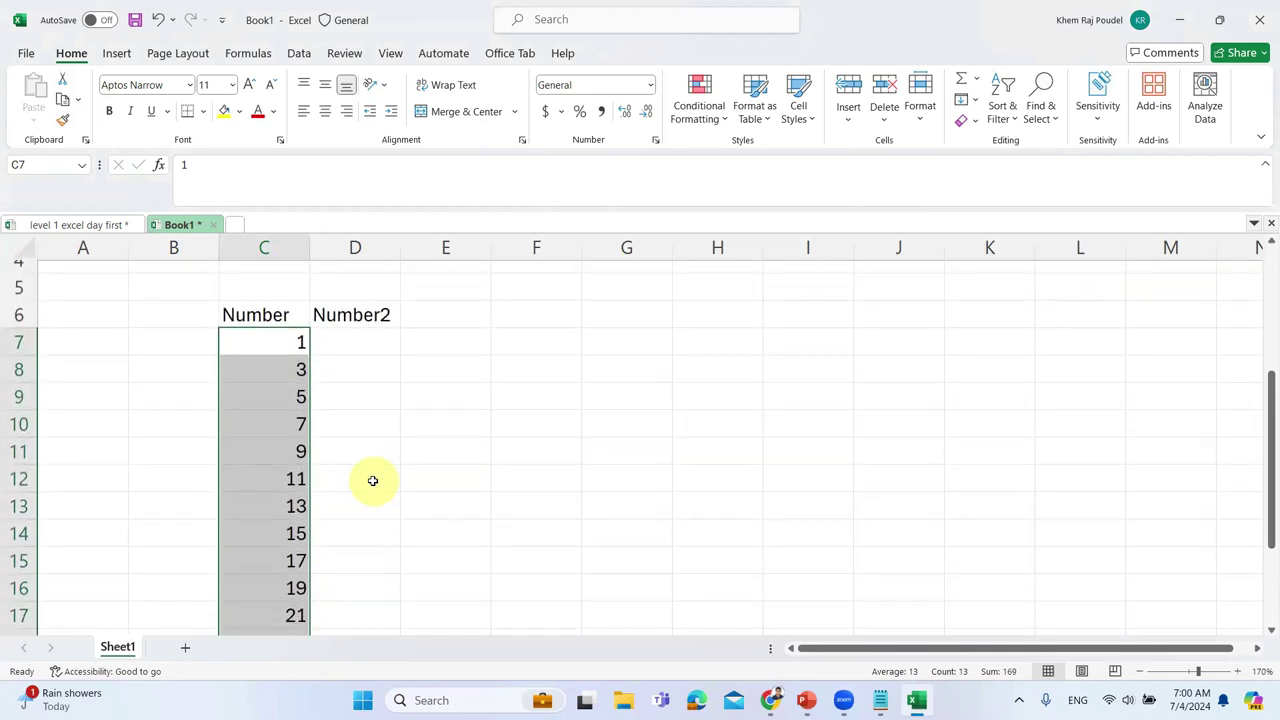
Set C8 to 10 and extend the 1, 10 pattern from C7:C8 down to C15 with the fill handle
left_click(283, 370)
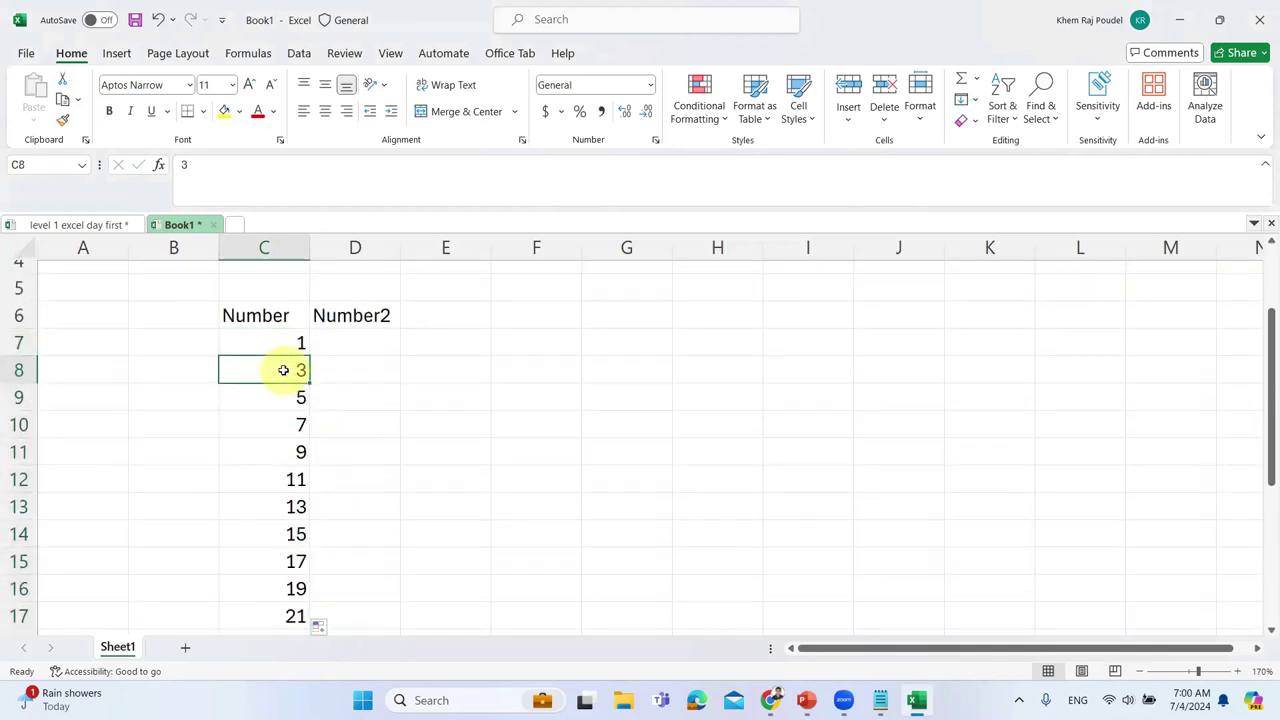
type("10")
left_click(287, 342)
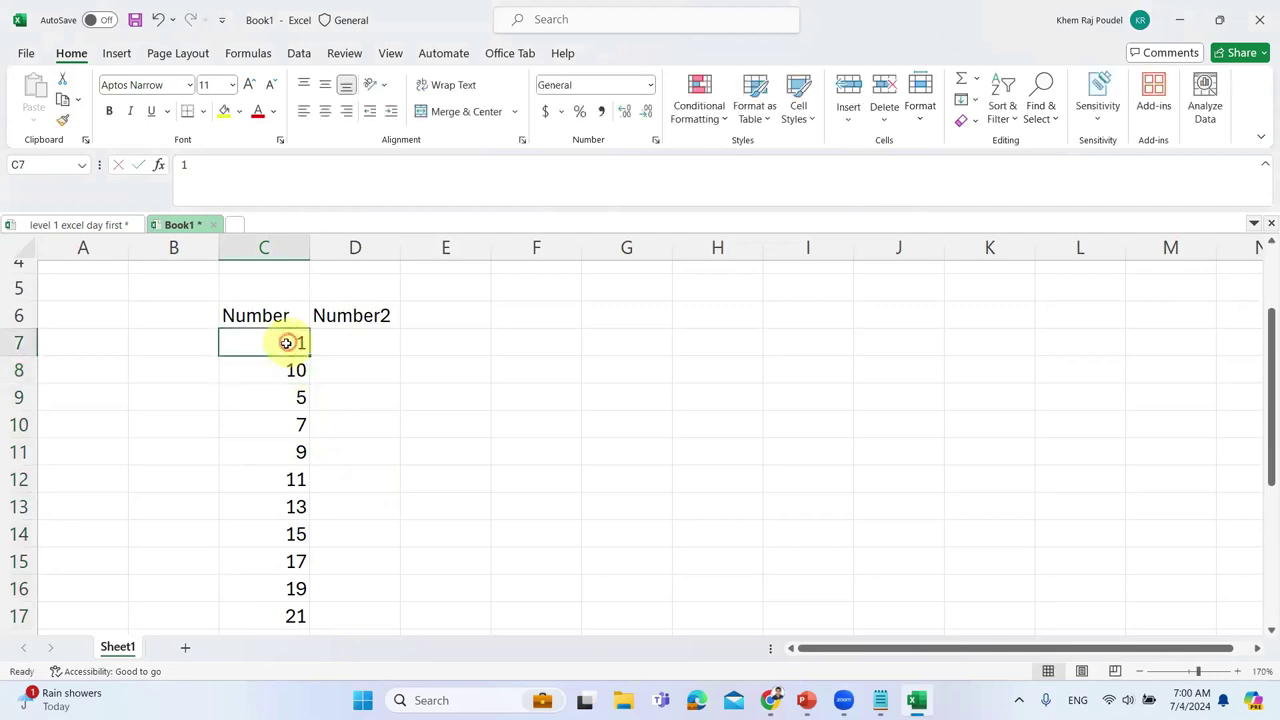
left_click(289, 369, "shift")
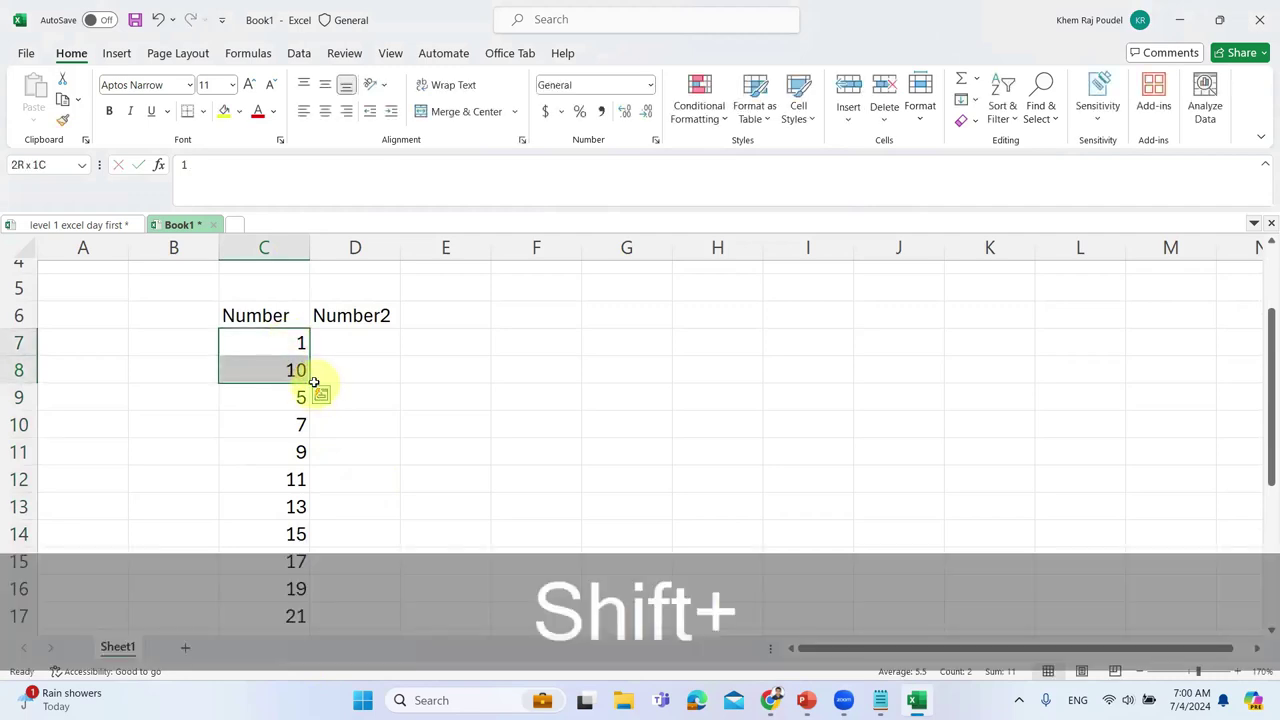
left_click_drag(312, 384, 320, 572)
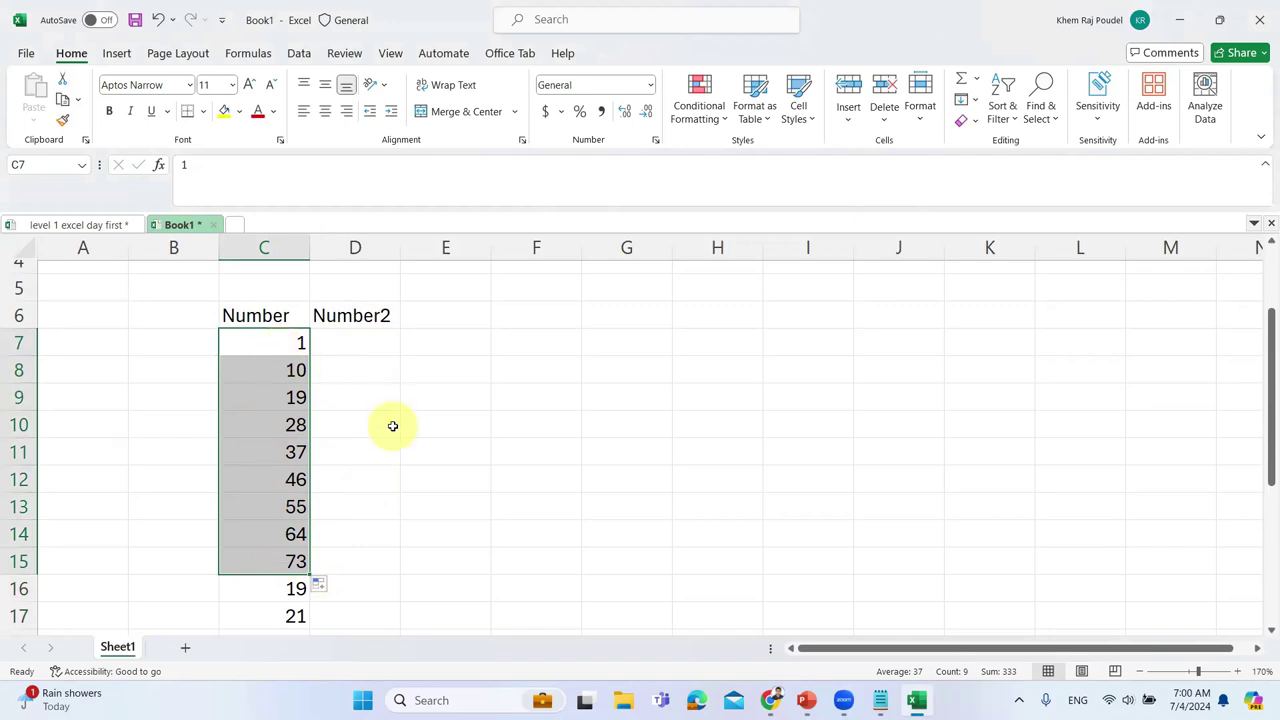
Clear all the values in the Number column from C7 to C19
scroll(391, 426, "down", 3)
left_click(285, 438, "shift")
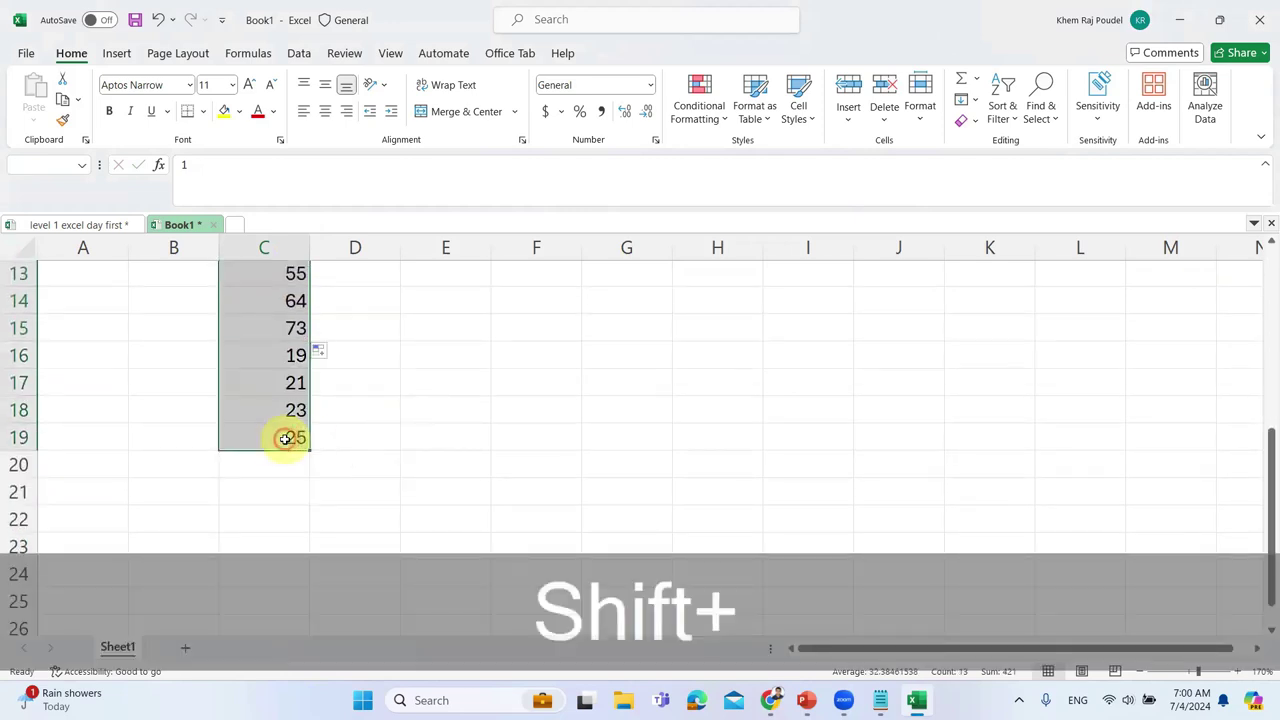
key("shift+Delete")
scroll(266, 449, "up", 4)
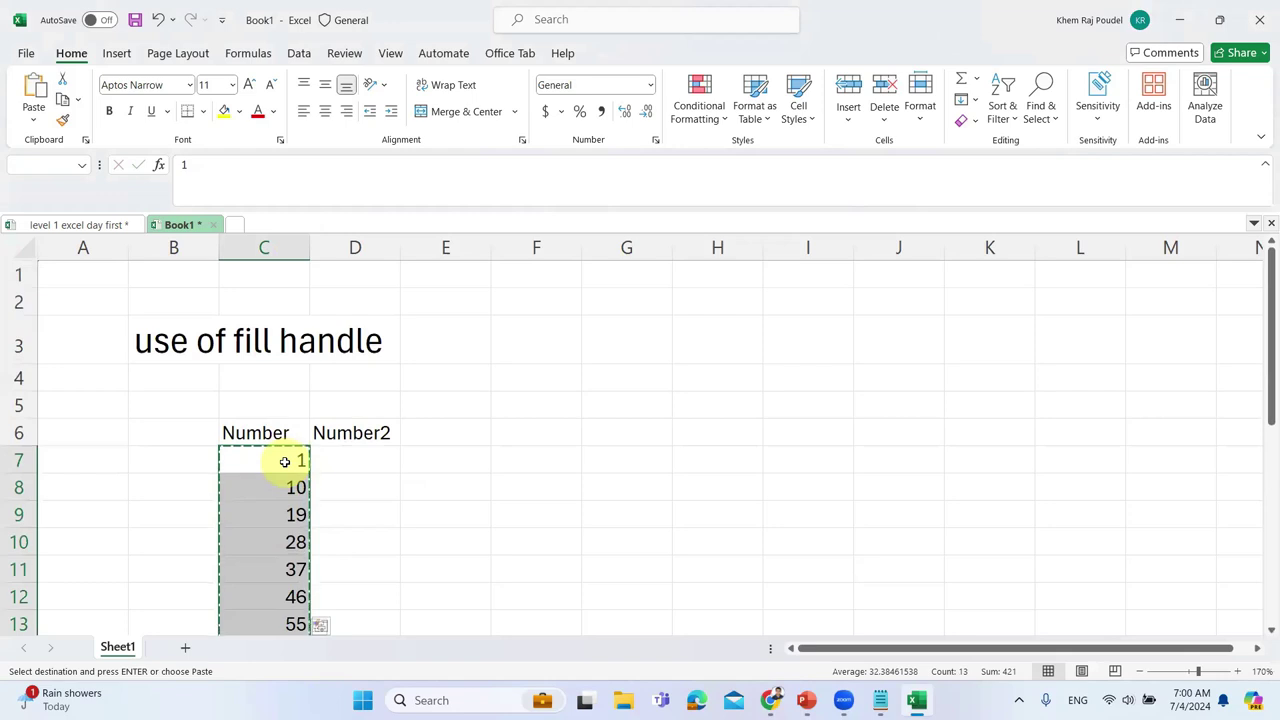
key("Delete")
left_click(285, 462)
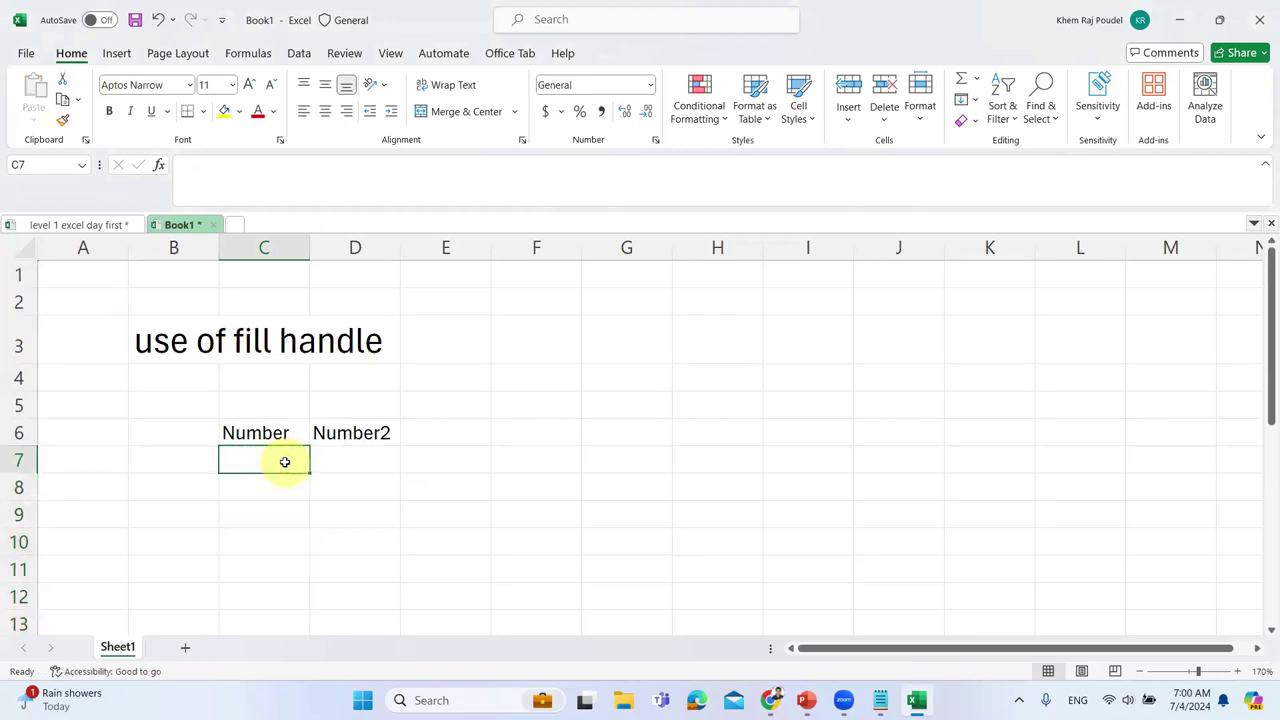
Enter 1 in C7 and fill a series increasing by one down to C12 from that single cell
type("1")
left_click(408, 466)
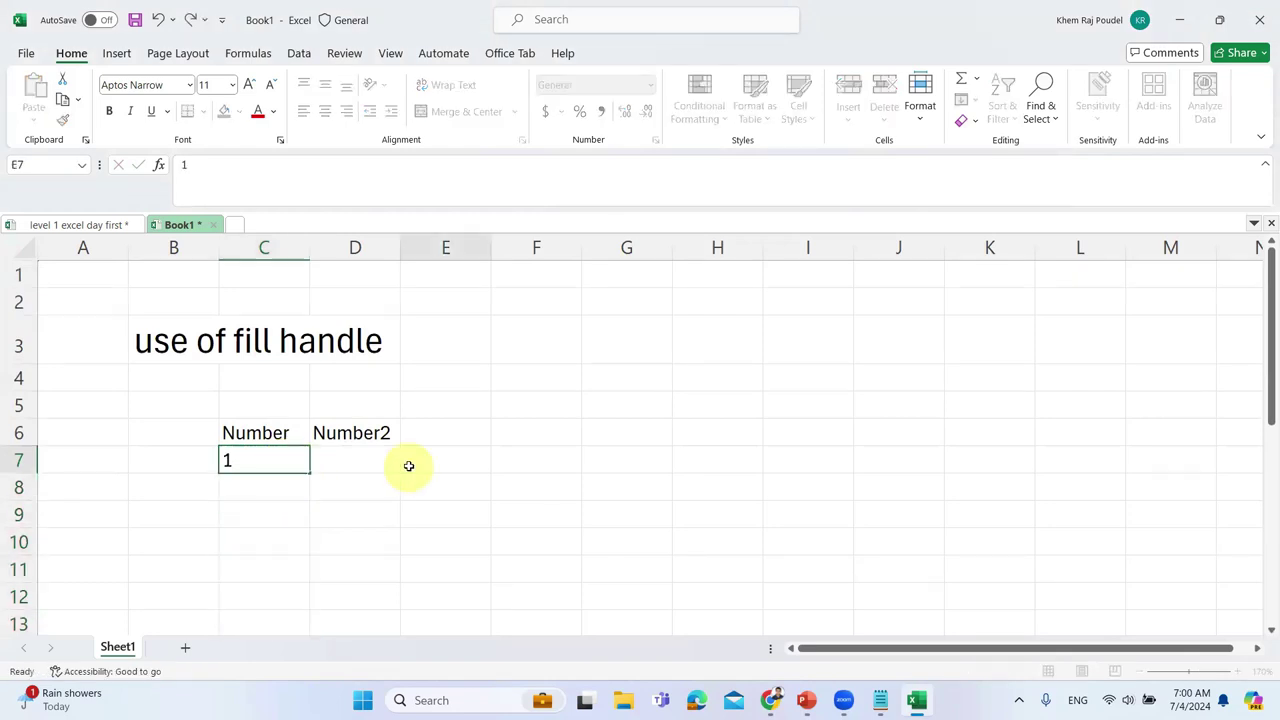
left_click(287, 463)
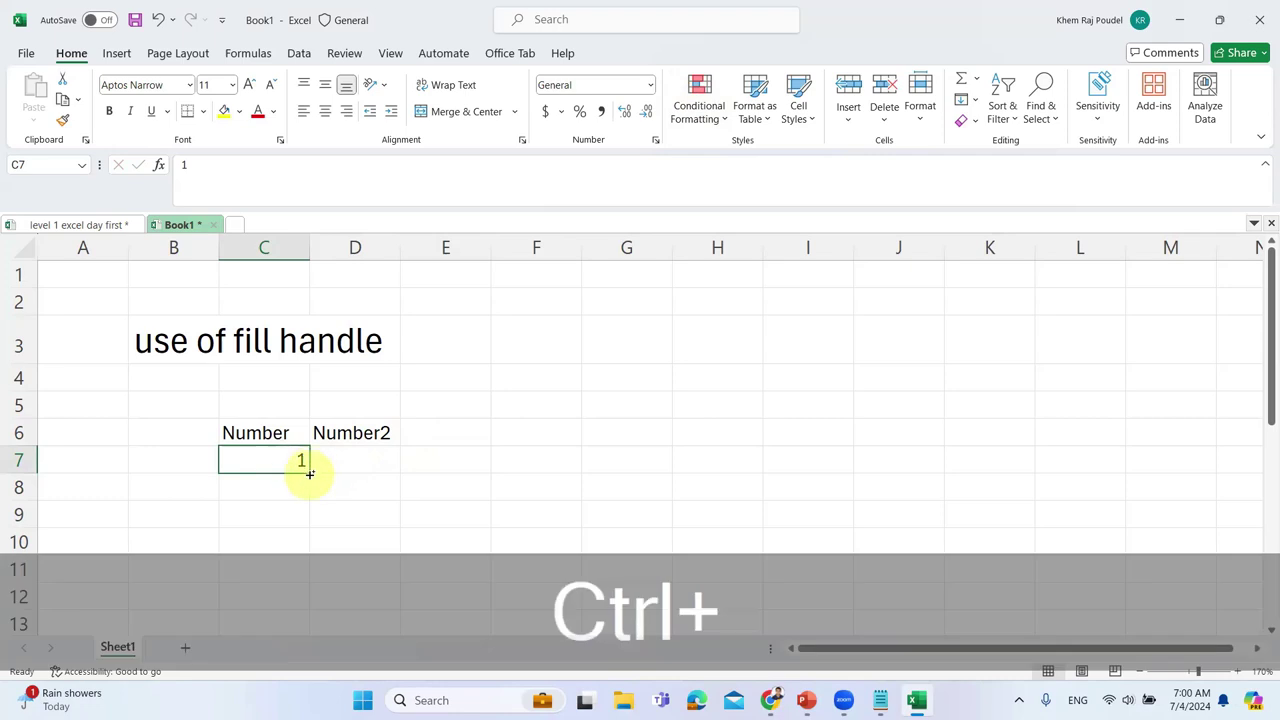
left_click_drag(310, 473, 312, 600)
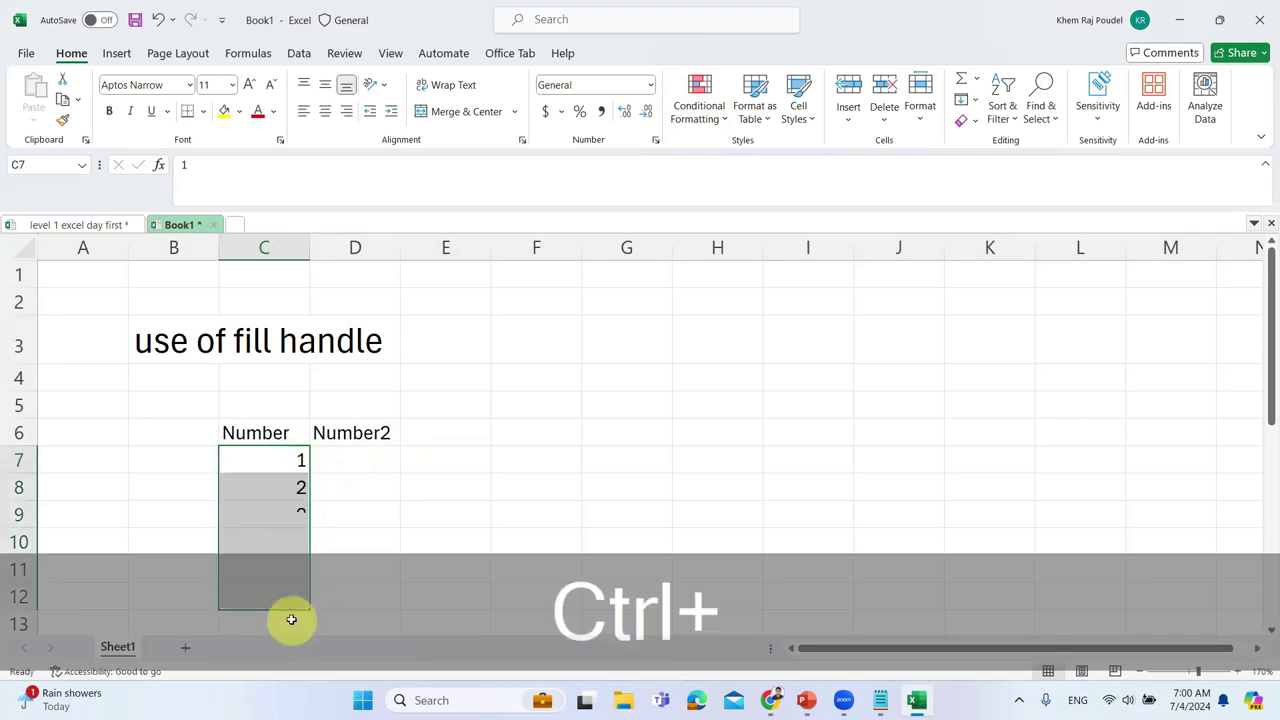
scroll(408, 506, "down", 1)
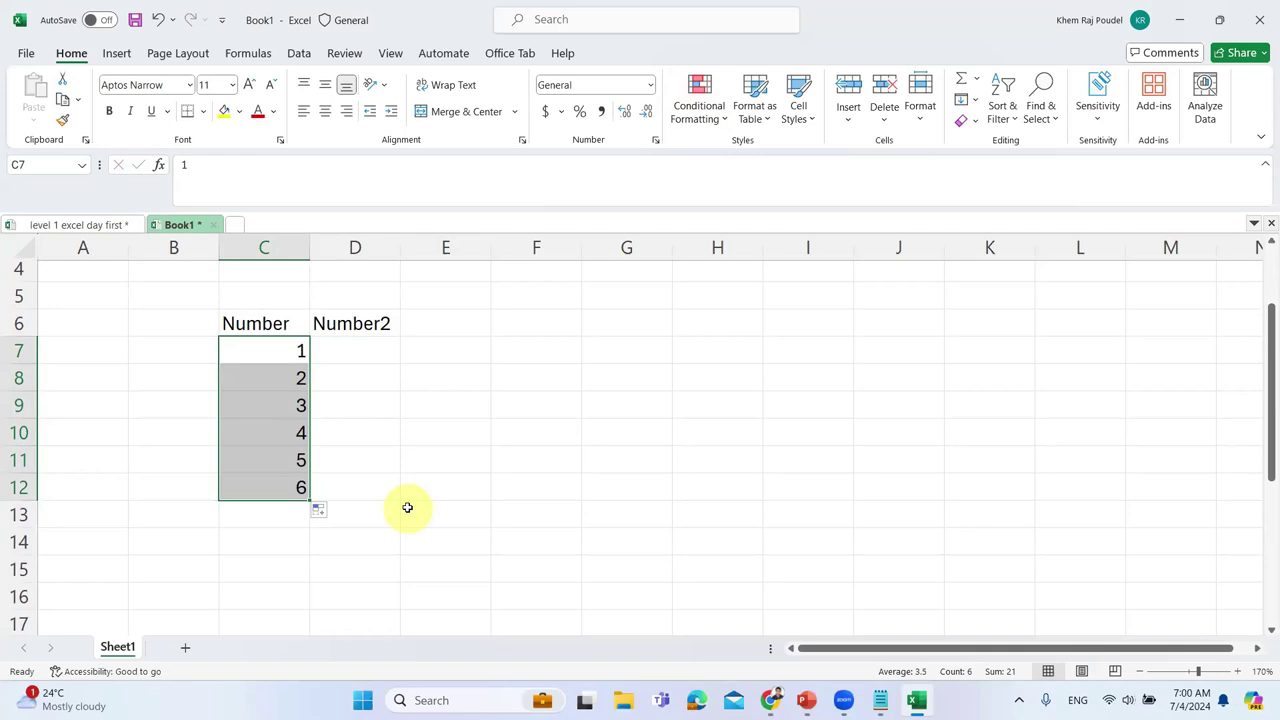
scroll(408, 507, "up", 1)
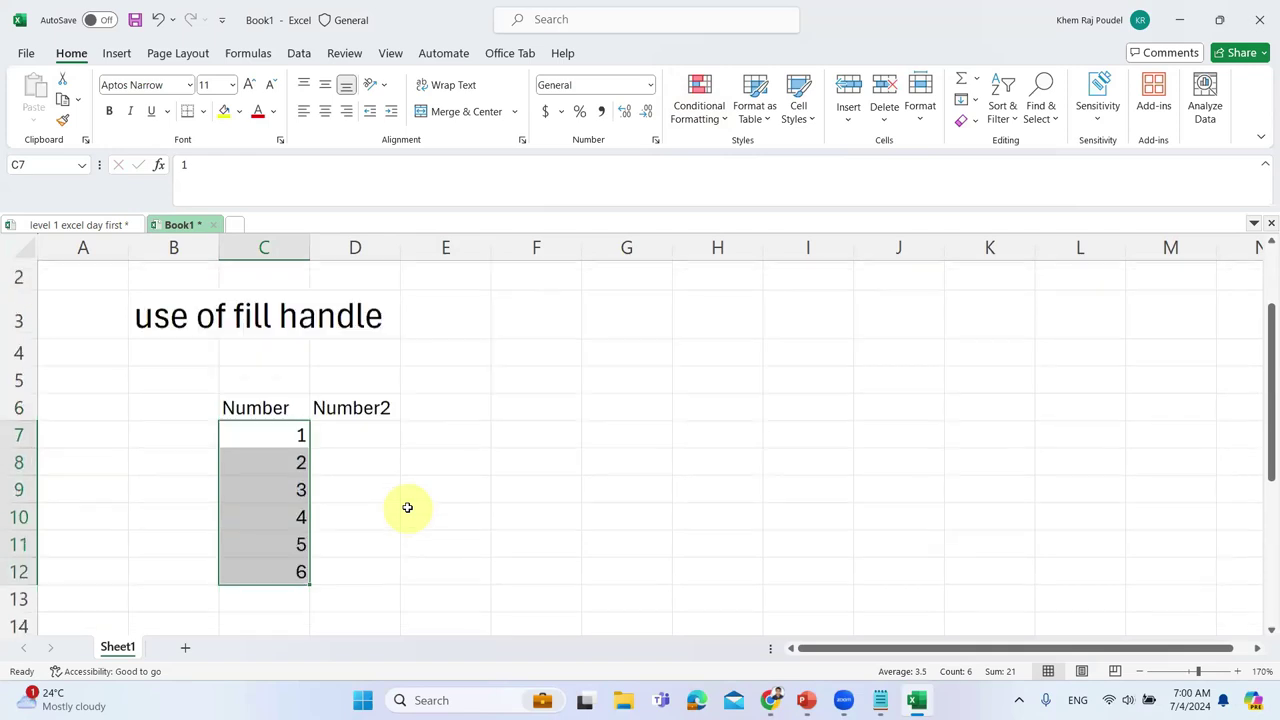
Undo the narrowing of column G and fill a series increasing by one from the 1 in G7 down to G10
left_click(712, 97)
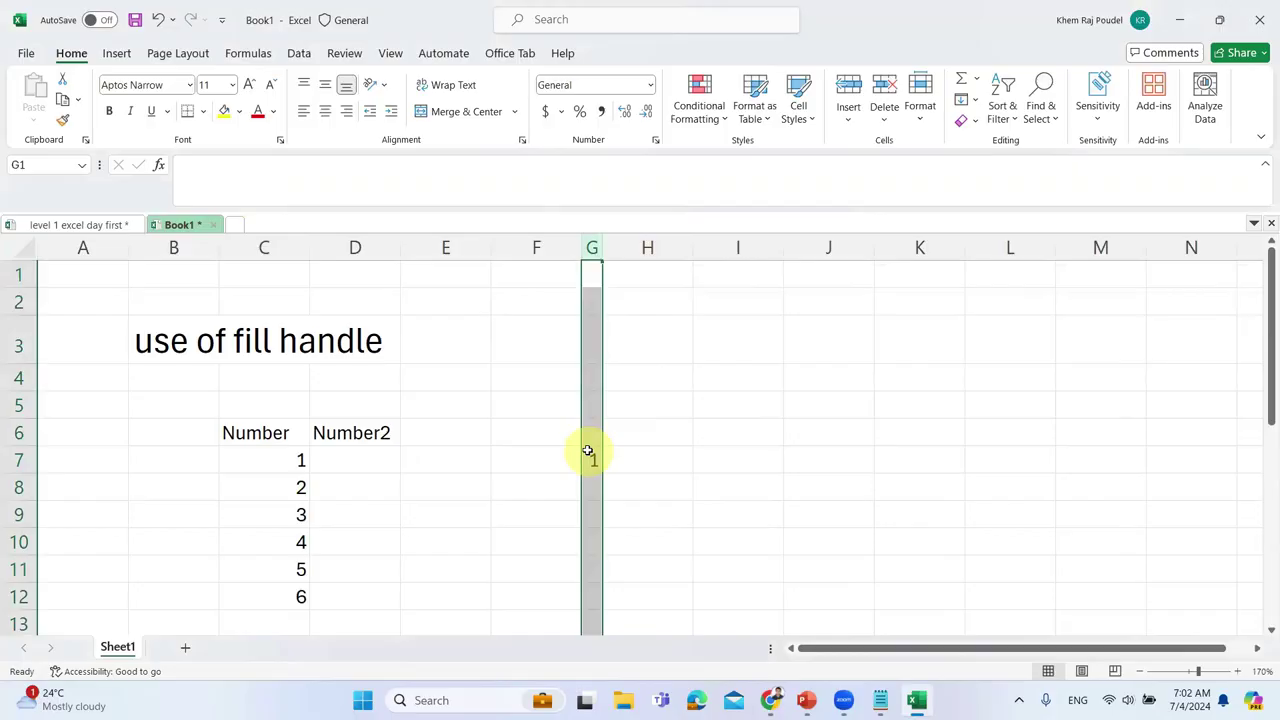
key("ctrl+z")
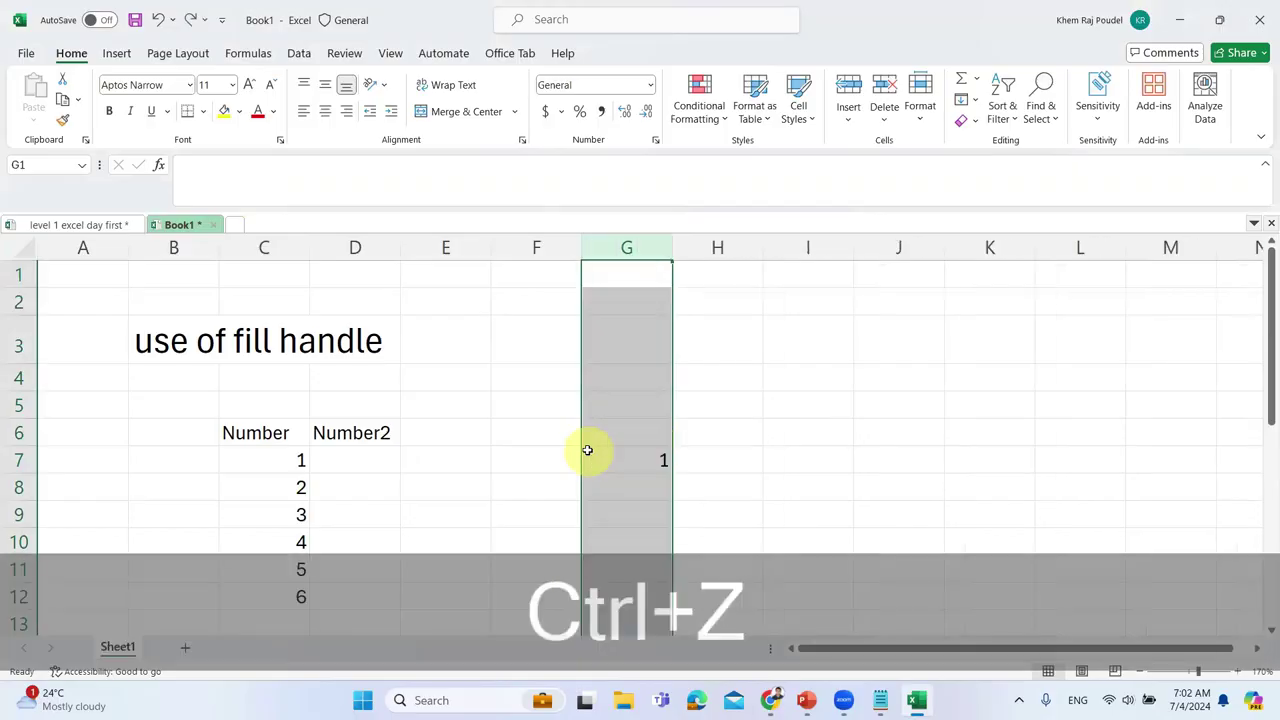
left_click(652, 459)
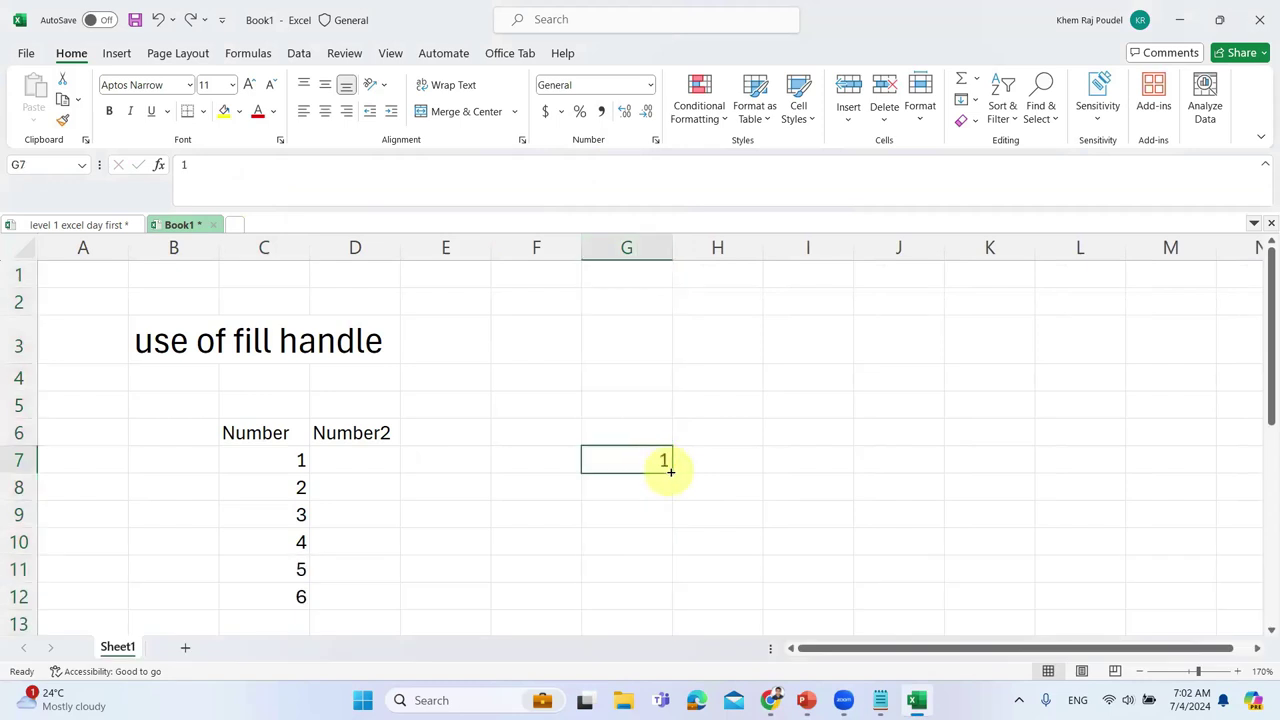
key("ctrl")
left_click_drag(674, 472, 667, 563)
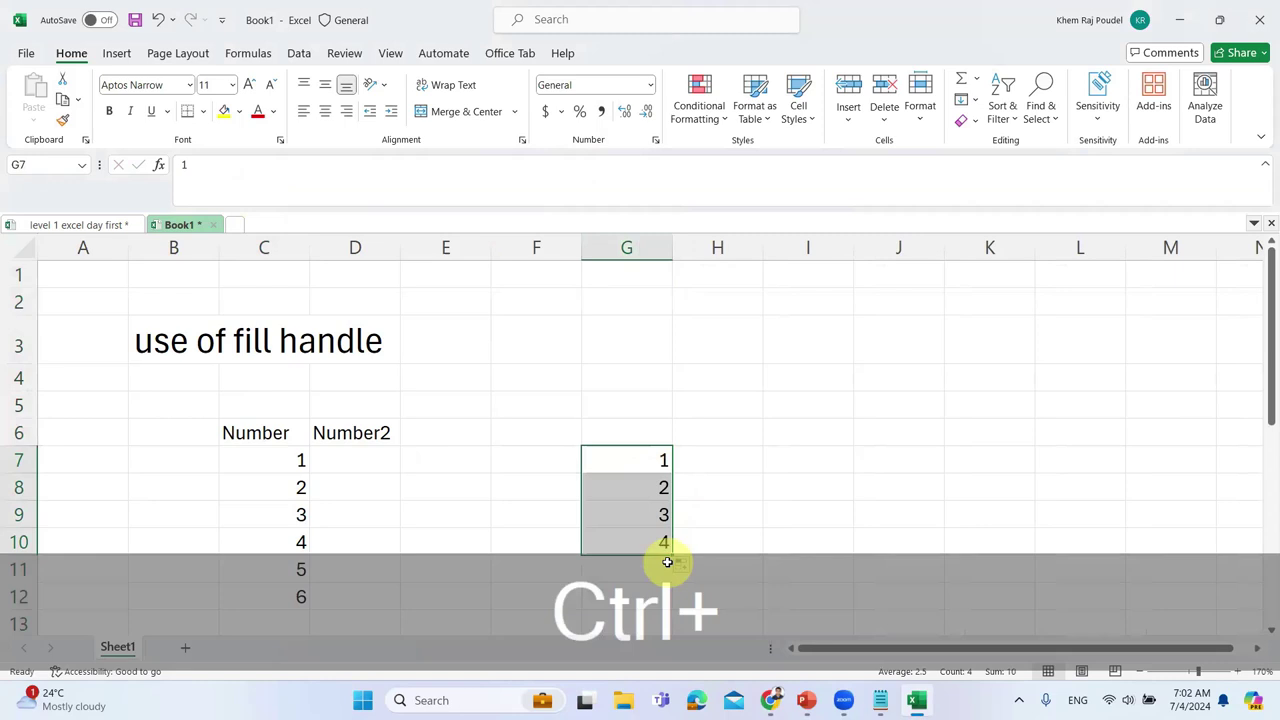
Clear the number series in G7:G10 and the Number and Number2 headings and values in columns C and D
left_click(637, 460)
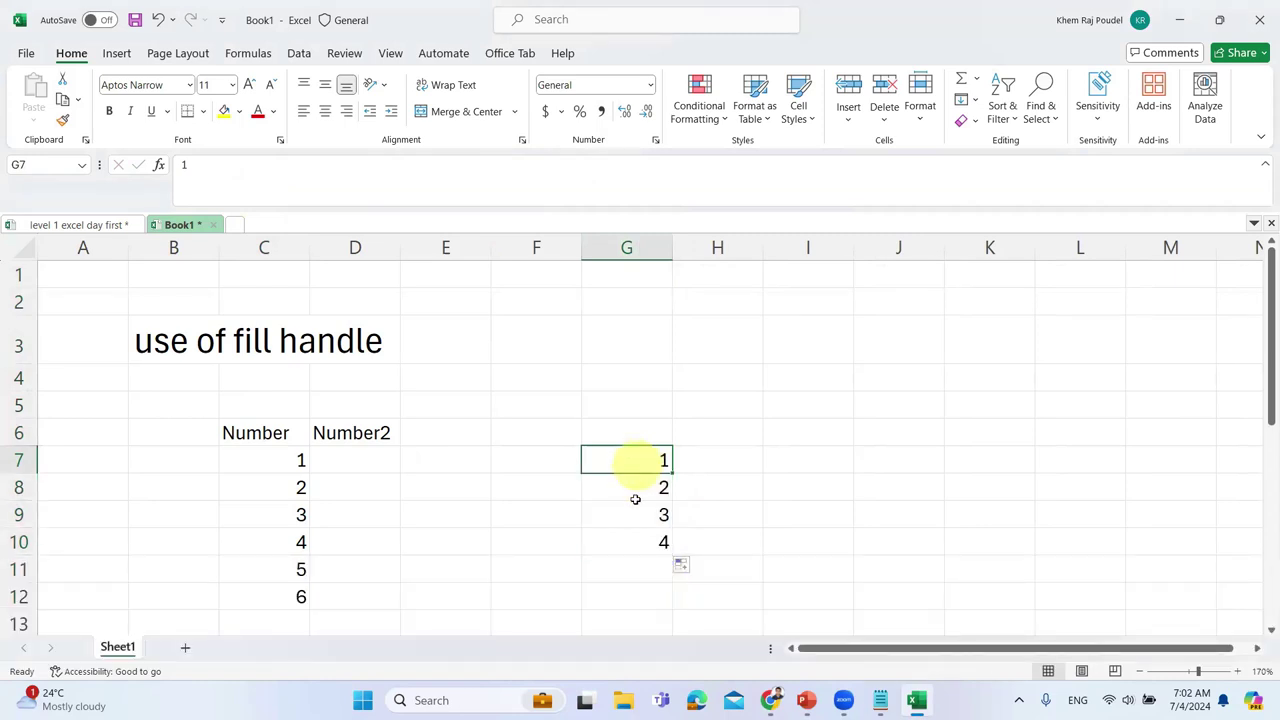
left_click(646, 543, "shift")
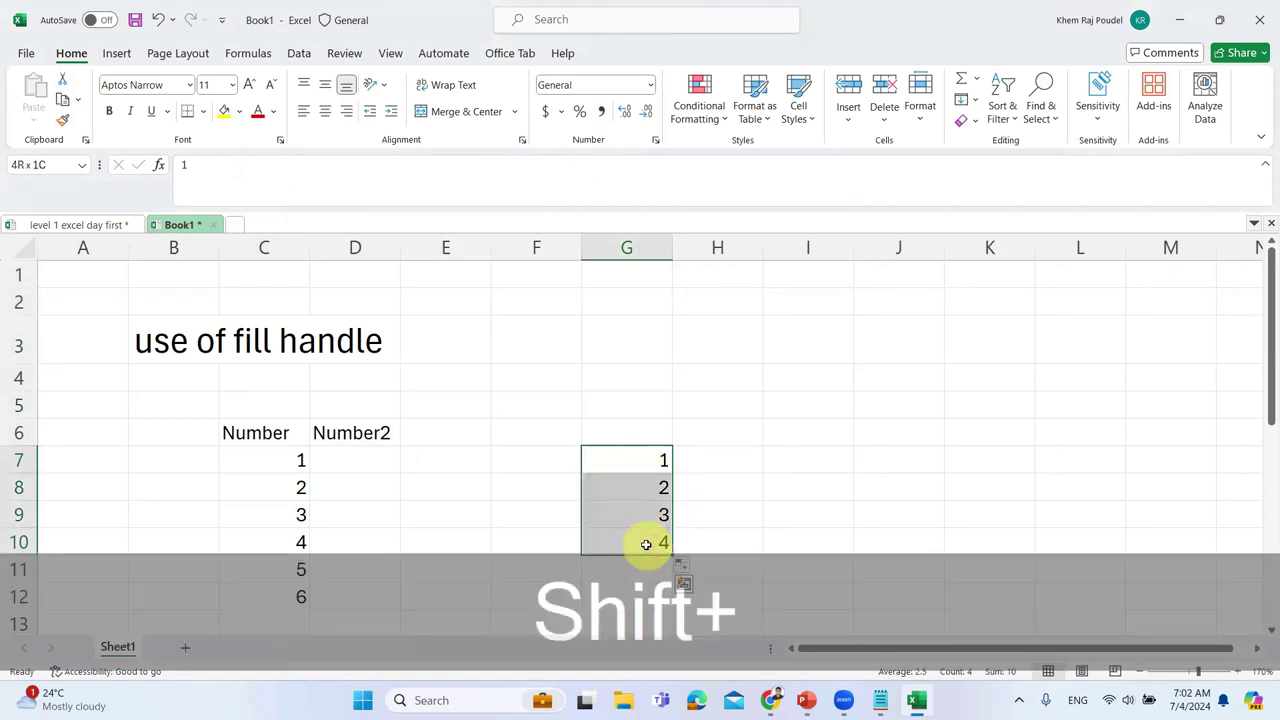
key("shift+Delete")
Enter Sunday in B4 and fill the weekday names down to B10 with the fill handle
left_click_drag(165, 378, 165, 460)
type("sundayt")
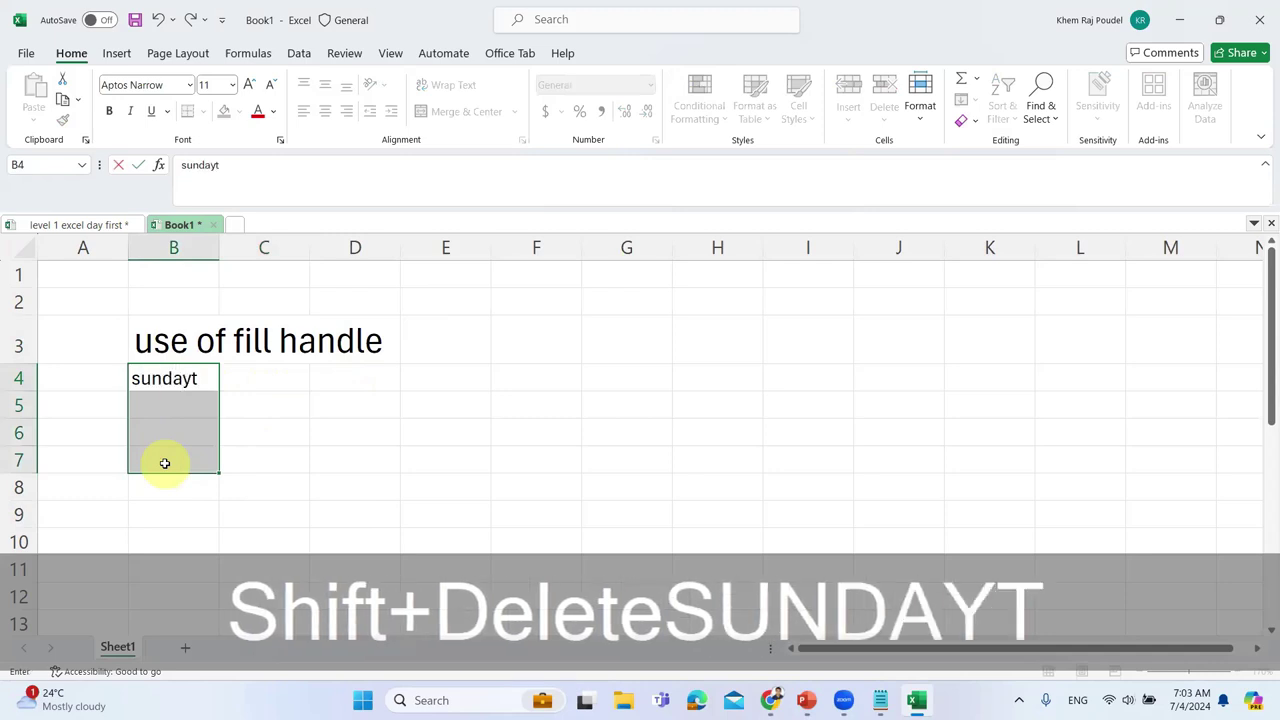
key("BackSpace")
left_click(315, 462)
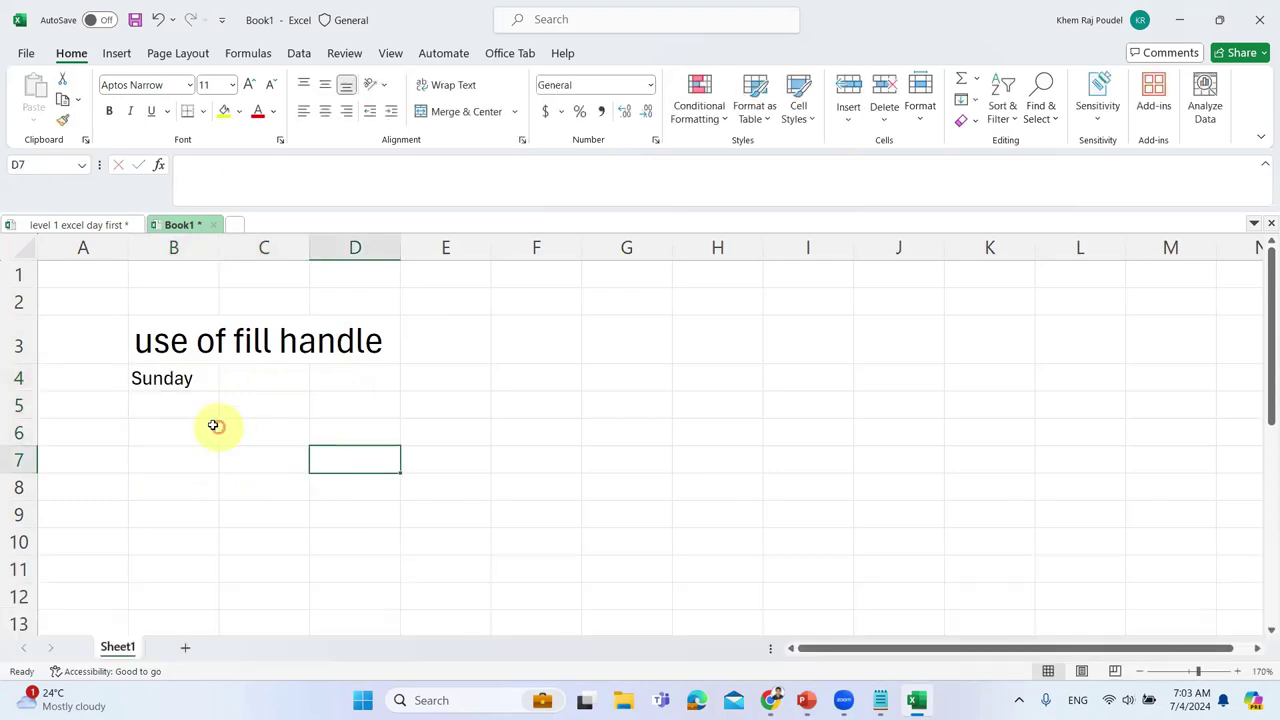
left_click(190, 378)
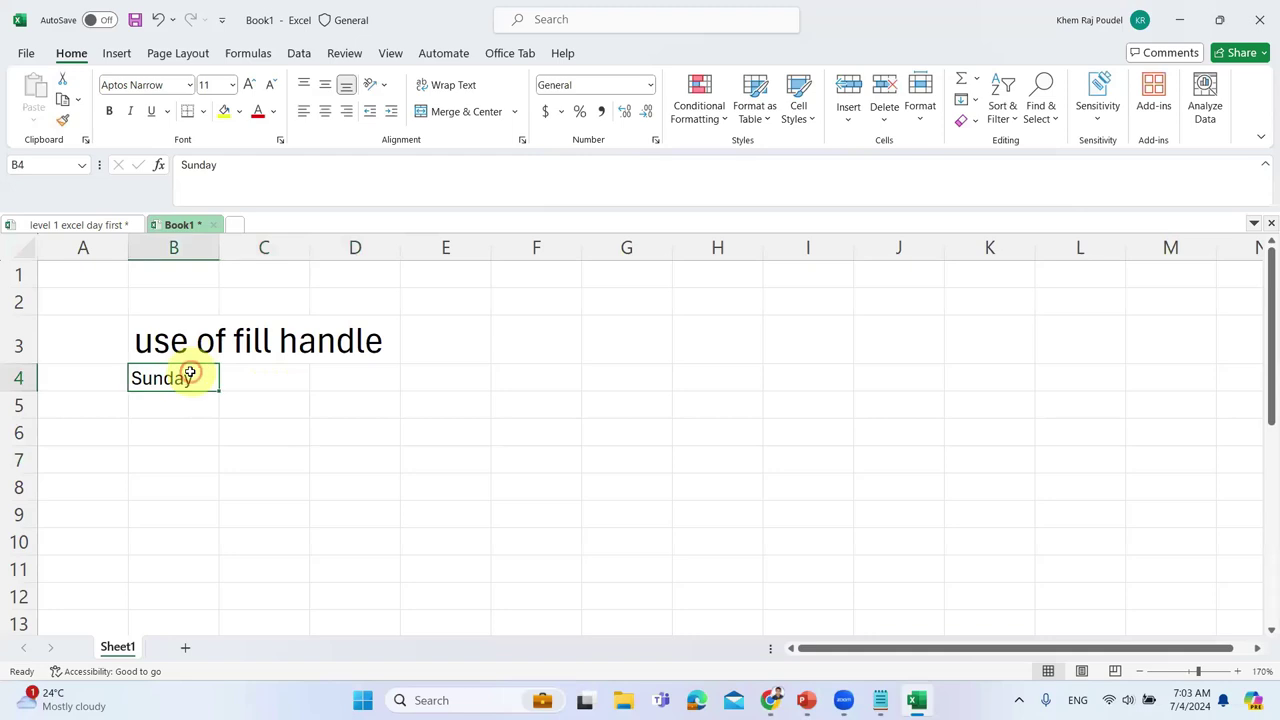
left_click_drag(216, 390, 237, 543)
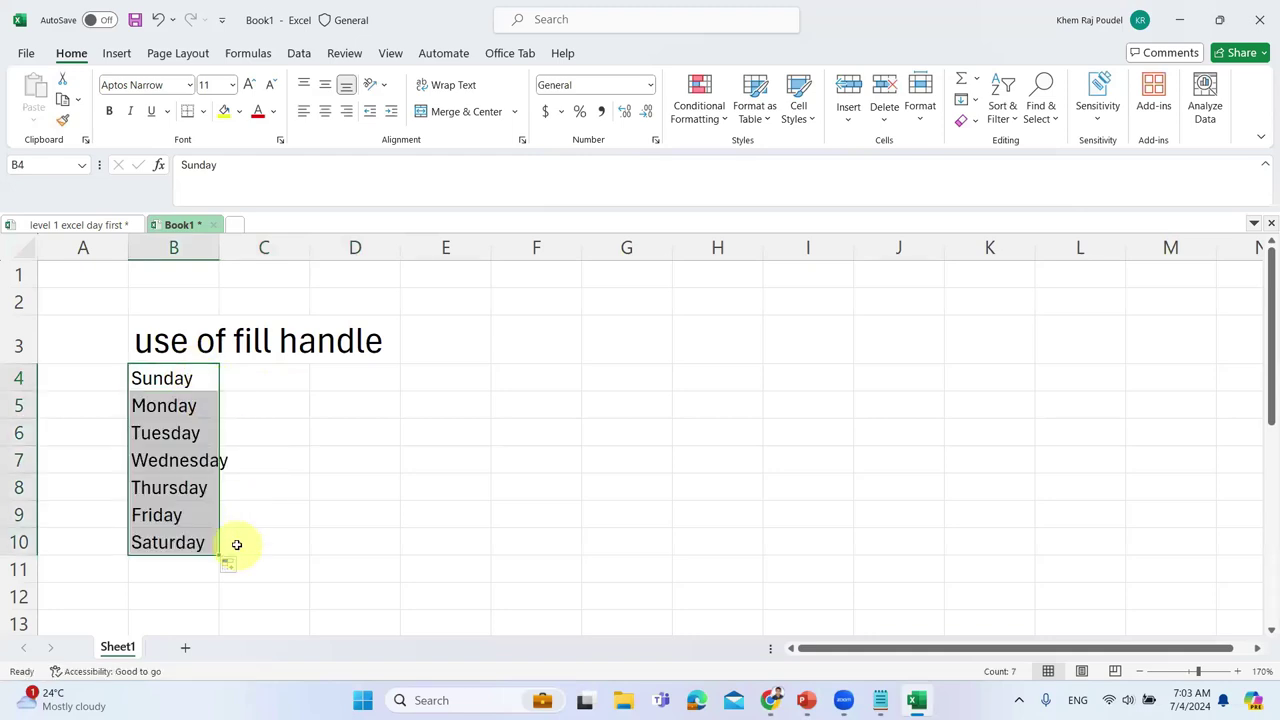
Enter jan in C4 and fill the abbreviated month names down to C18 with the fill handle
left_click(269, 385)
type("jan")
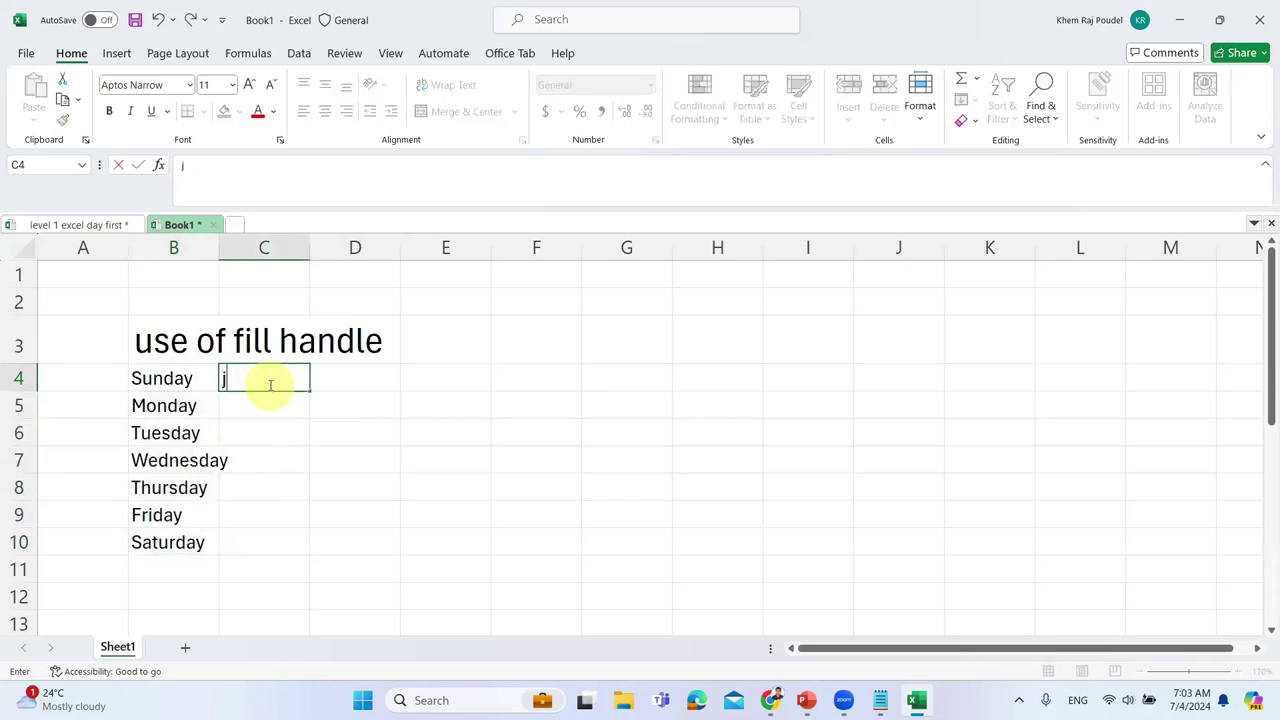
key("Return")
left_click(277, 383)
left_click_drag(308, 390, 329, 594)
scroll(374, 396, "up", 1)
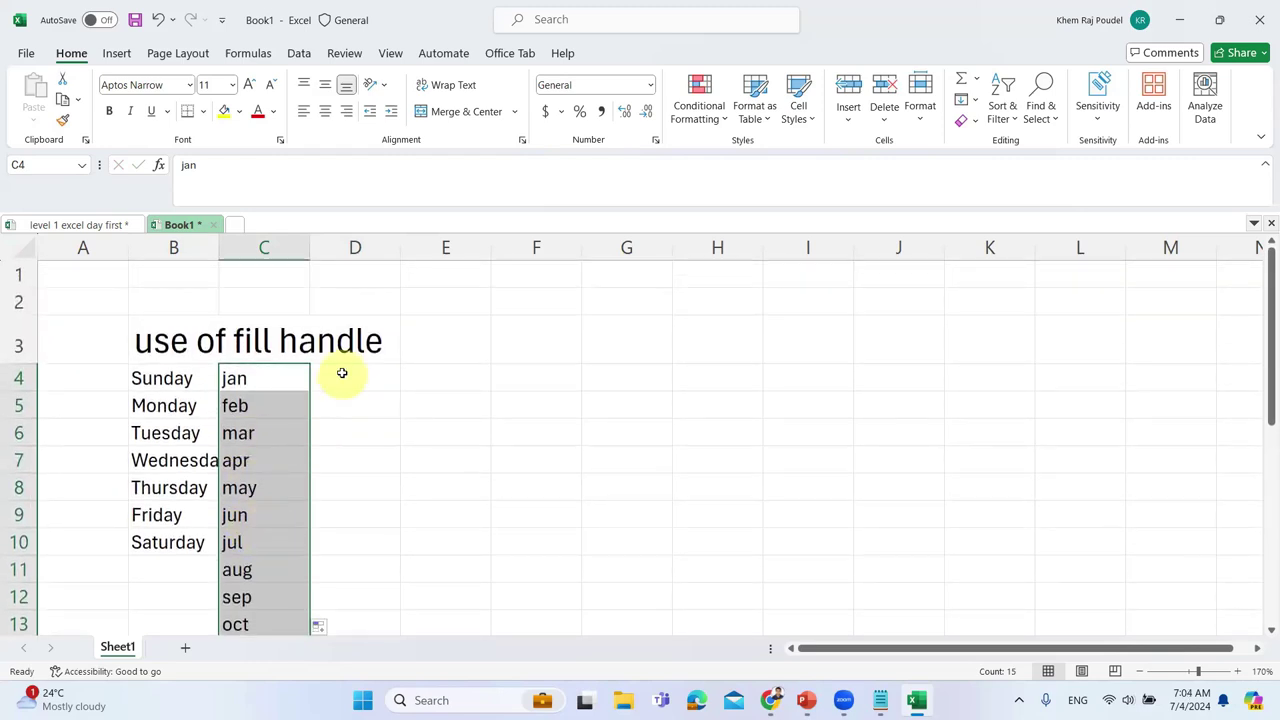
Enter January in D4 and fill the full month names down to D16 with the fill handle
left_click(343, 372)
type("Ju")
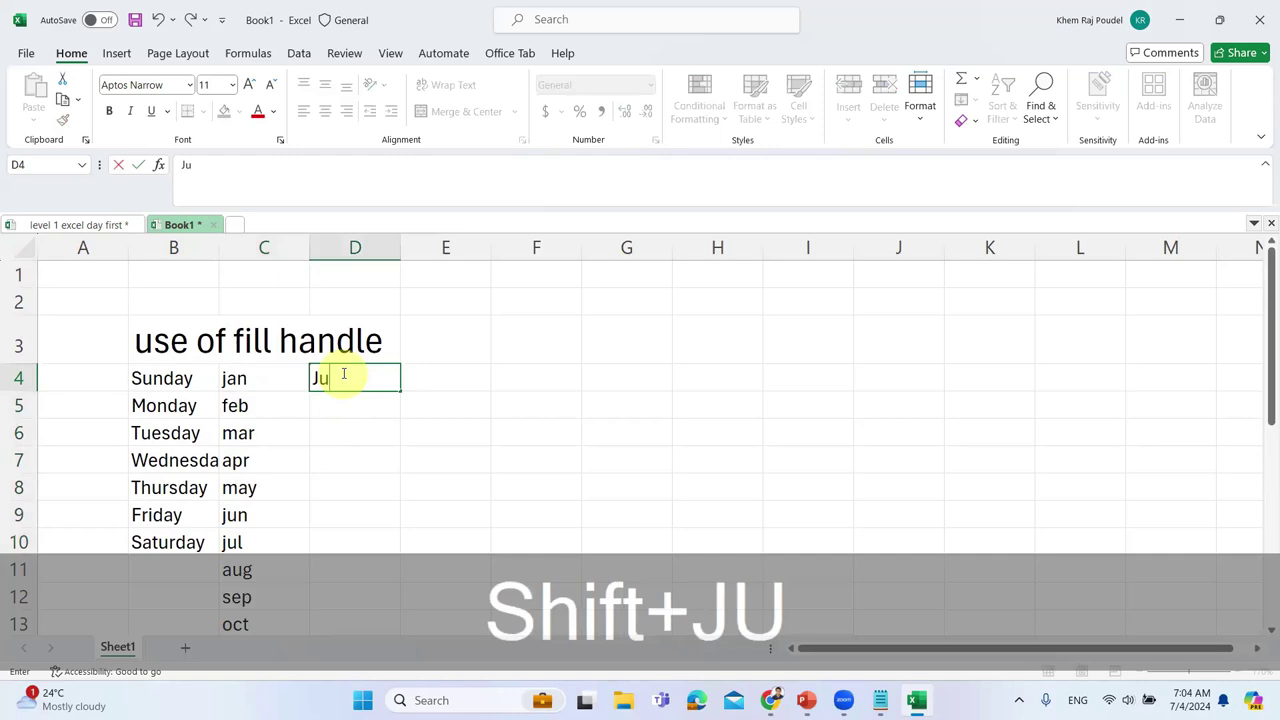
key("BackSpace")
type("anuary")
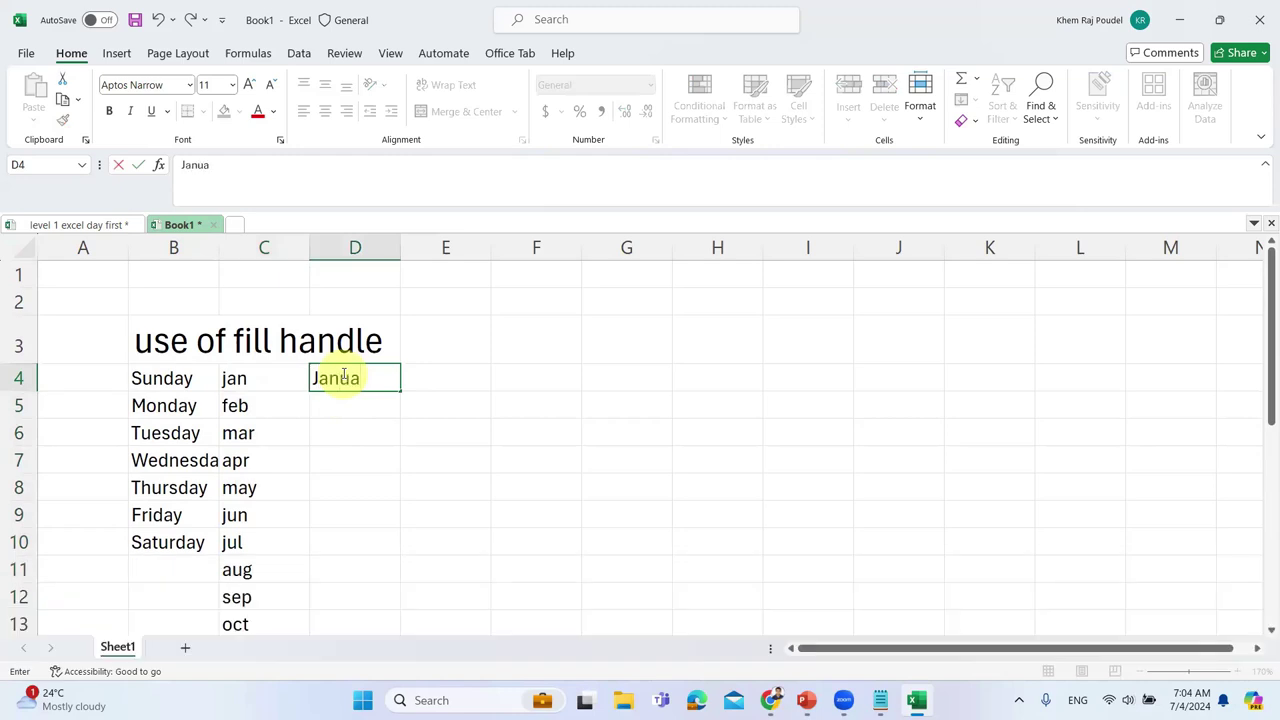
left_click(349, 428)
left_click_drag(368, 387, 410, 569)
scroll(499, 454, "up", 2)
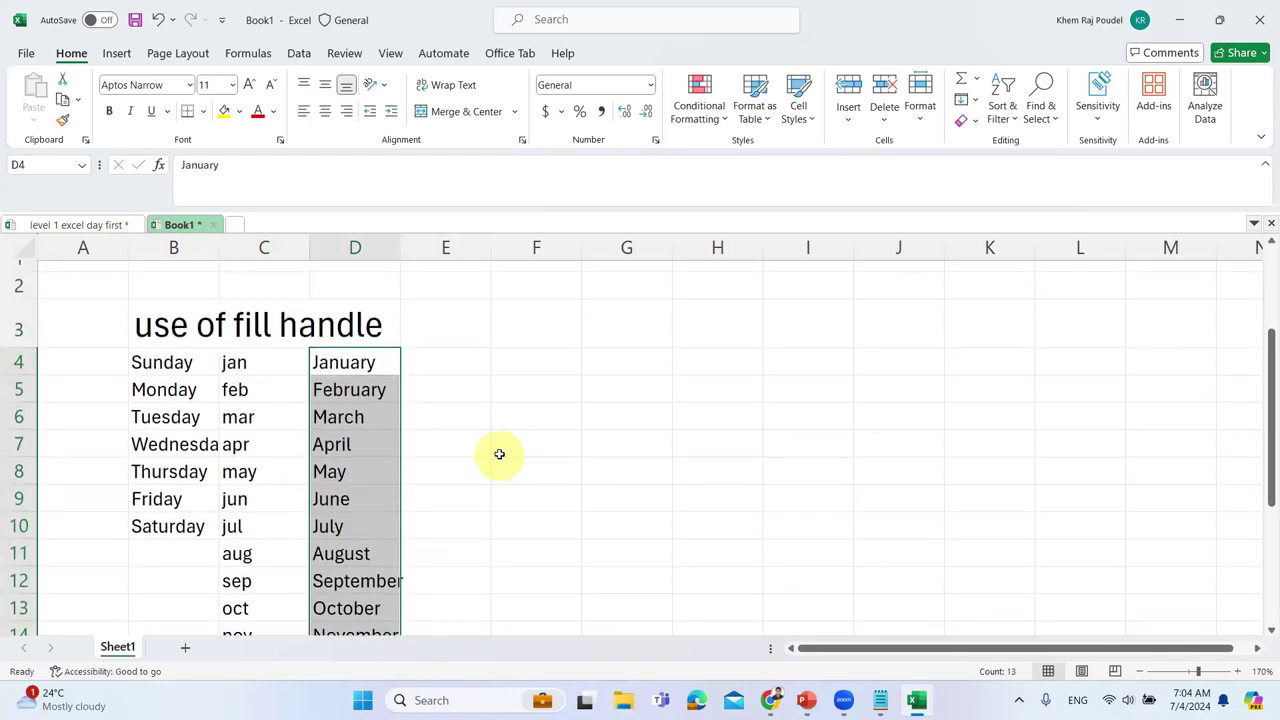
Enter the date 2081/03/20 in E4 and fill consecutive days down to E12 with the fill handle
left_click(468, 363)
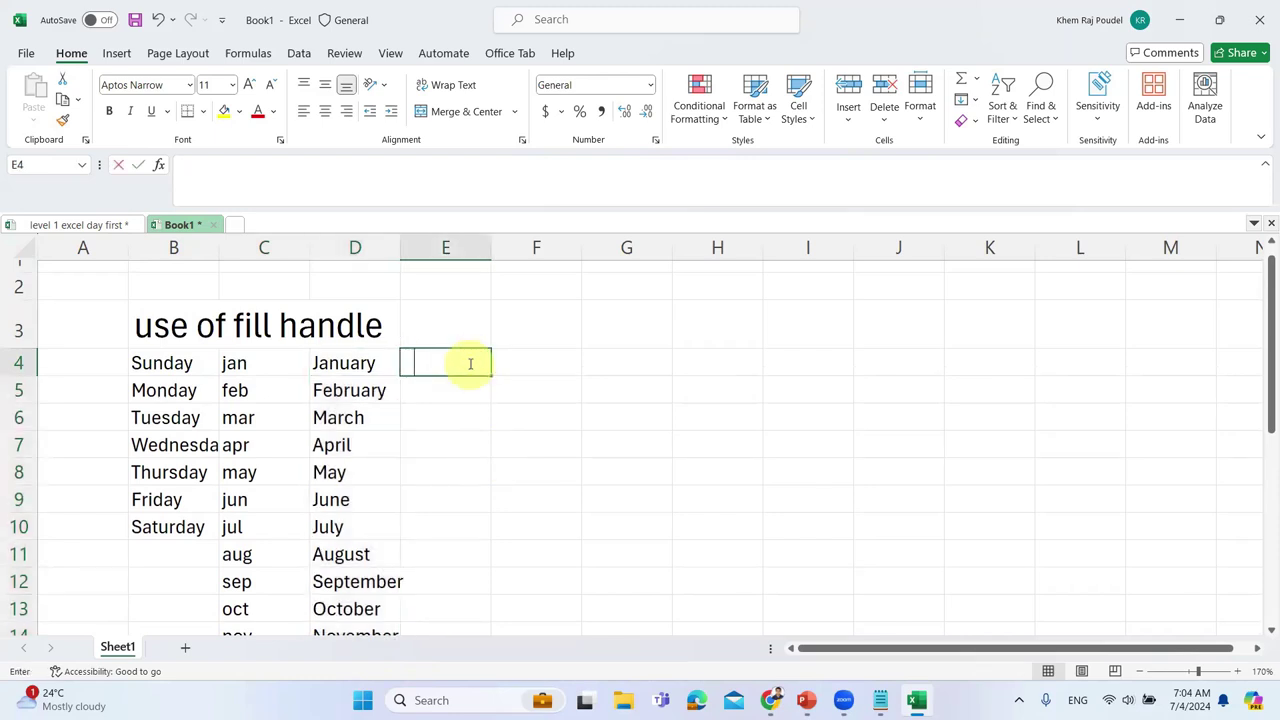
type("2081/03/20")
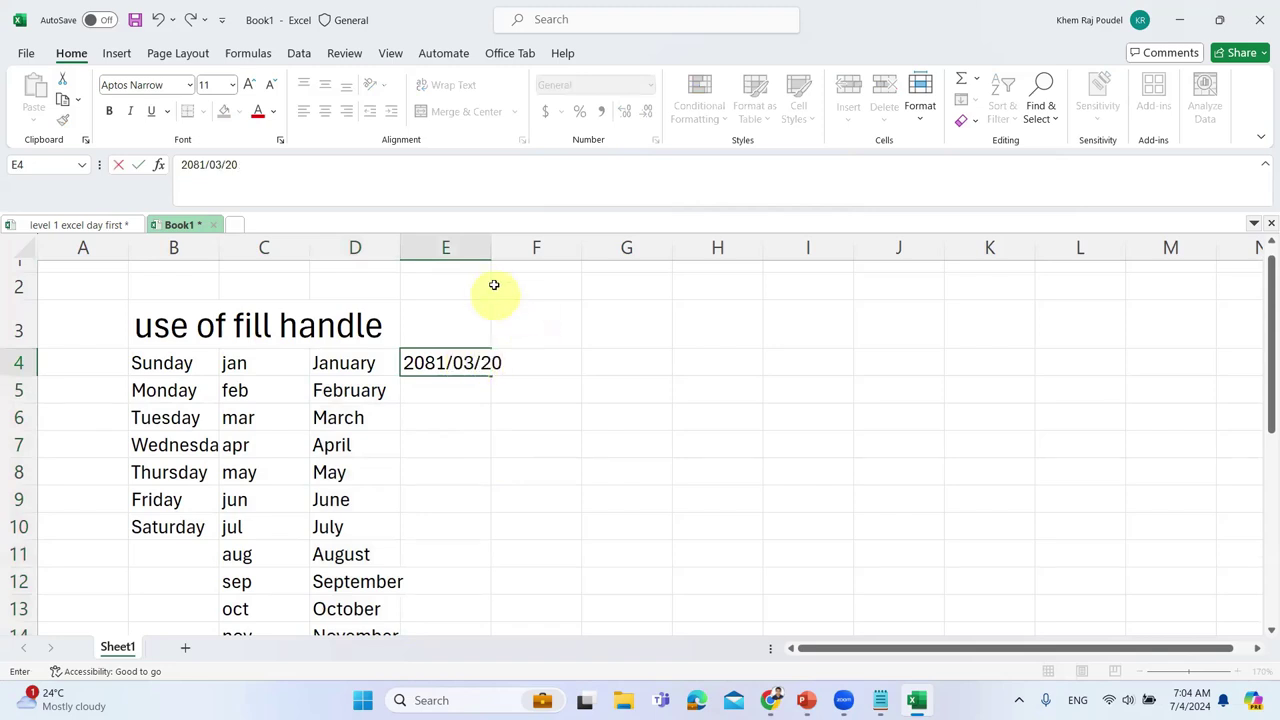
left_click(489, 248)
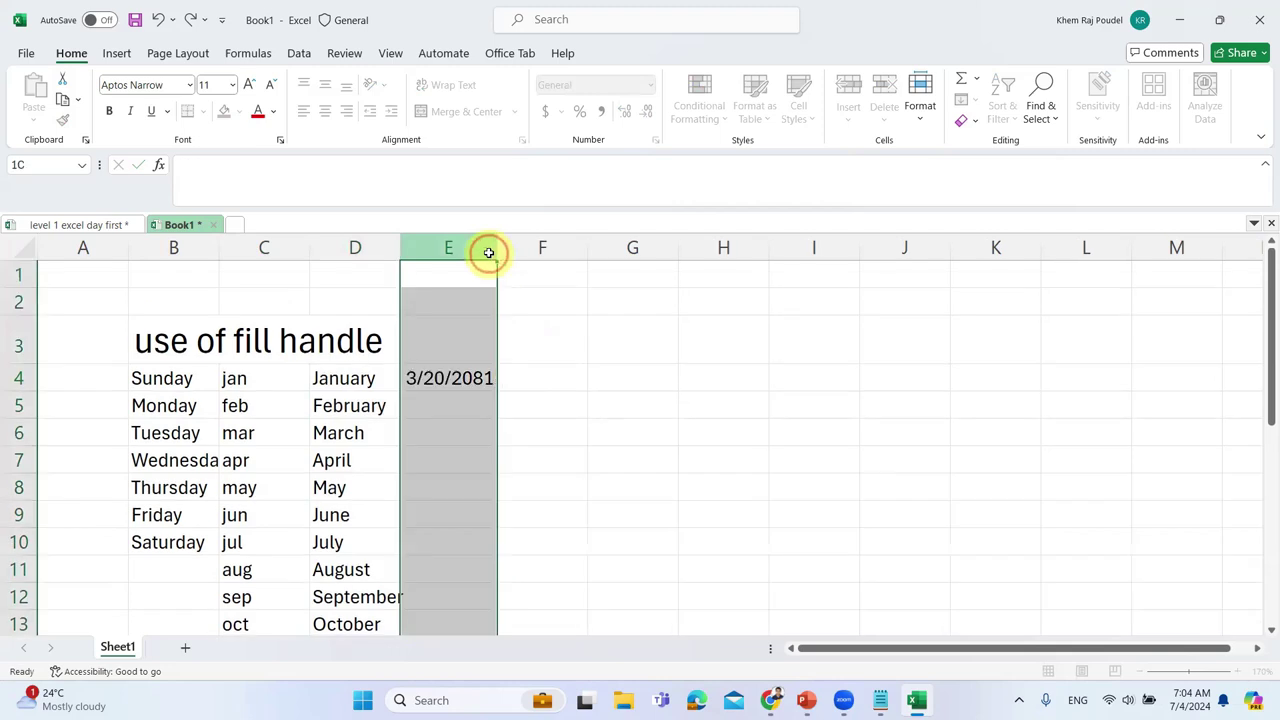
left_click(468, 385)
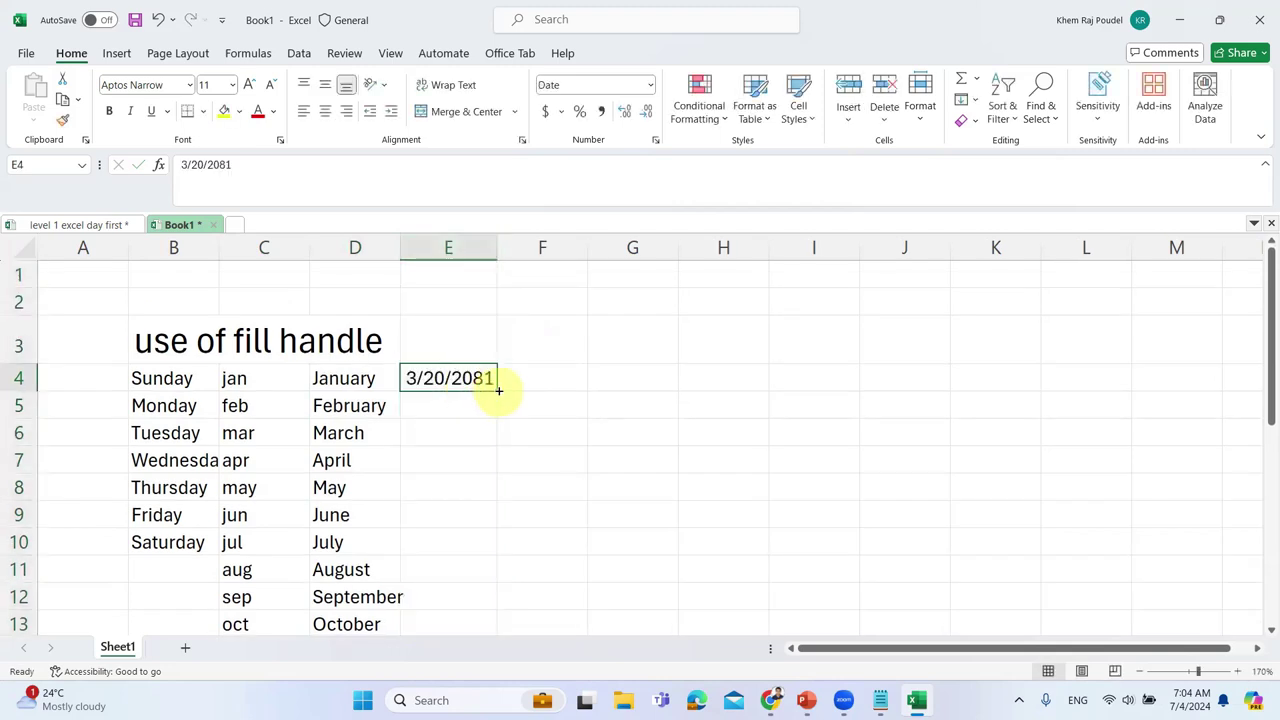
left_click_drag(498, 390, 521, 606)
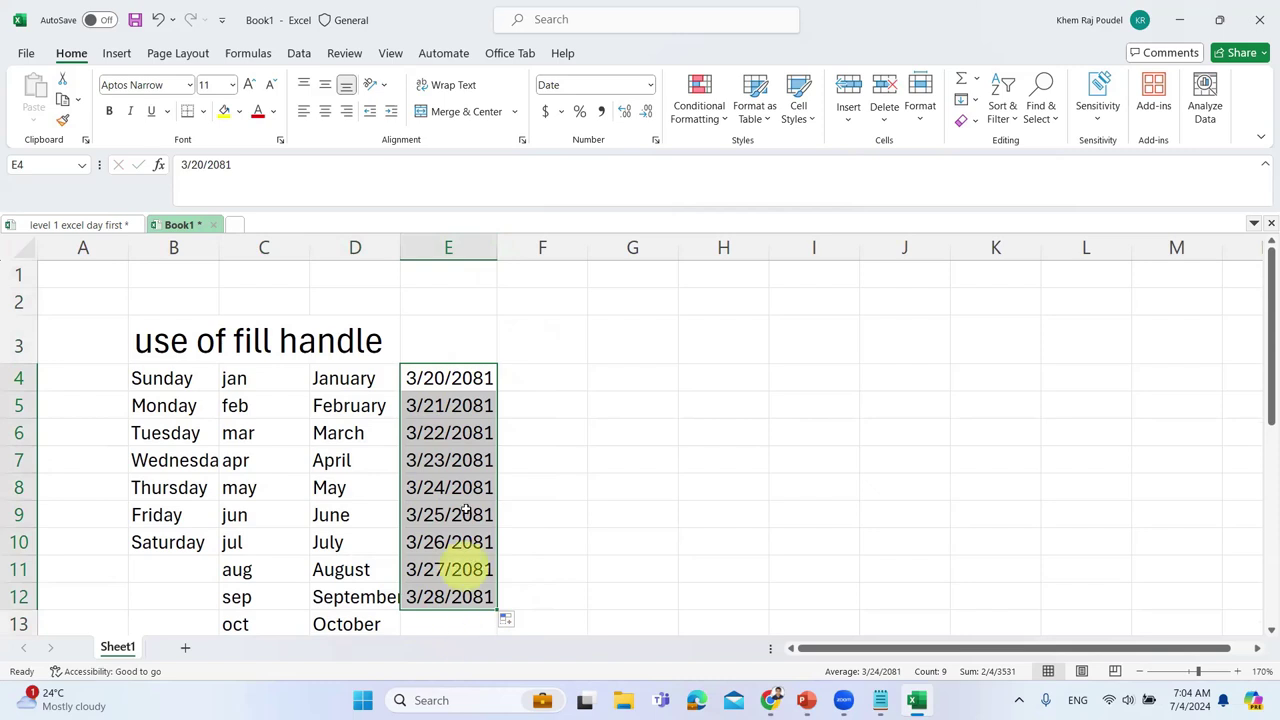
Enter the dates 2081/03/20 in F4 and 2081/04/20 in F5 as a one-month pattern
left_click_drag(520, 376, 521, 430)
left_click(521, 376)
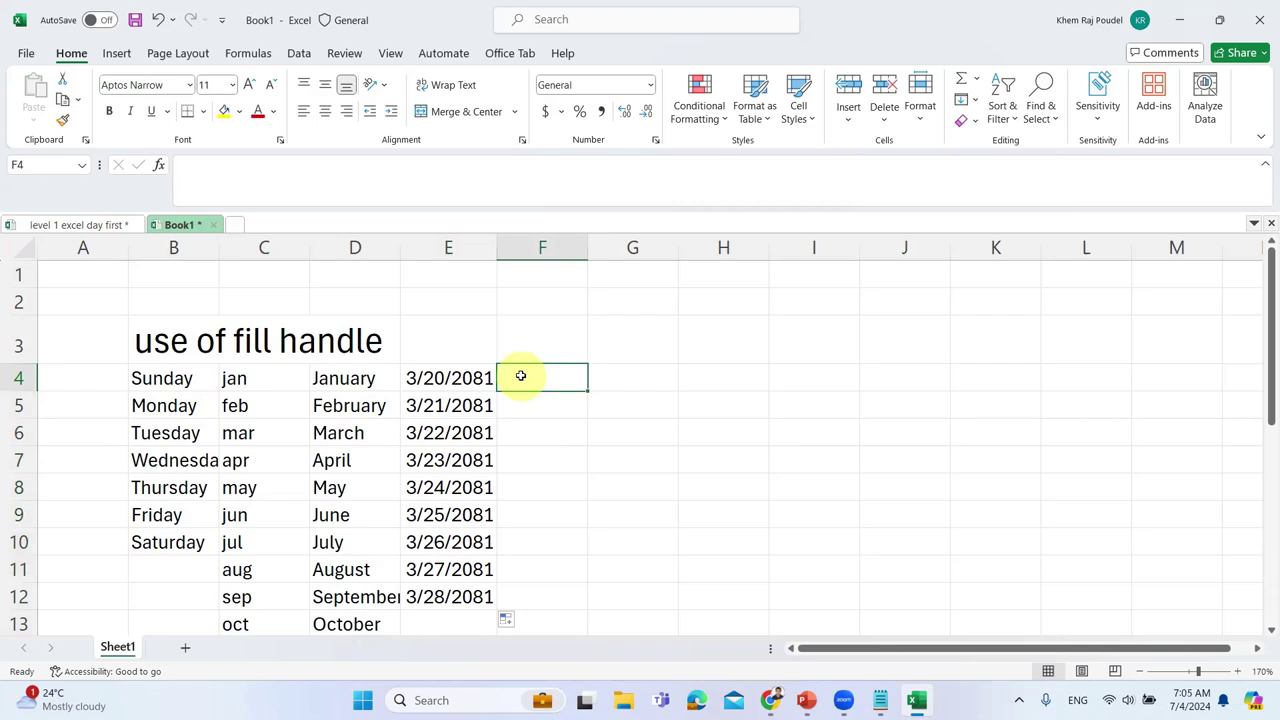
type("2081")
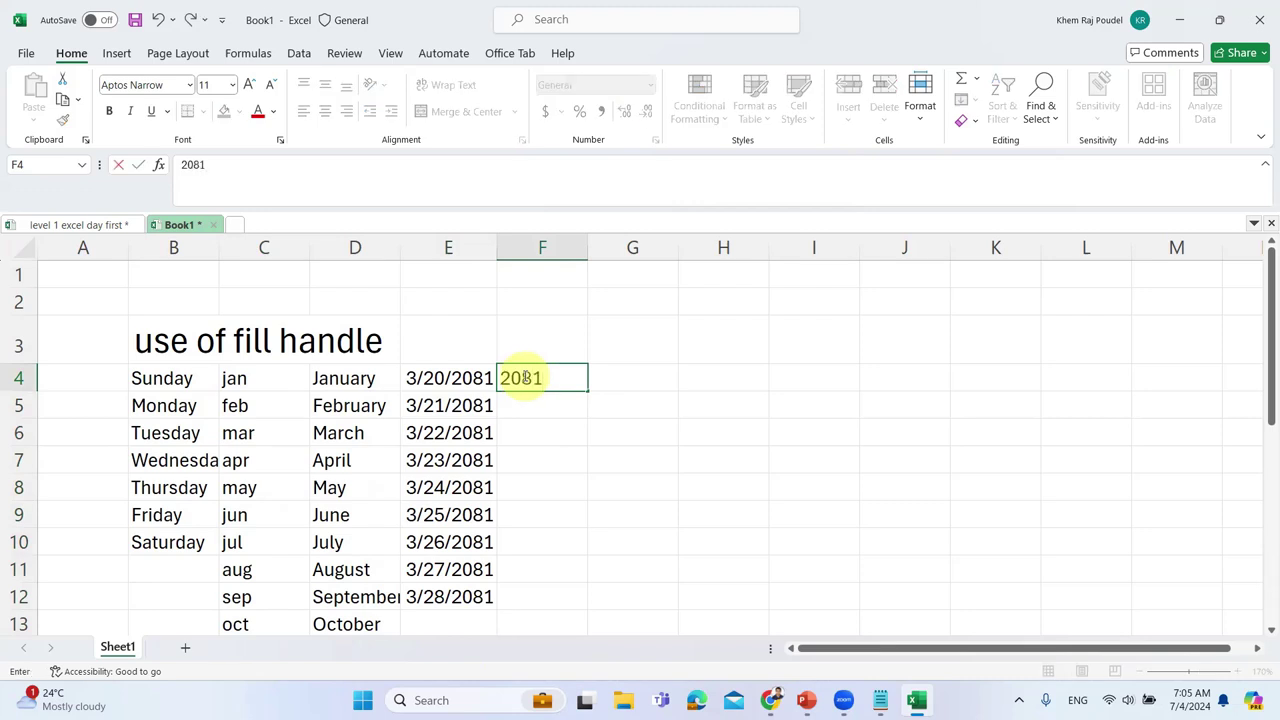
type("/03/20")
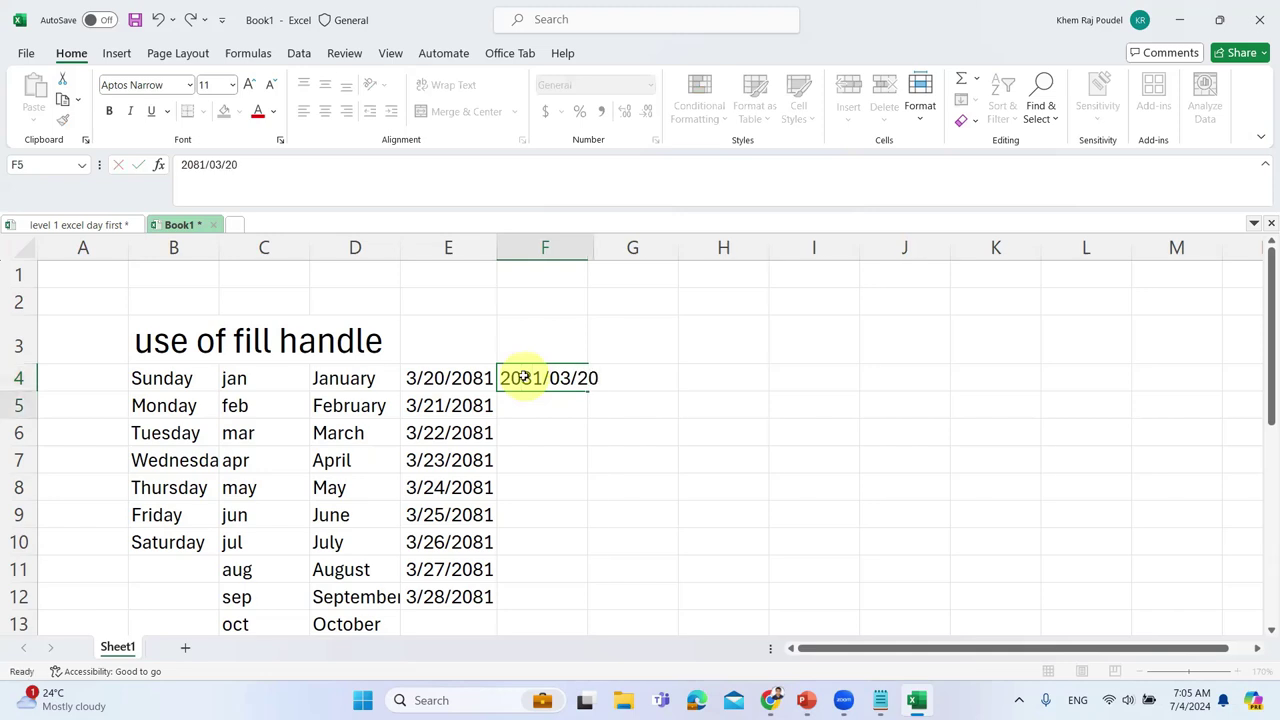
key("Return")
type("208")
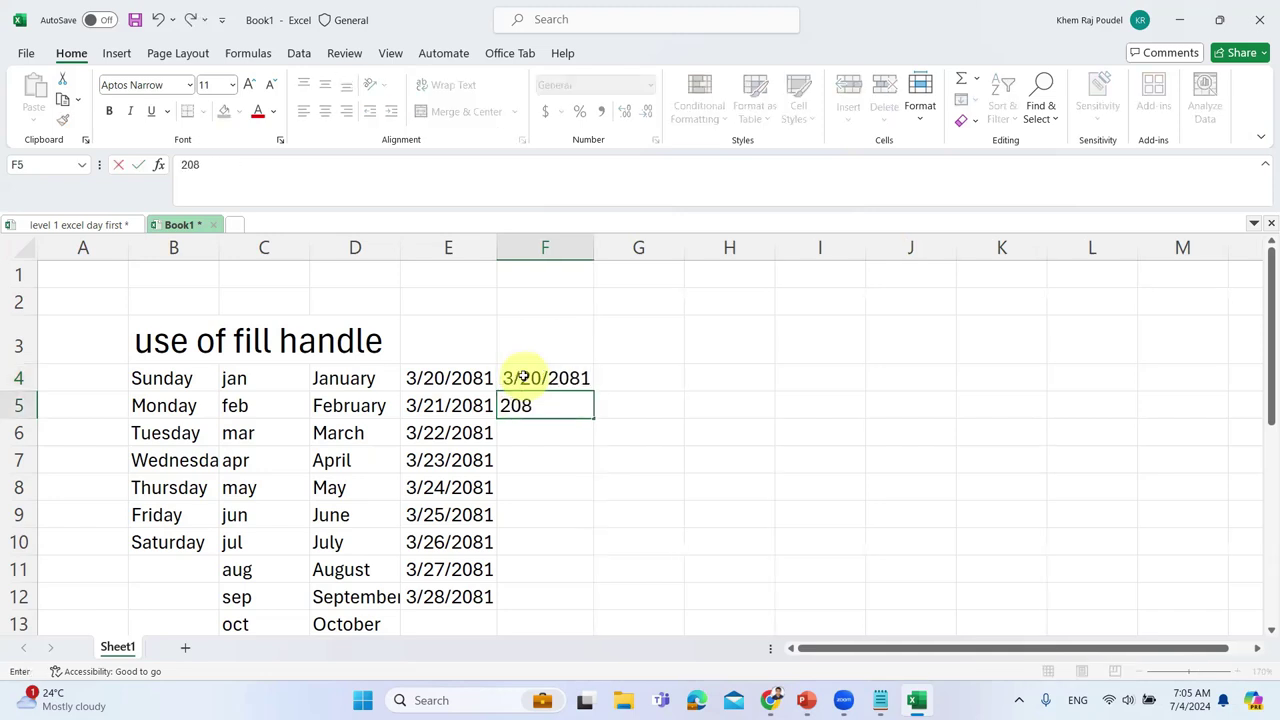
type("1/04/20")
key("Return")
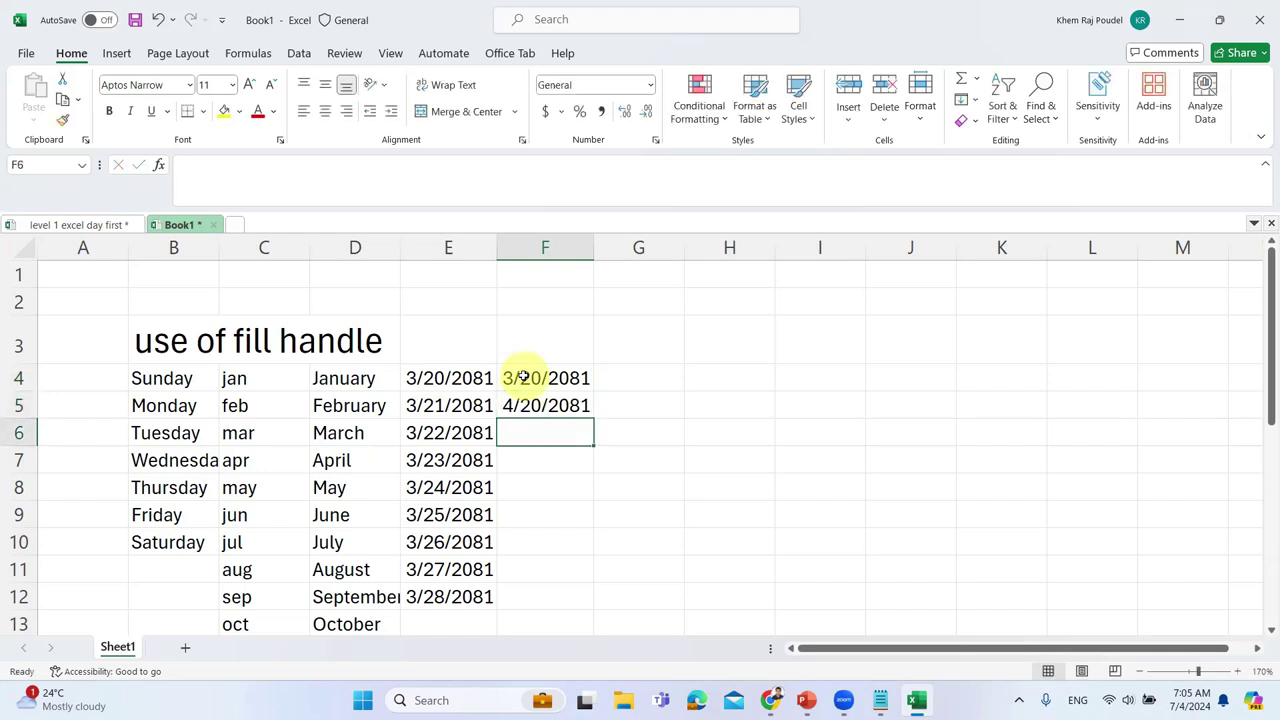
Extend the monthly date pattern from F4:F5 down to F9 with the fill handle
left_click(562, 373)
left_click(543, 403, "shift")
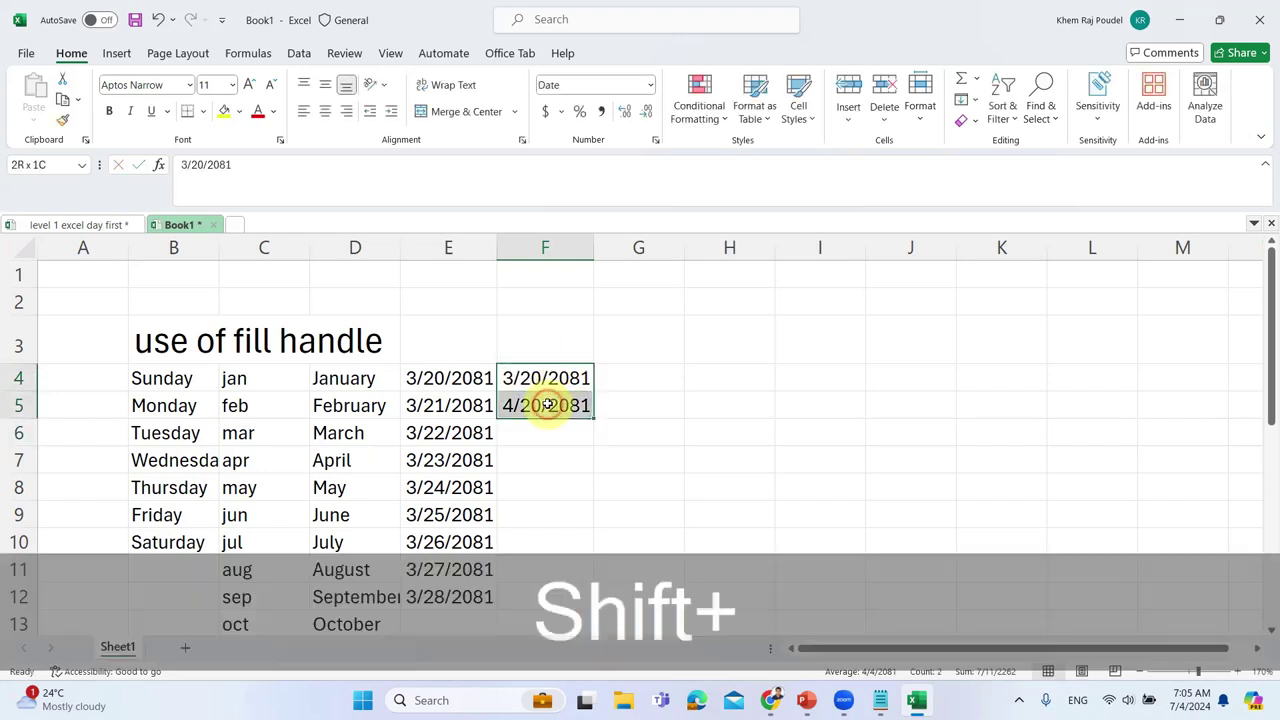
left_click_drag(592, 422, 608, 527)
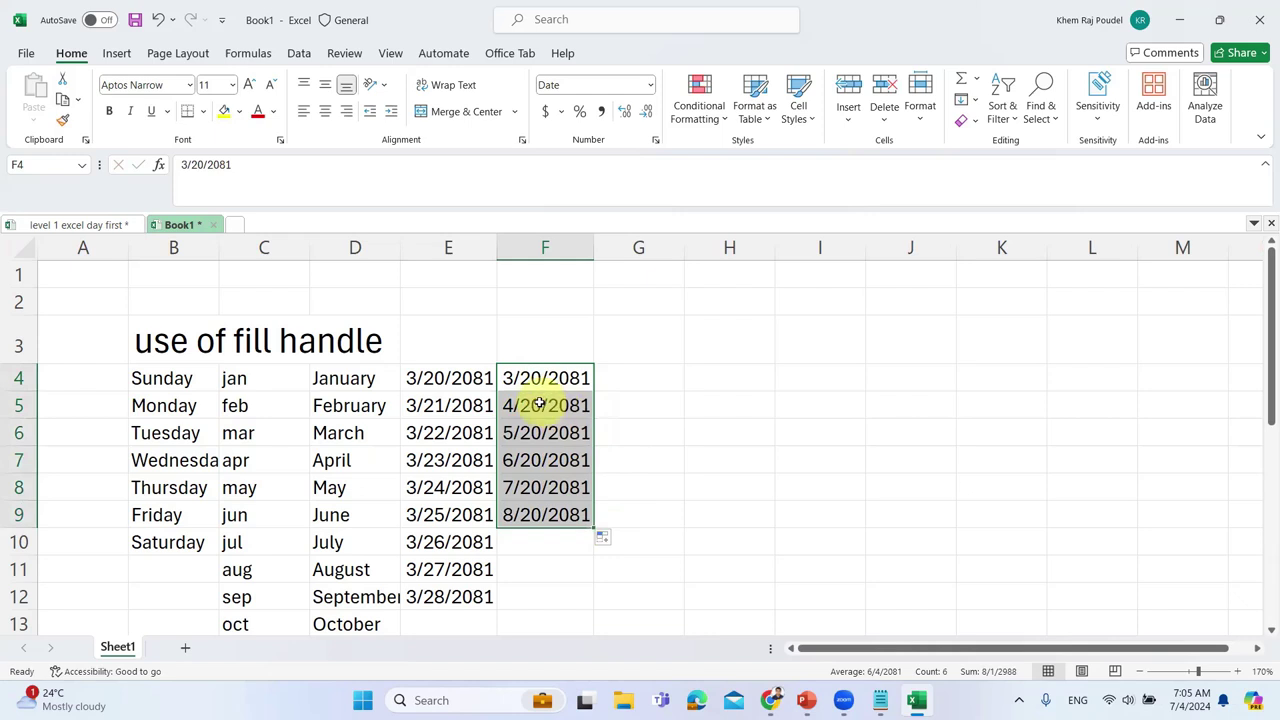
Enter the dates 2080/1/1 in G4 and 2081/1/1 in G5 as a one-year pattern
left_click(629, 401)
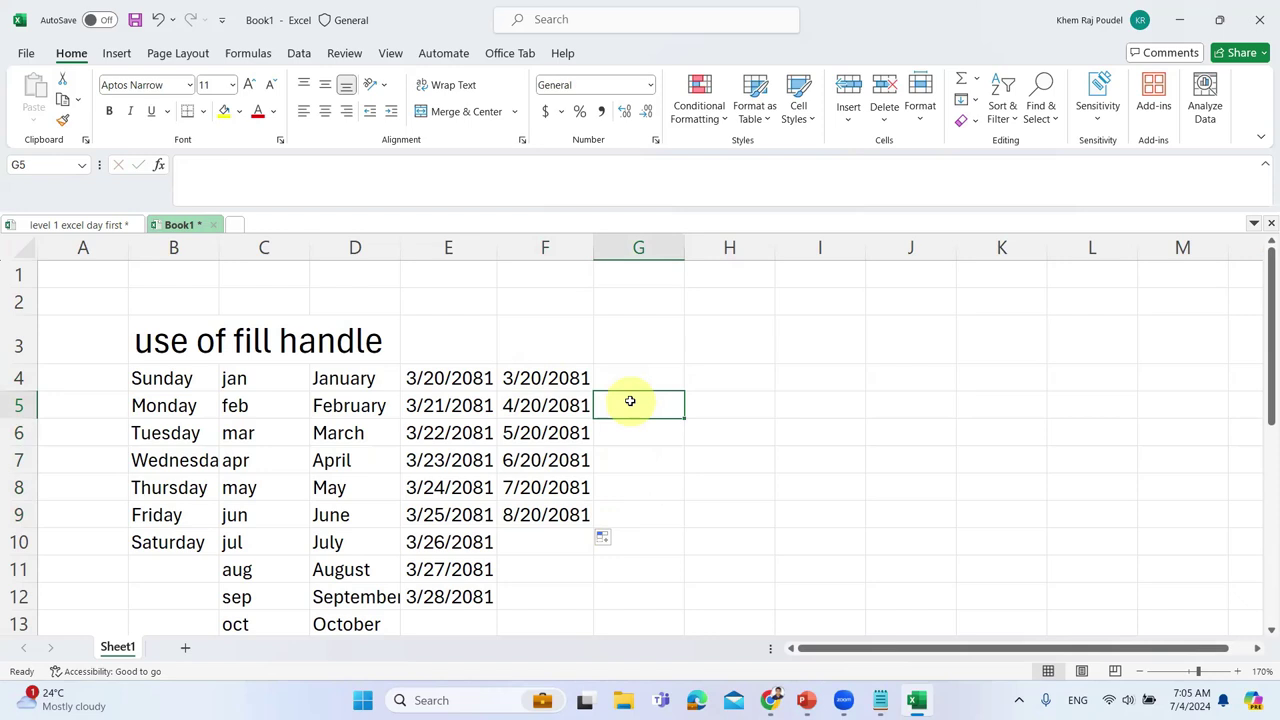
left_click(633, 386)
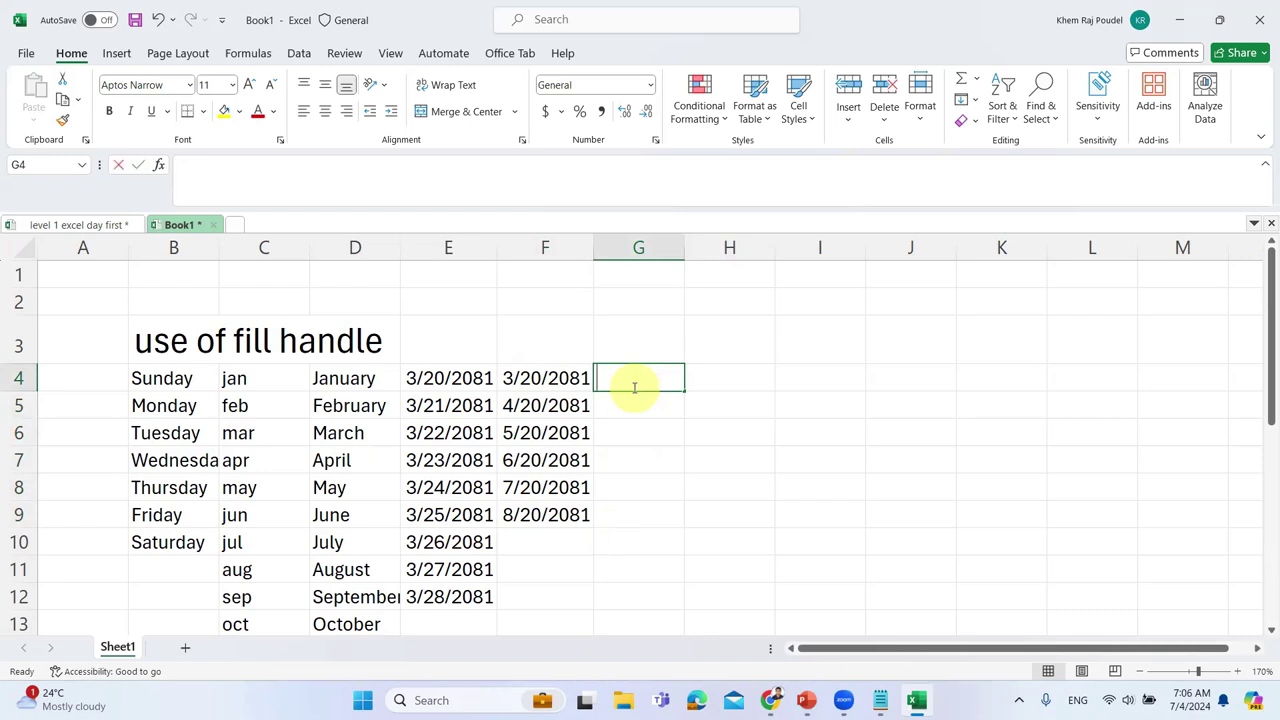
type("2080/1/1")
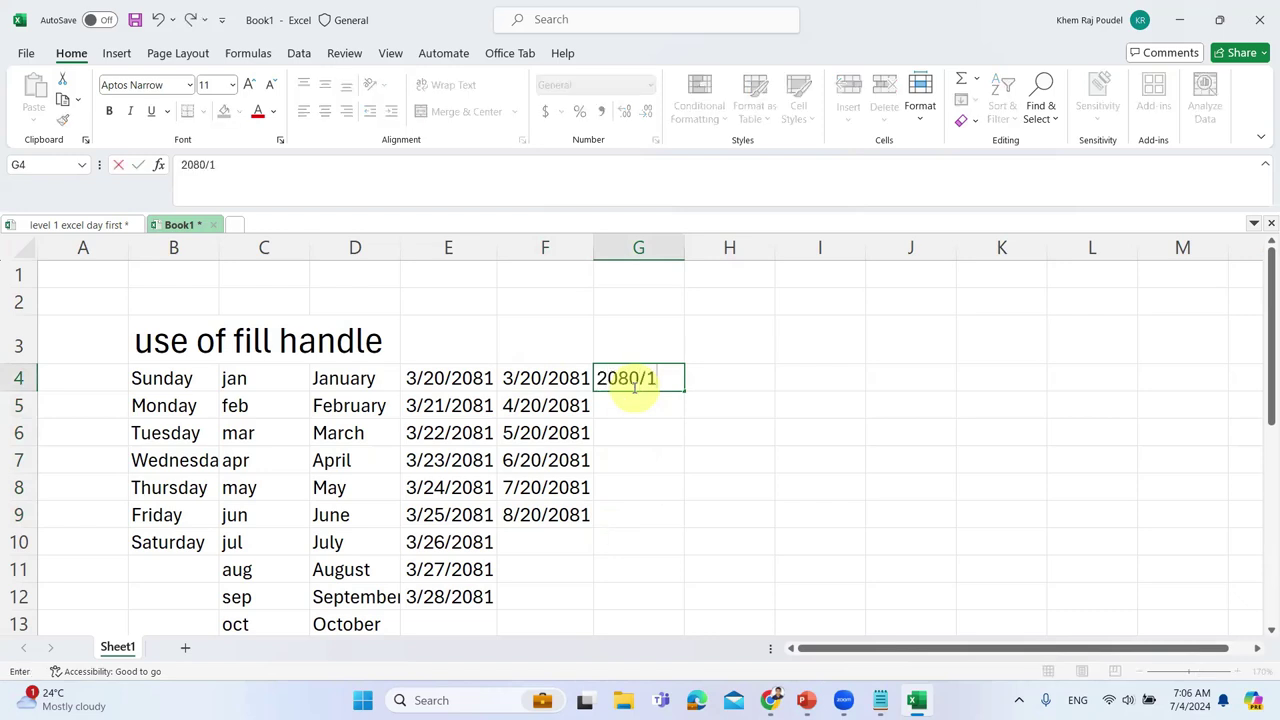
key("Return")
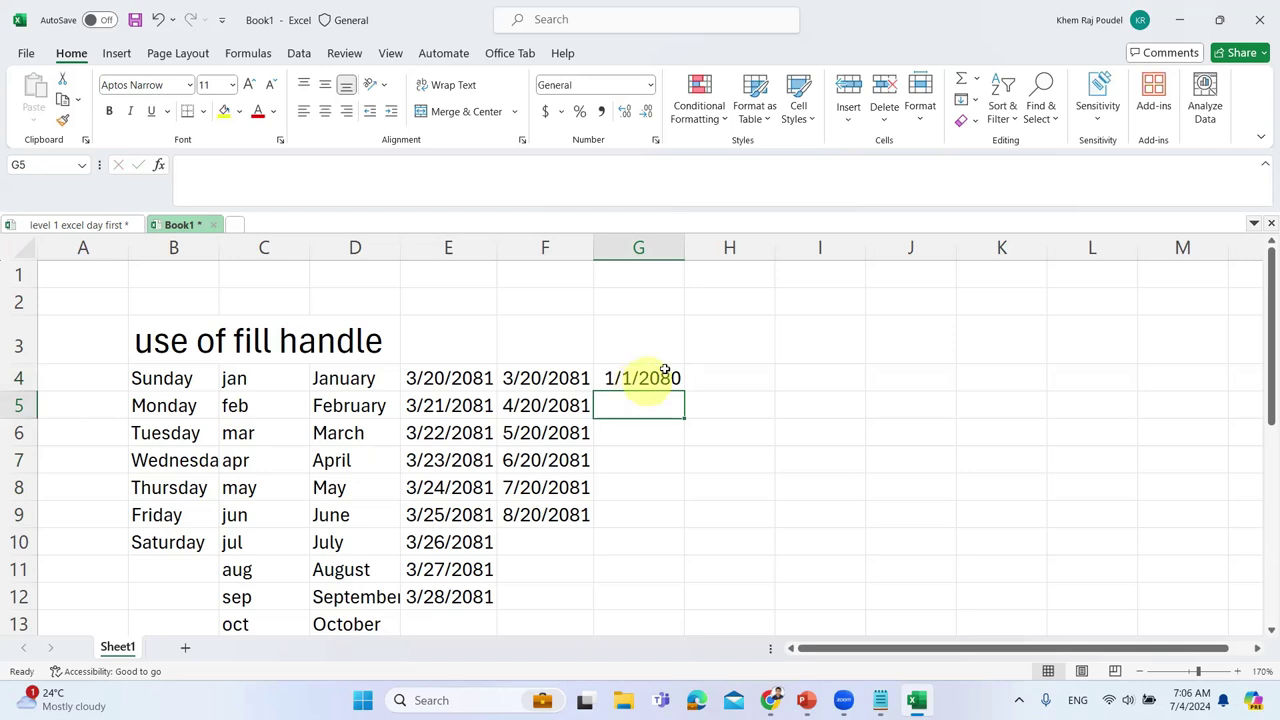
left_click(655, 372)
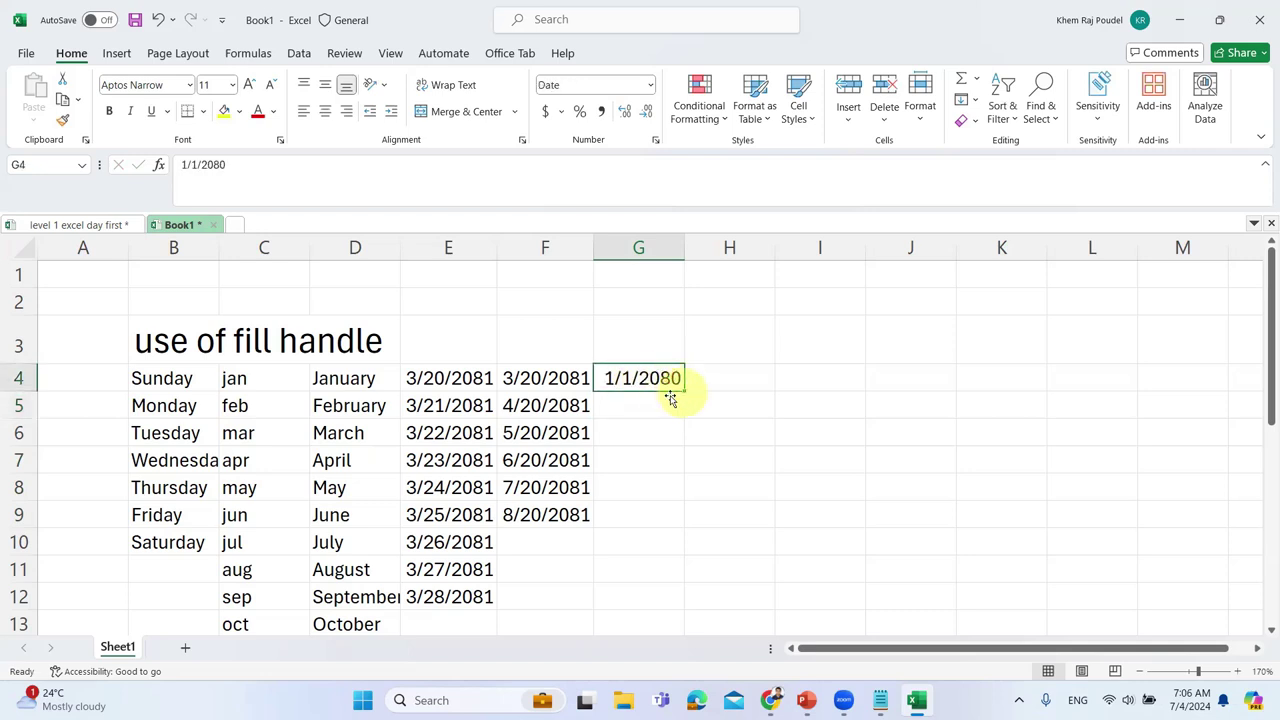
left_click(651, 403)
type("20")
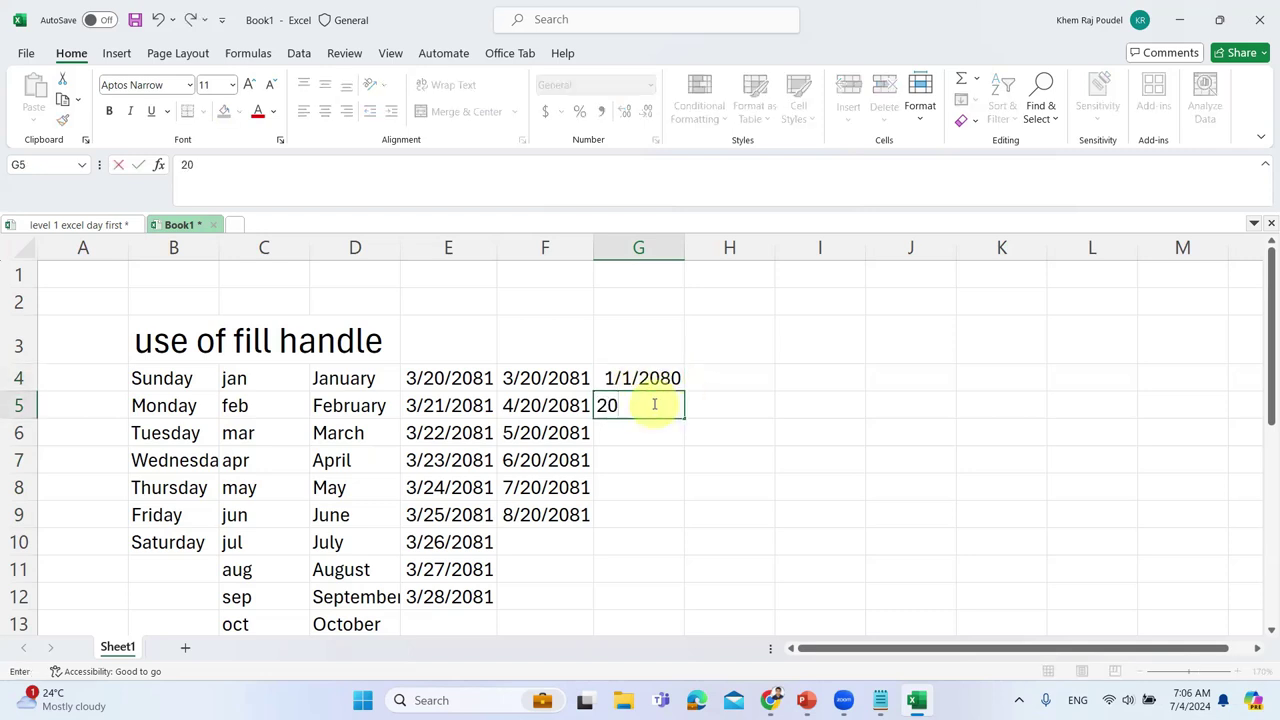
type("81/1/1")
key("Return")
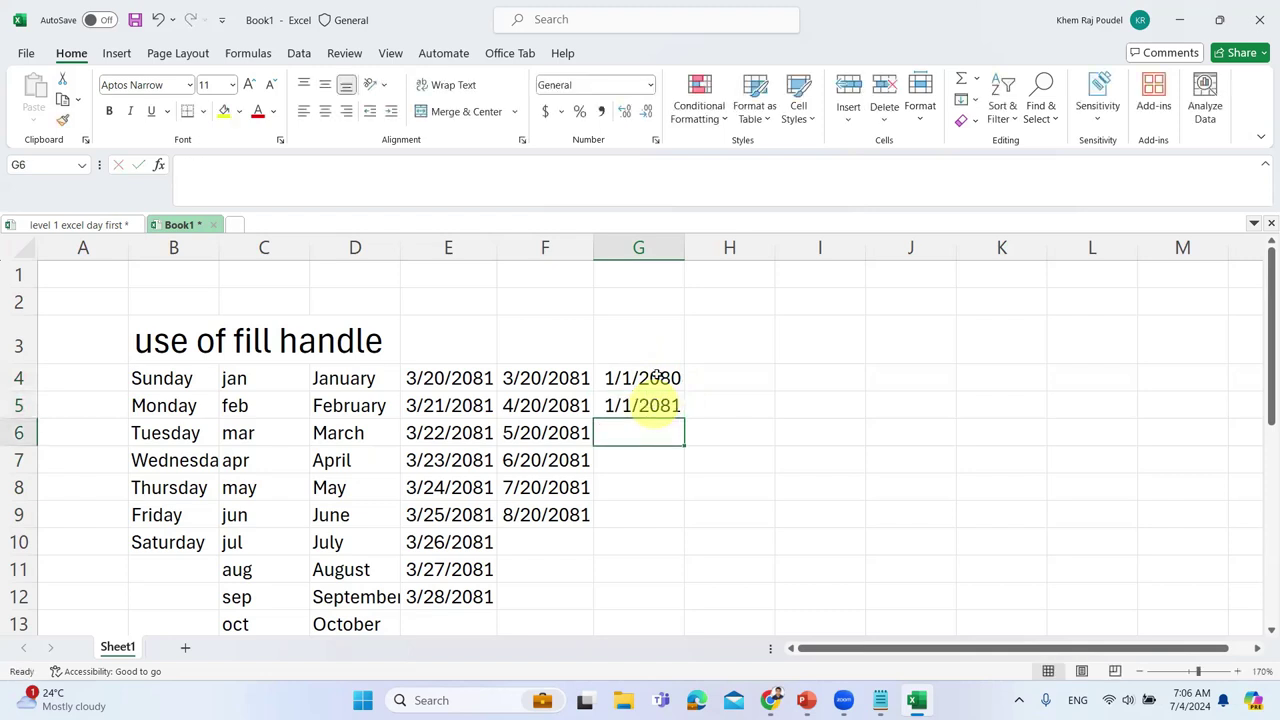
Extend the yearly date pattern from G4:G5 down to G9 with the fill handle
left_click(656, 377)
left_click(640, 405, "shift")
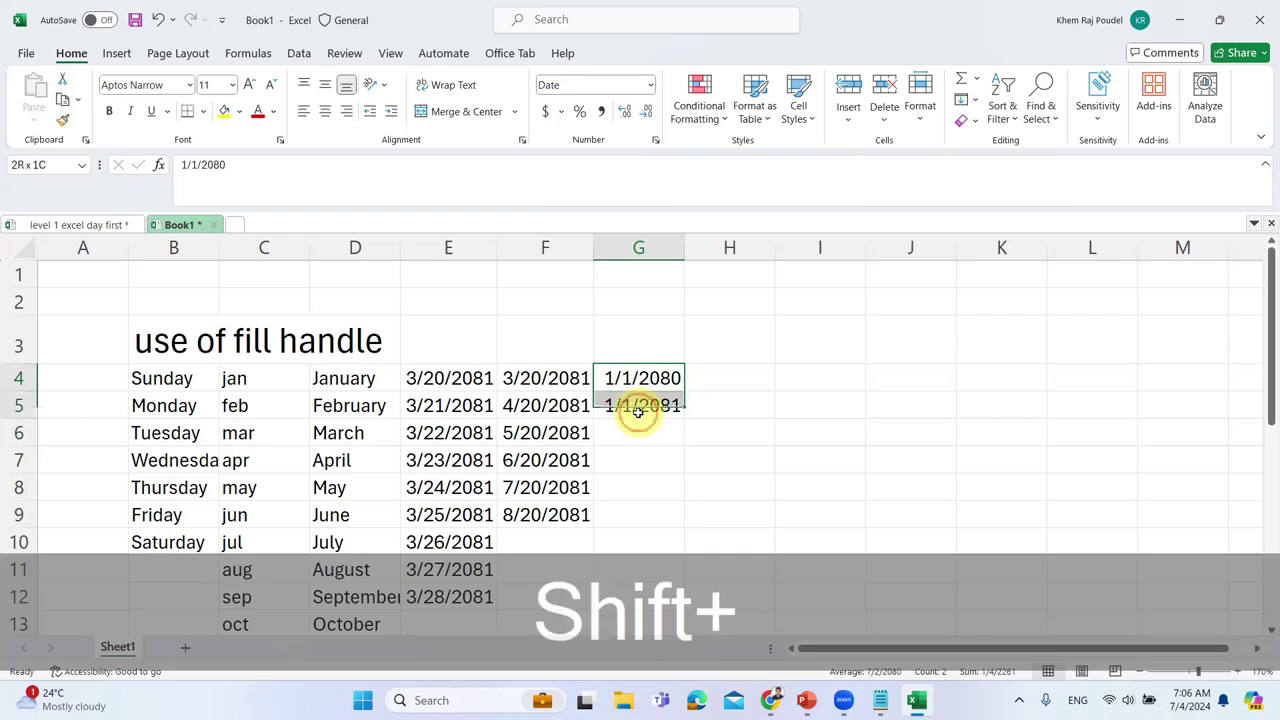
left_click_drag(688, 420, 694, 520)
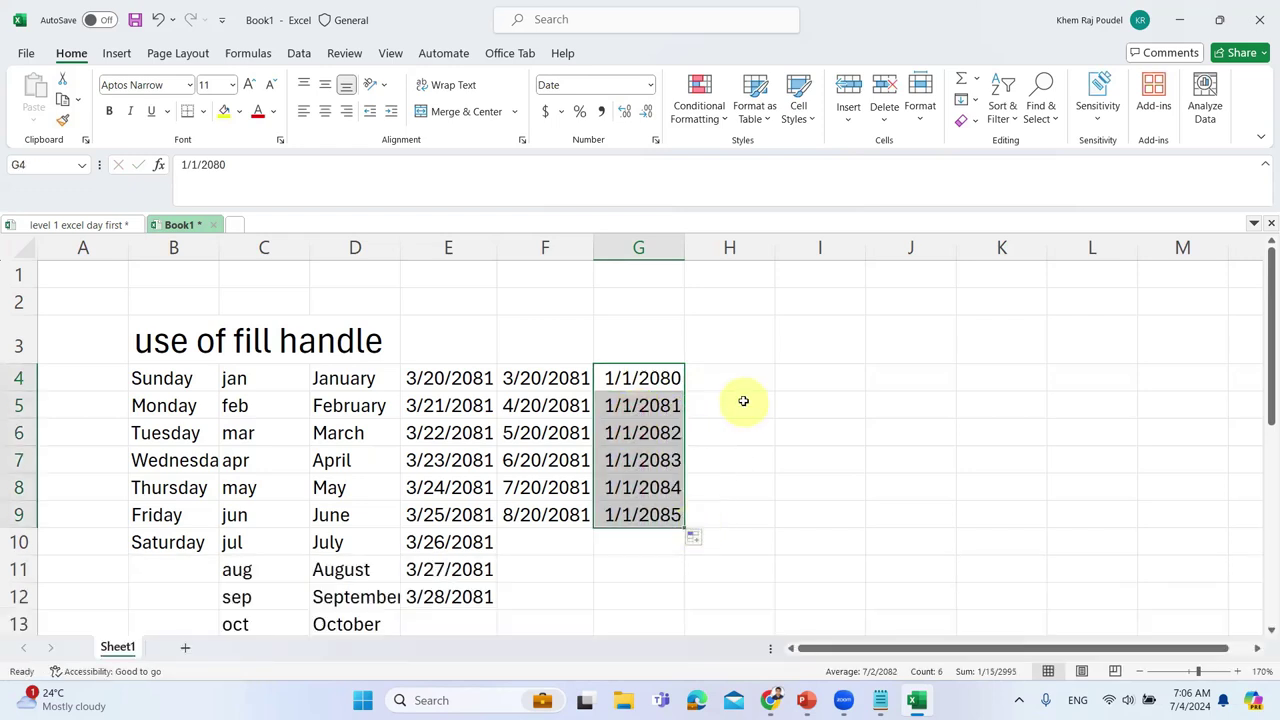
left_click(743, 401)
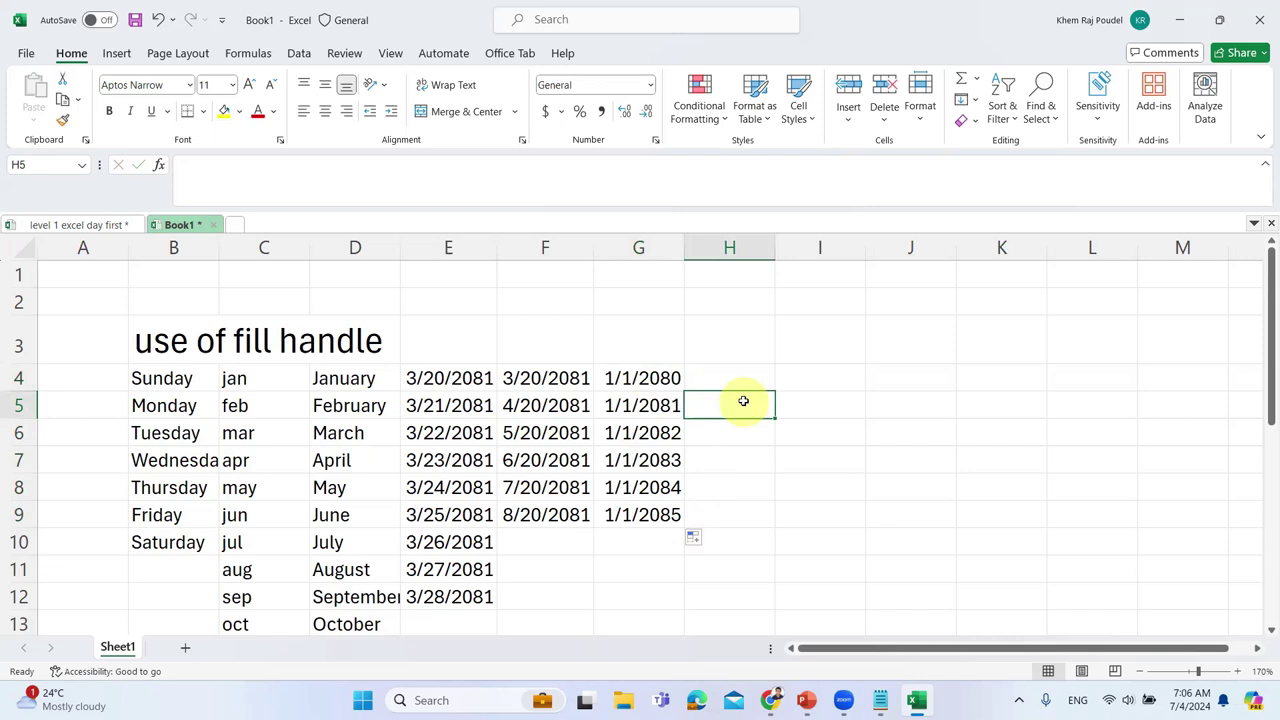
left_click(50, 225)
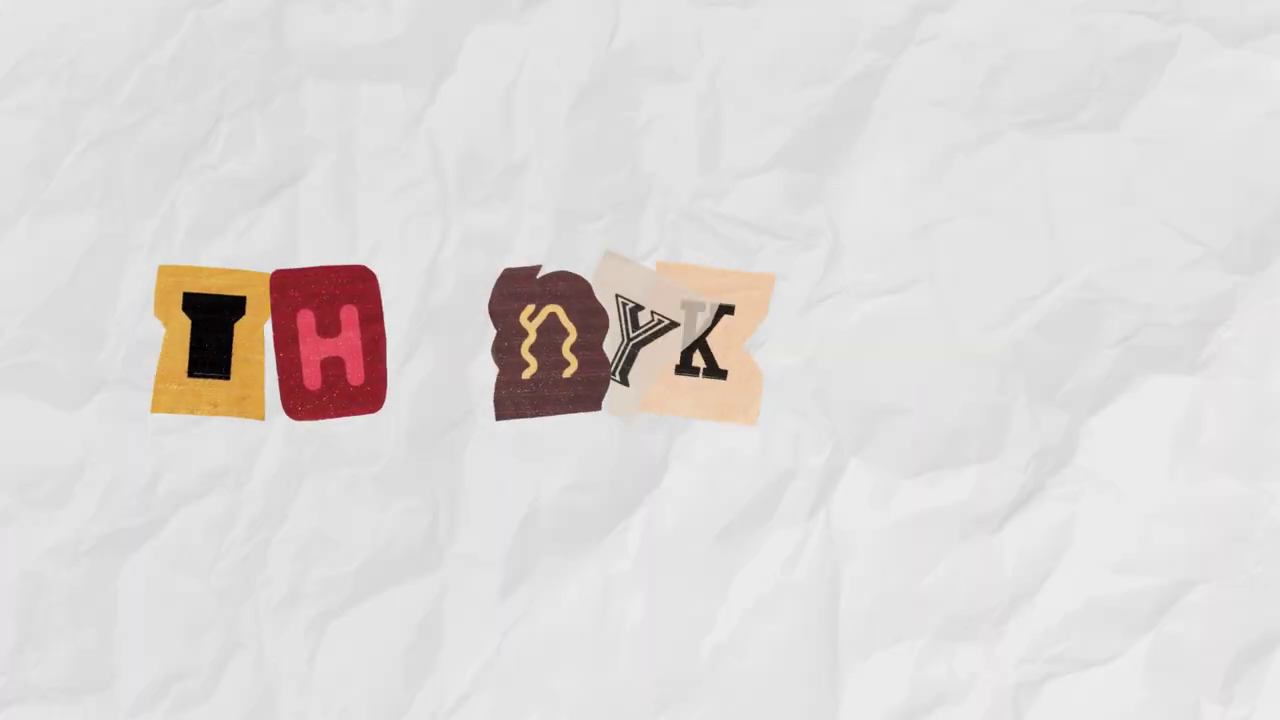